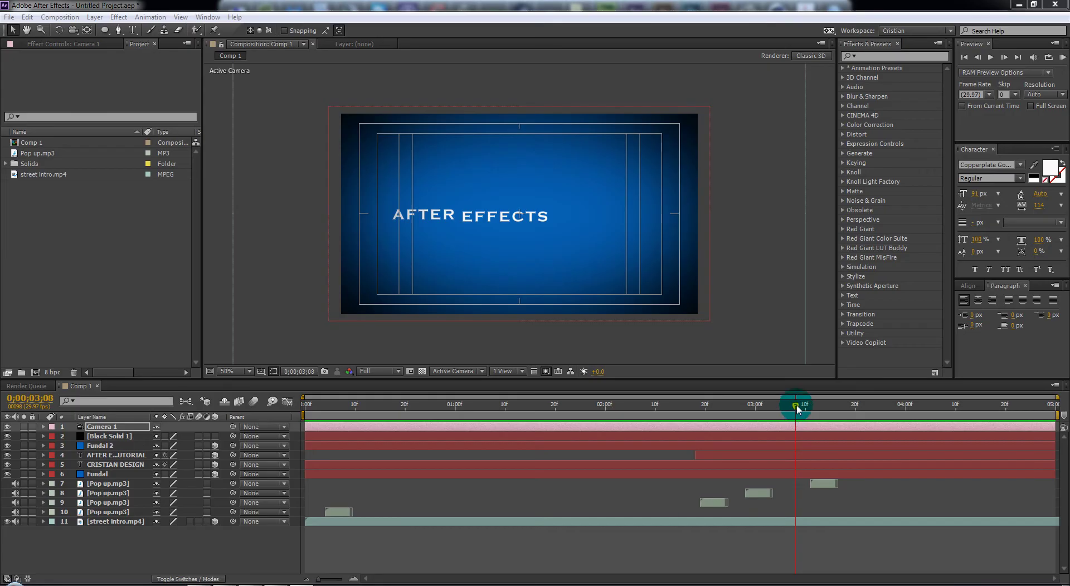
# - Drag the current time indicator back to near the start of Comp 1, where CRISTIAN DESIGN appears
pyautogui.moveTo(795, 403); pyautogui.dragTo(325, 442)
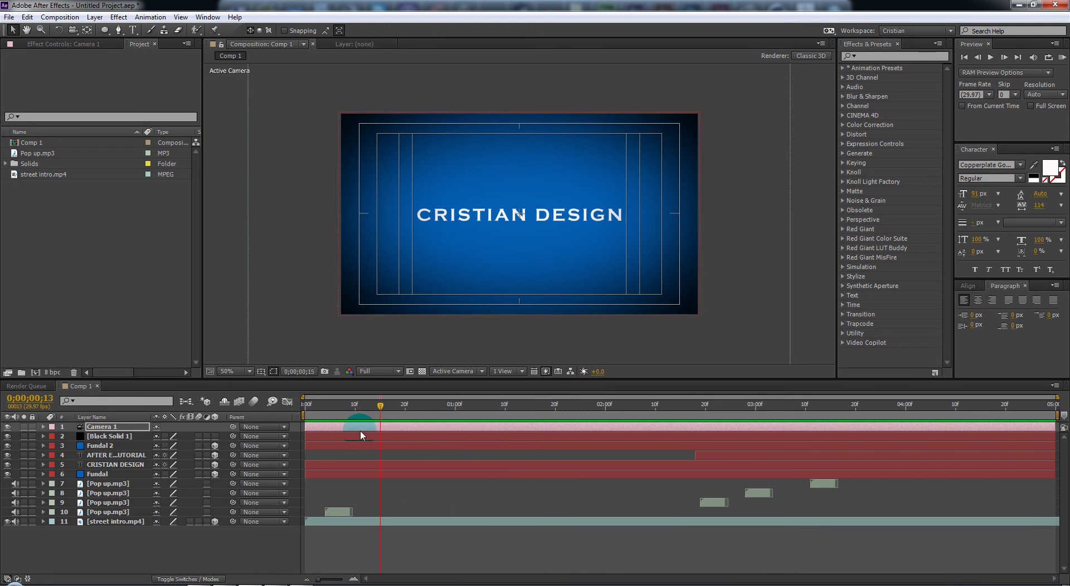
# - Scrub Comp 1 back and forth to review the titles, then show YouTube's pop up sound effect results
pyautogui.click(316, 405)
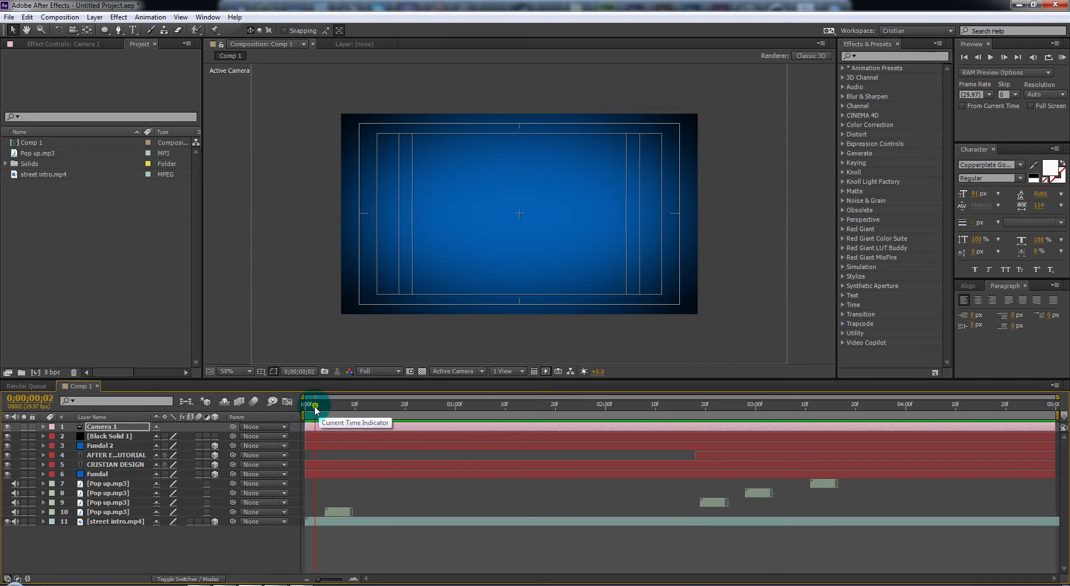
pyautogui.moveTo(315, 411)
pyautogui.mouseDown()
pyautogui.moveTo(299, 411)
pyautogui.moveTo(695, 439)
pyautogui.mouseUp()
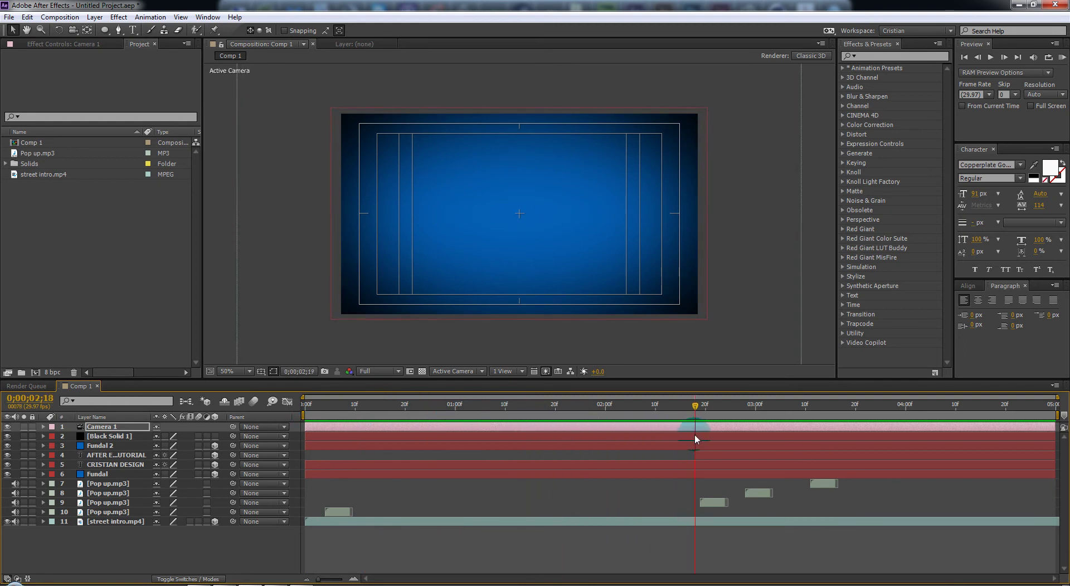
pyautogui.moveTo(721, 436)
pyautogui.mouseDown()
pyautogui.moveTo(309, 444)
pyautogui.moveTo(657, 456)
pyautogui.moveTo(338, 449)
pyautogui.moveTo(590, 455)
pyautogui.mouseUp()
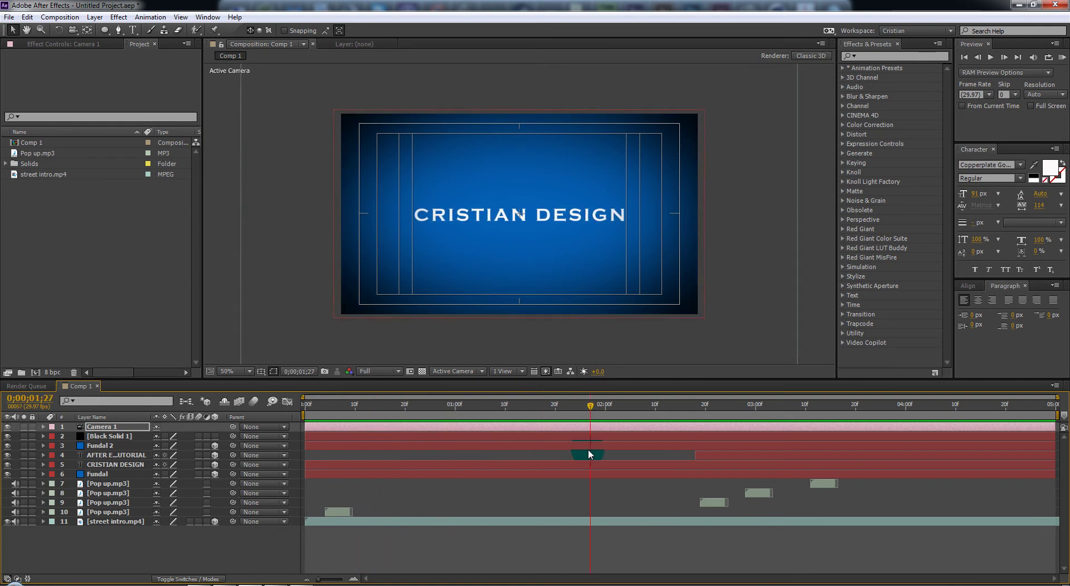
pyautogui.moveTo(593, 410)
pyautogui.mouseDown()
pyautogui.moveTo(1043, 411)
pyautogui.moveTo(344, 461)
pyautogui.mouseUp()
pyautogui.moveTo(318, 408)
pyautogui.mouseDown()
pyautogui.moveTo(757, 426)
pyautogui.moveTo(805, 418)
pyautogui.moveTo(426, 436)
pyautogui.moveTo(691, 434)
pyautogui.moveTo(435, 432)
pyautogui.mouseUp()
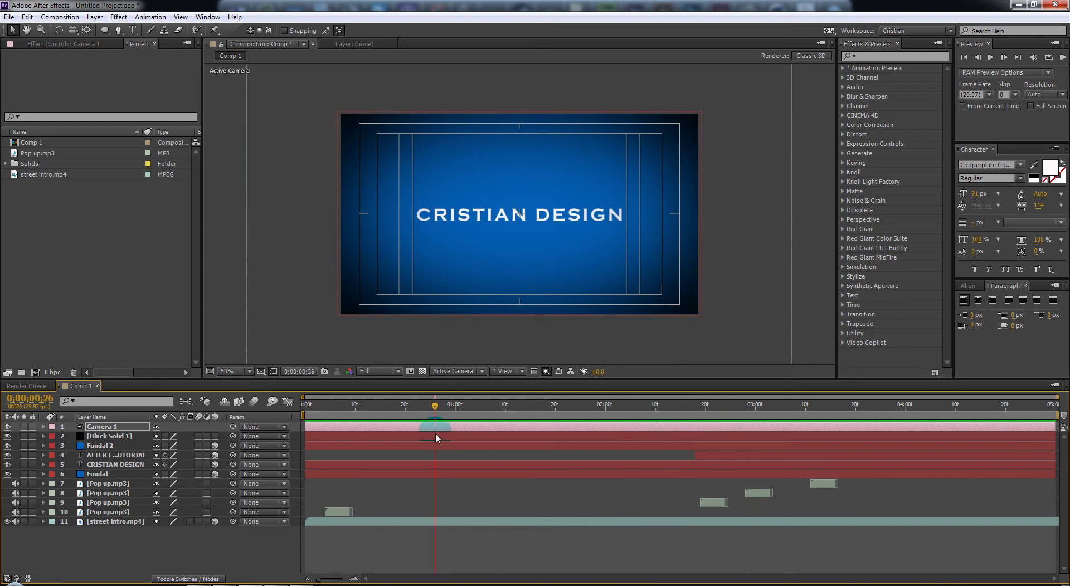
pyautogui.hotkey('alt', 'Tab')
pyautogui.click(228, 473)
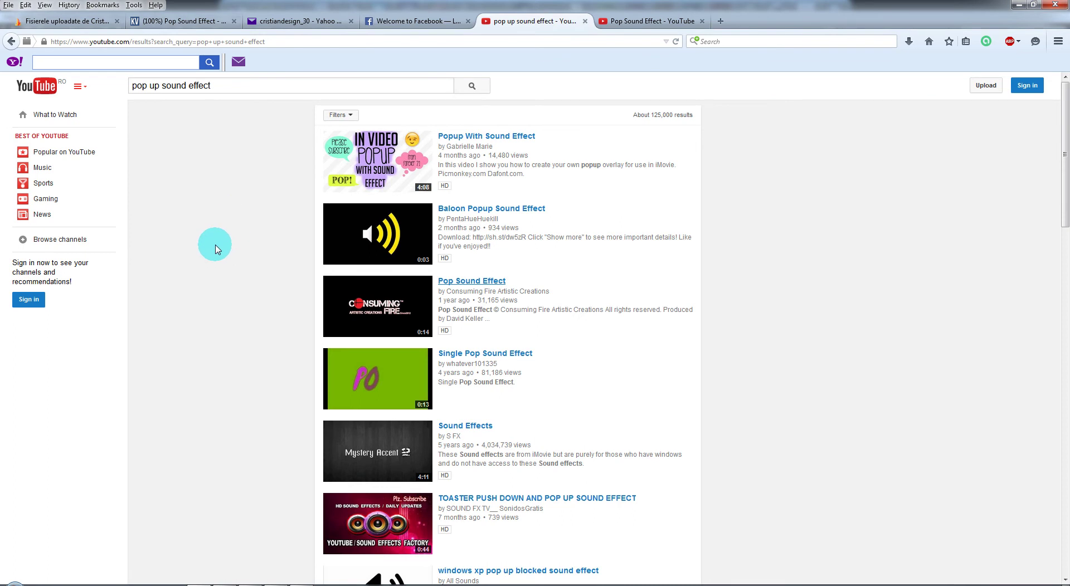
# - Open the Pop Sound Effect video page from the YouTube results
pyautogui.click(639, 21)
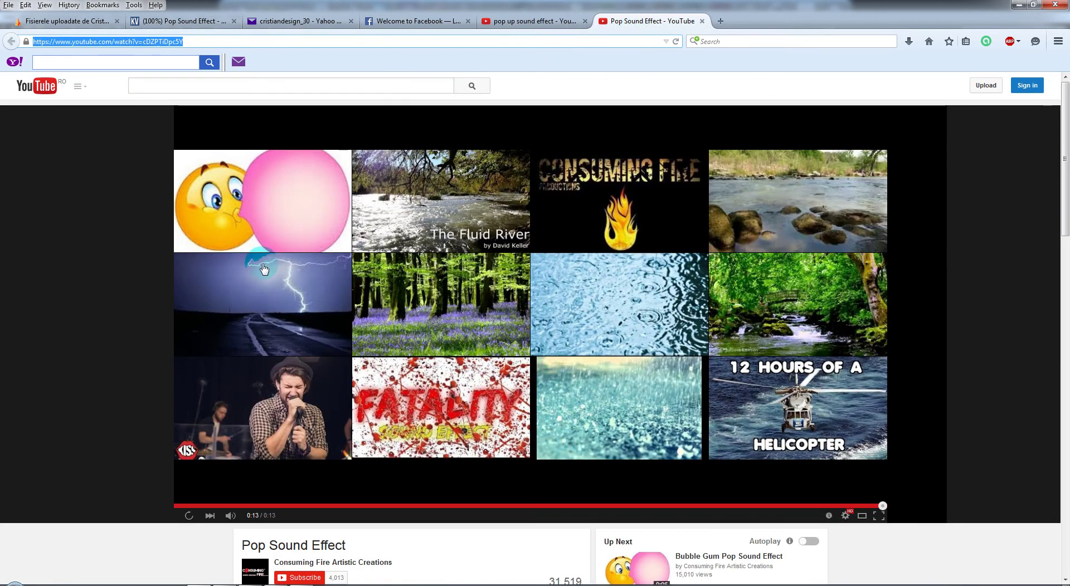
pyautogui.click(189, 515)
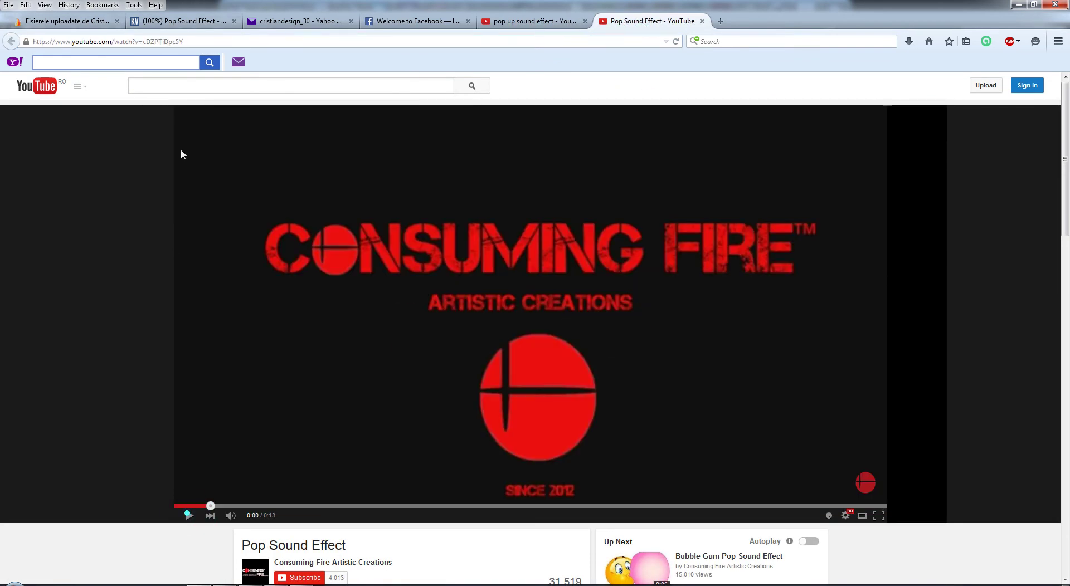
pyautogui.click(532, 22)
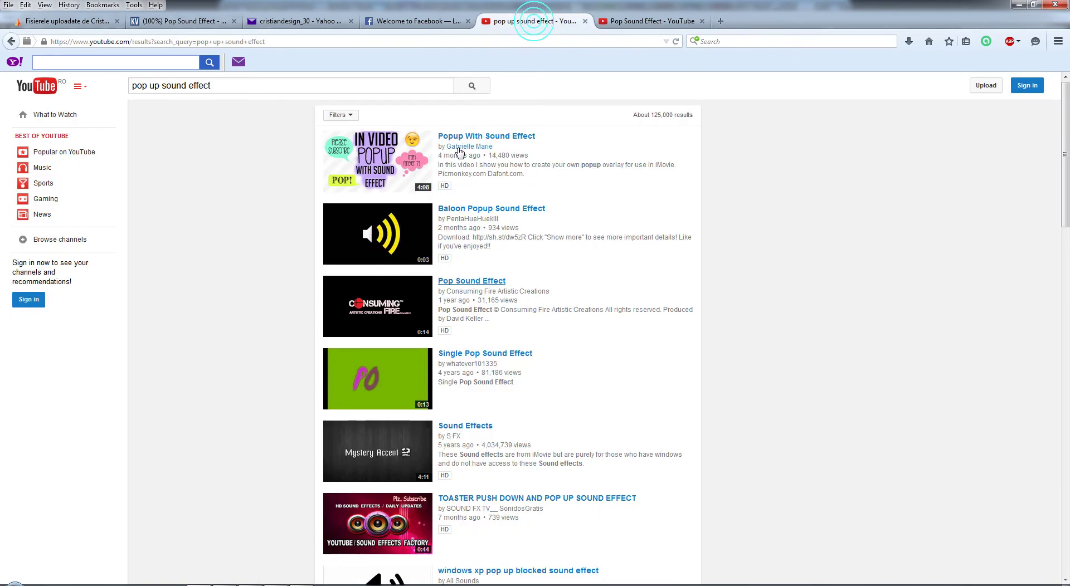
pyautogui.click(452, 287)
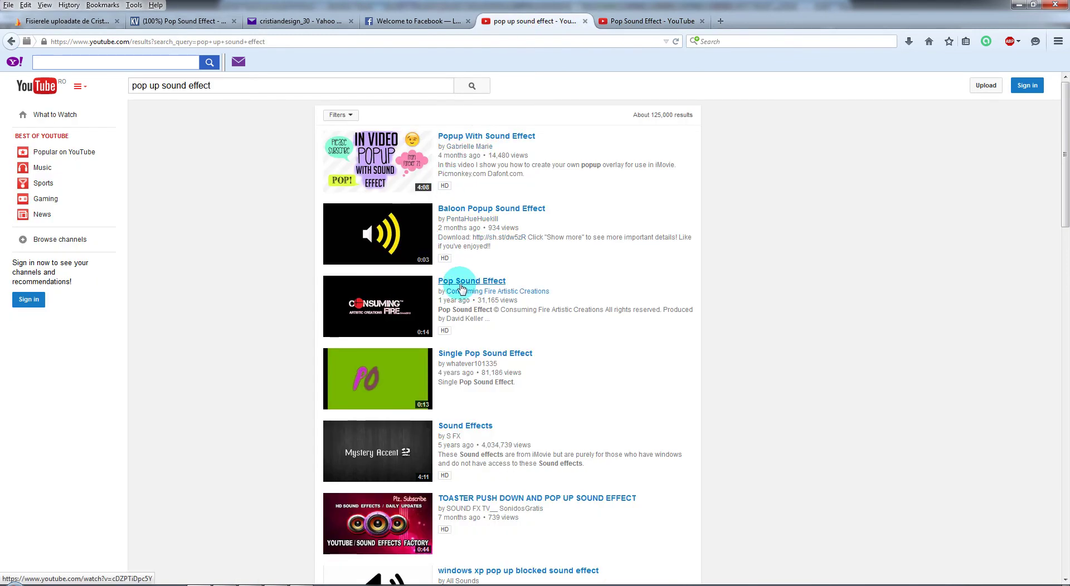
pyautogui.click(493, 281)
# - Copy the Pop Sound Effect video's web address and go to the KeepVid page
pyautogui.moveTo(193, 43); pyautogui.dragTo(35, 42)
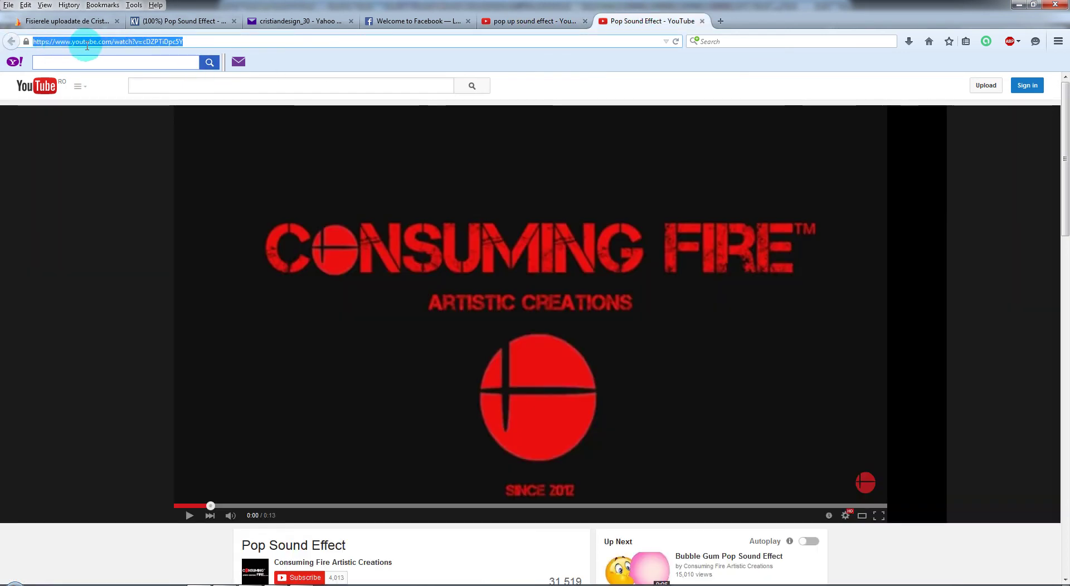
pyautogui.rightClick(100, 43)
pyautogui.click(131, 75)
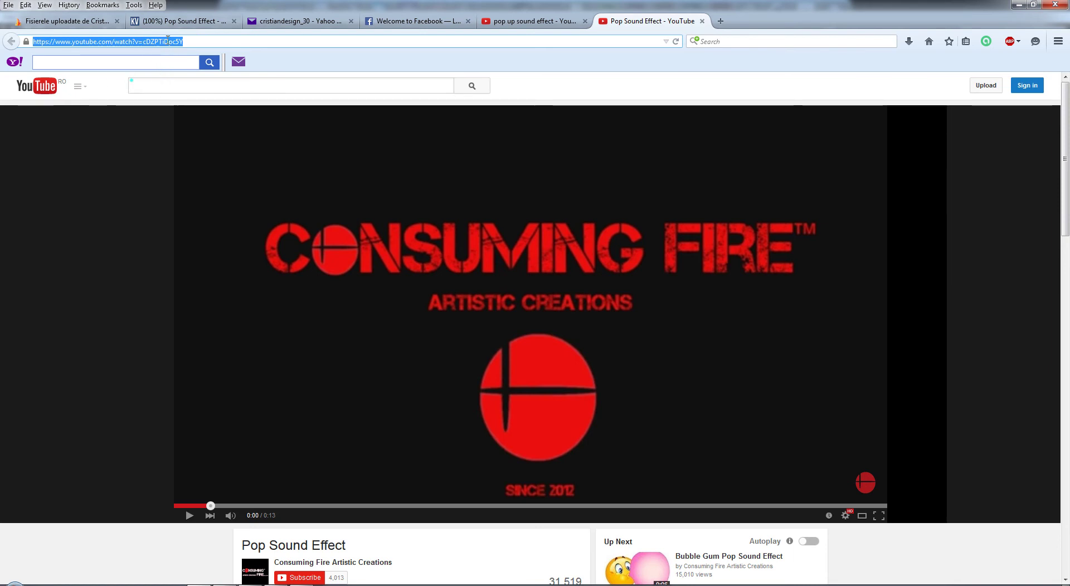
pyautogui.click(178, 21)
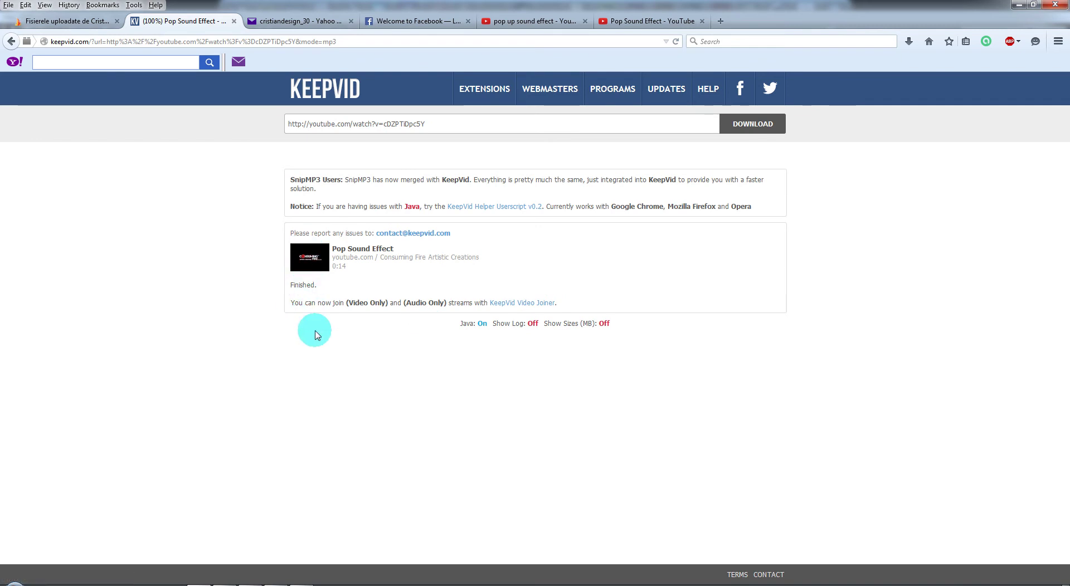
# - List KeepVid's MP4, M4A, FLV, 3GP, WEBM and MP3 download links, then return to the YouTube video
pyautogui.click(11, 41)
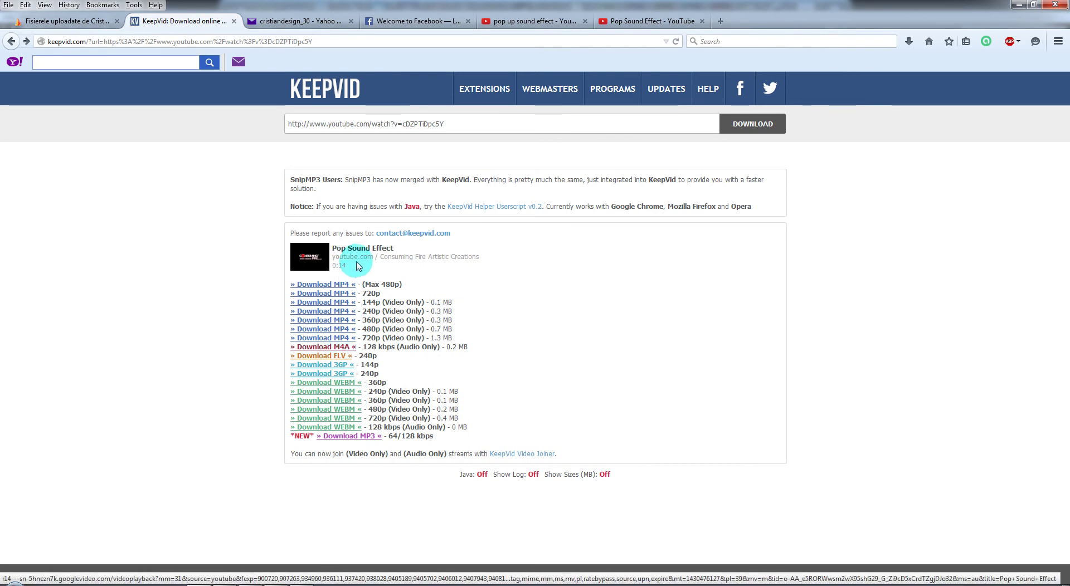
pyautogui.click(738, 124)
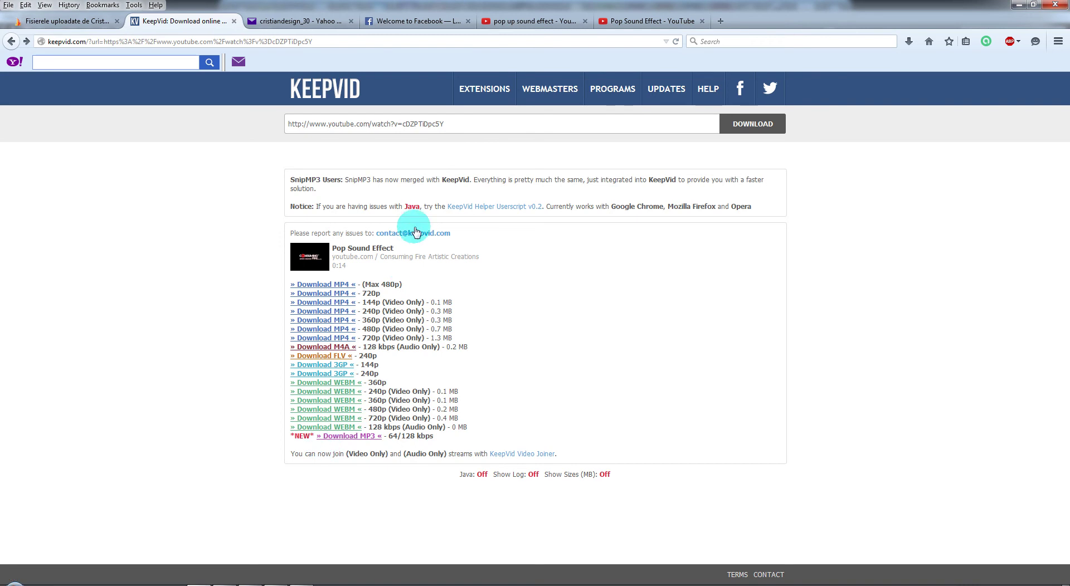
pyautogui.click(653, 23)
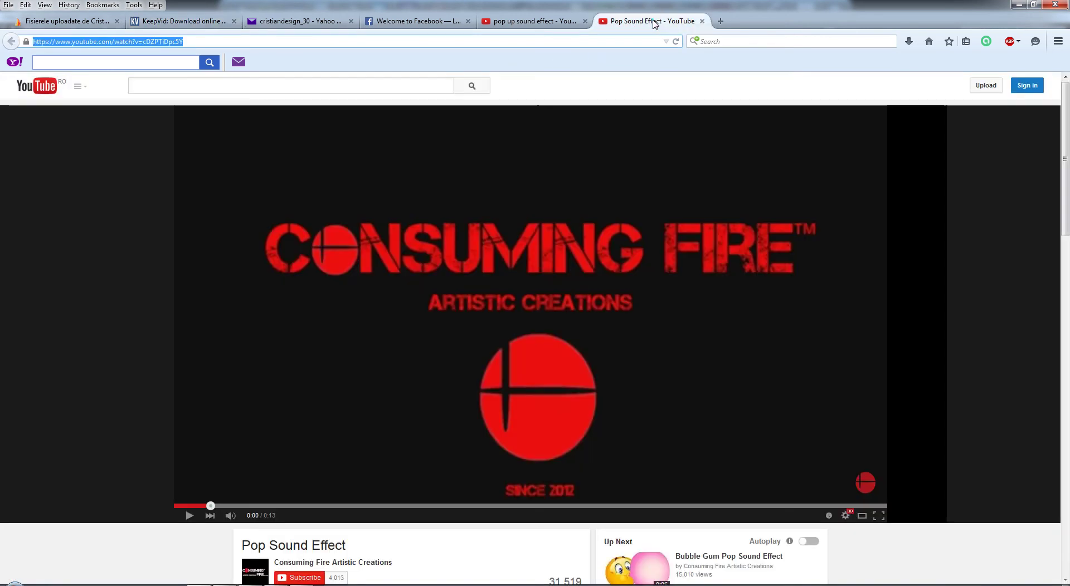
# - Minimize the browser and scrub through the intro animation in After Effects
pyautogui.click(1015, 5)
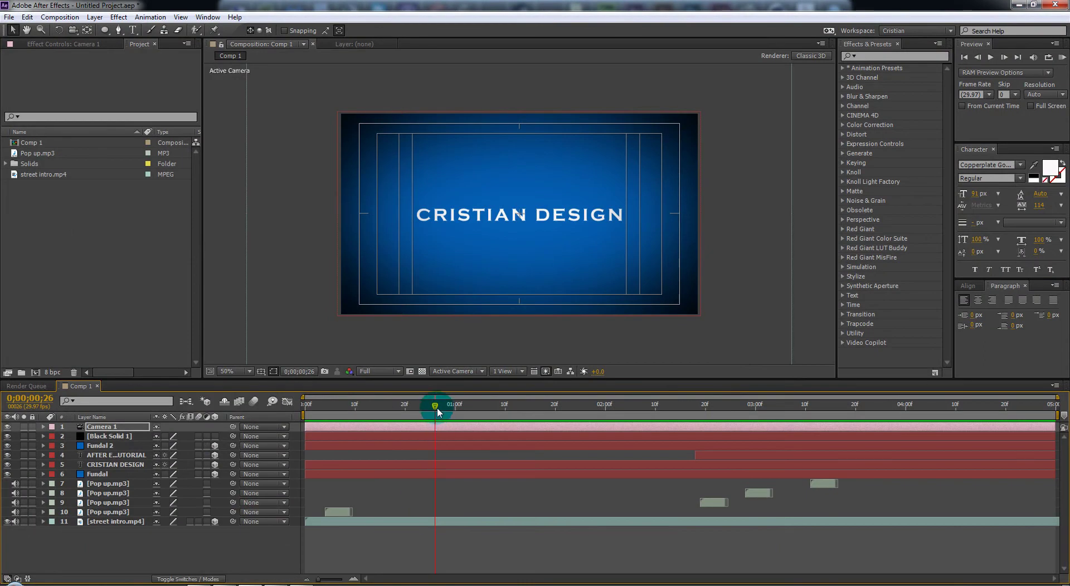
pyautogui.moveTo(437, 413)
pyautogui.mouseDown()
pyautogui.moveTo(585, 412)
pyautogui.moveTo(651, 450)
pyautogui.mouseUp()
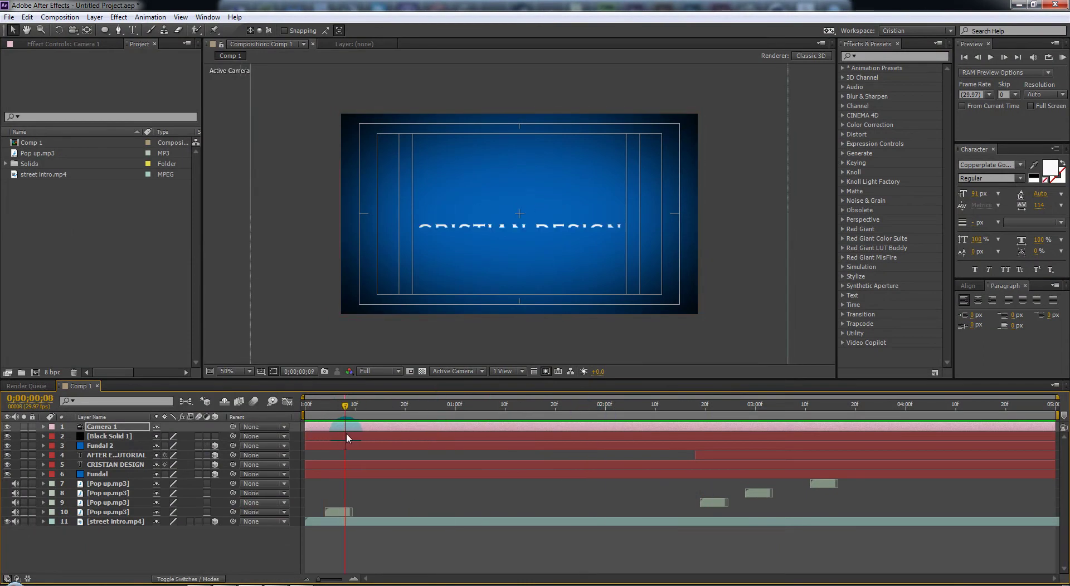
pyautogui.moveTo(652, 452)
pyautogui.mouseDown()
pyautogui.moveTo(411, 468)
pyautogui.moveTo(301, 456)
pyautogui.mouseUp()
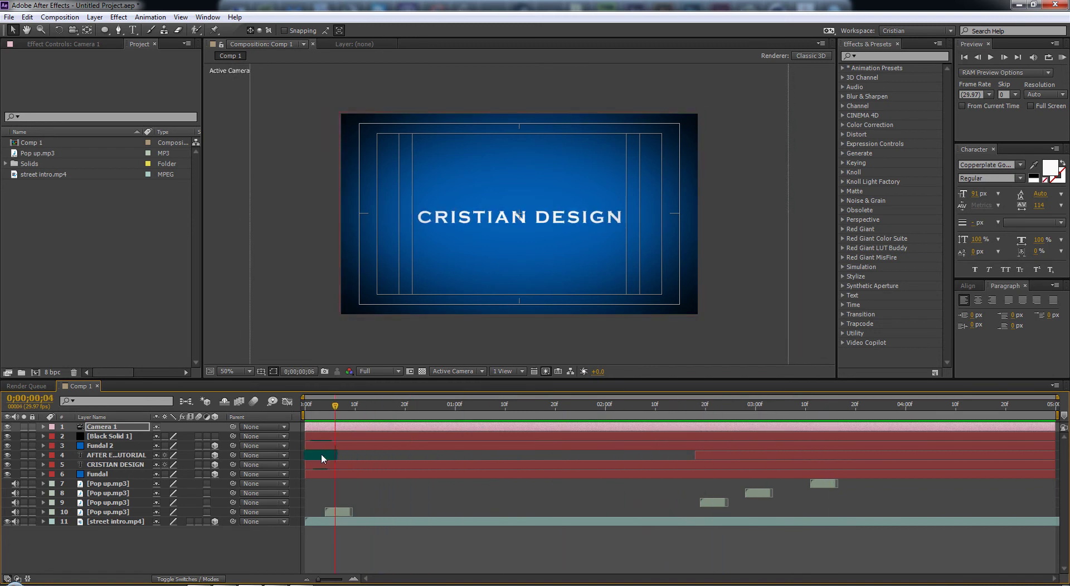
# - Start a new empty project, discarding the old one without saving
pyautogui.click(9, 17)
pyautogui.moveTo(28, 35)
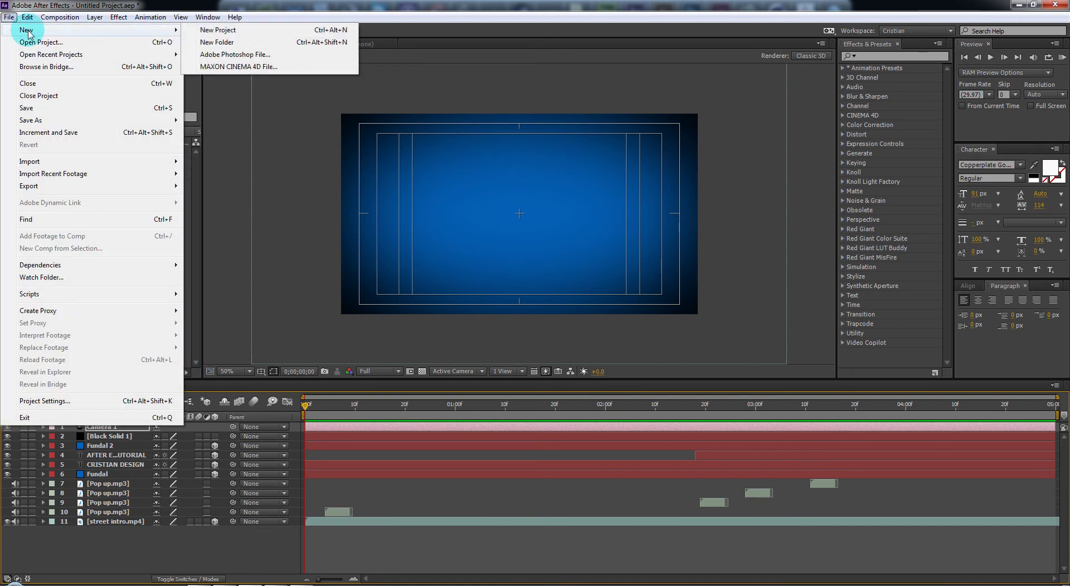
pyautogui.click(189, 31)
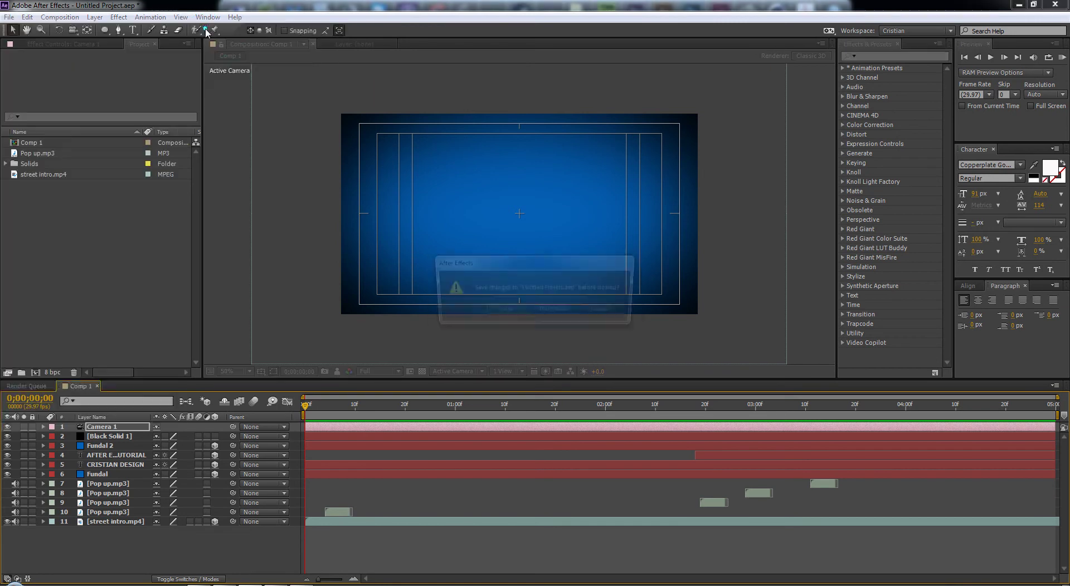
pyautogui.click(550, 310)
# - Create a new composition, Comp 1, at 1280×720 and 29.97 fps
pyautogui.click(60, 17)
pyautogui.click(77, 30)
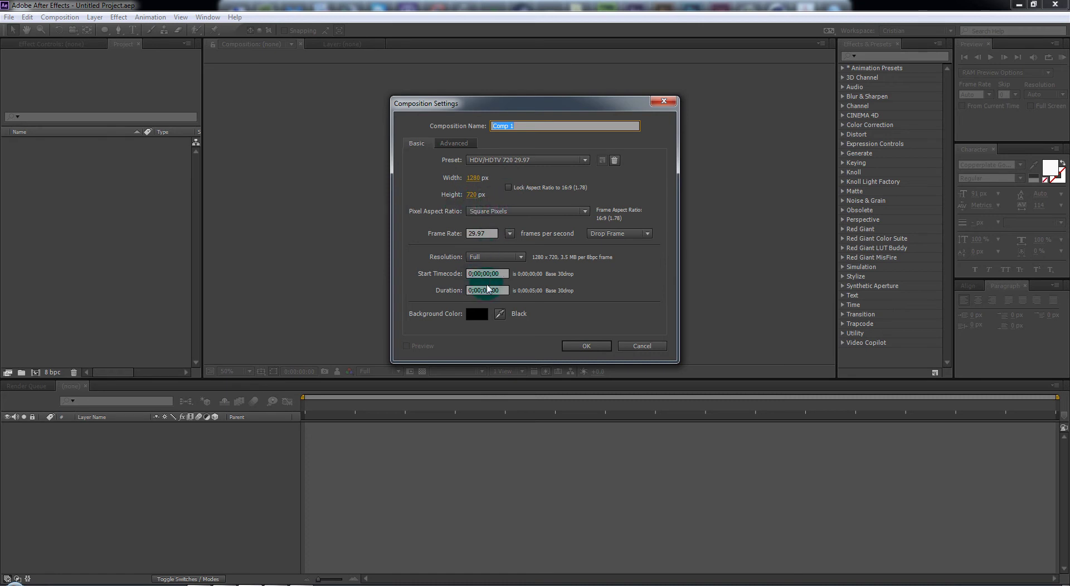
pyautogui.click(564, 351)
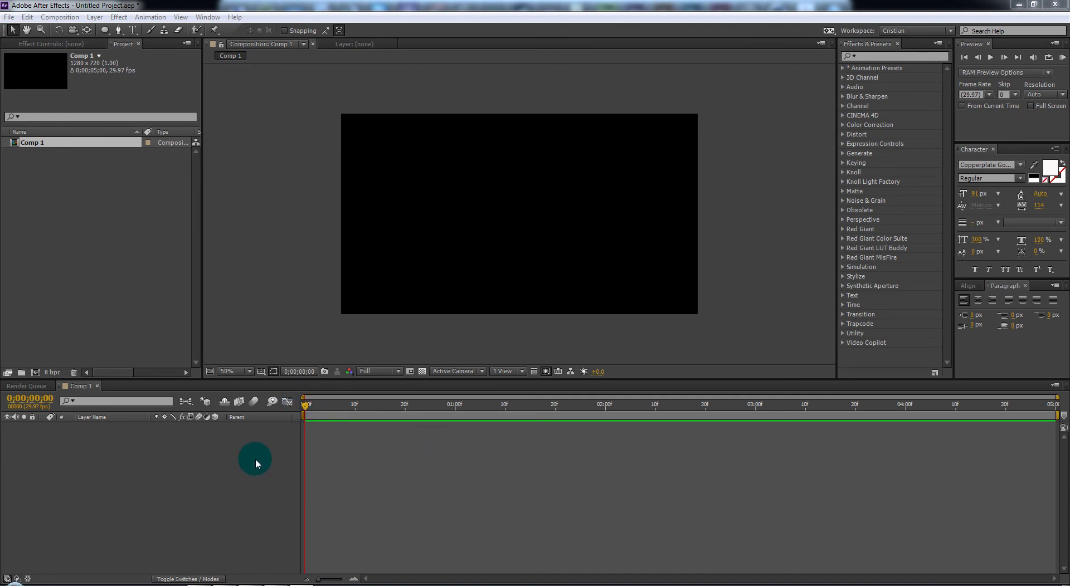
# - Add a new solid layer named Fundal, coloured a strong medium blue
pyautogui.rightClick(146, 453)
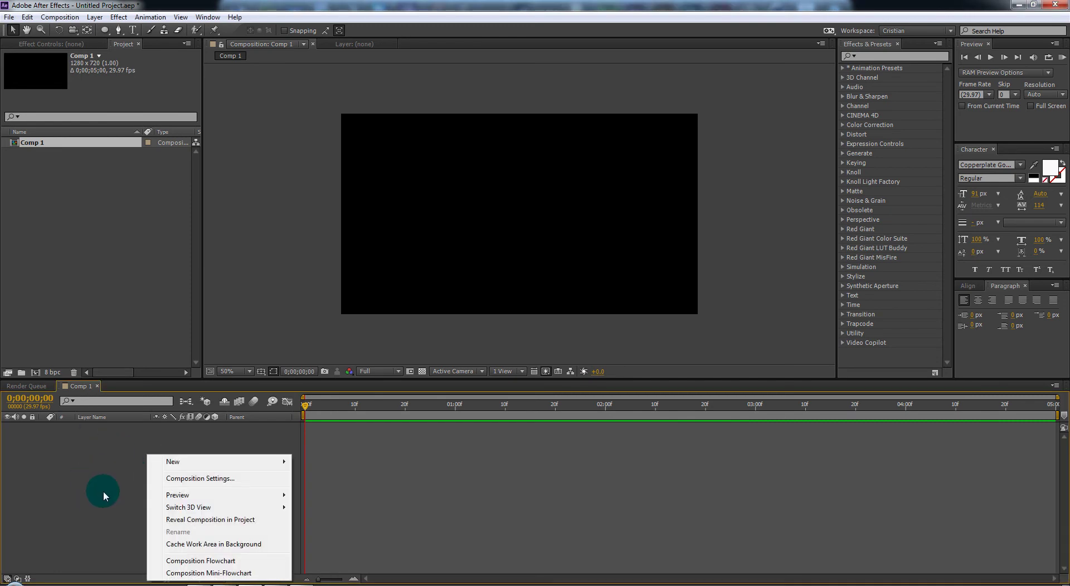
pyautogui.moveTo(170, 466)
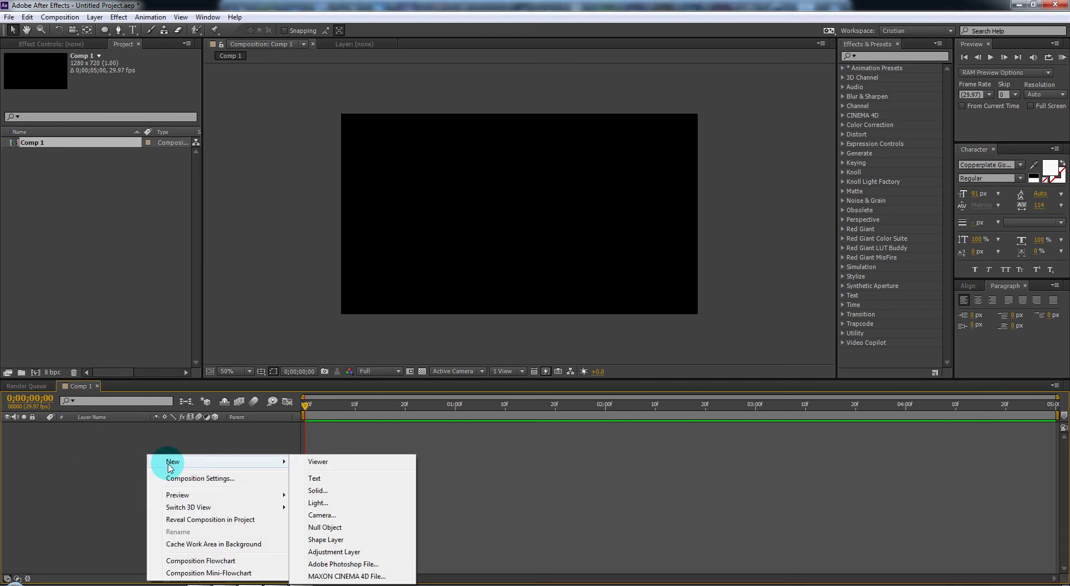
pyautogui.click(327, 491)
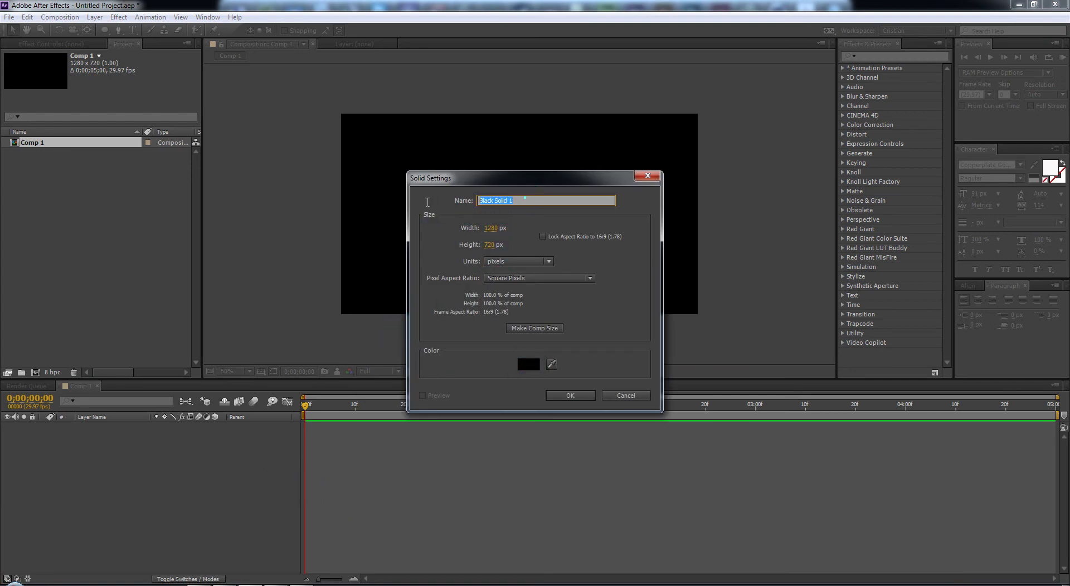
pyautogui.write('Fundal')
pyautogui.click(527, 364)
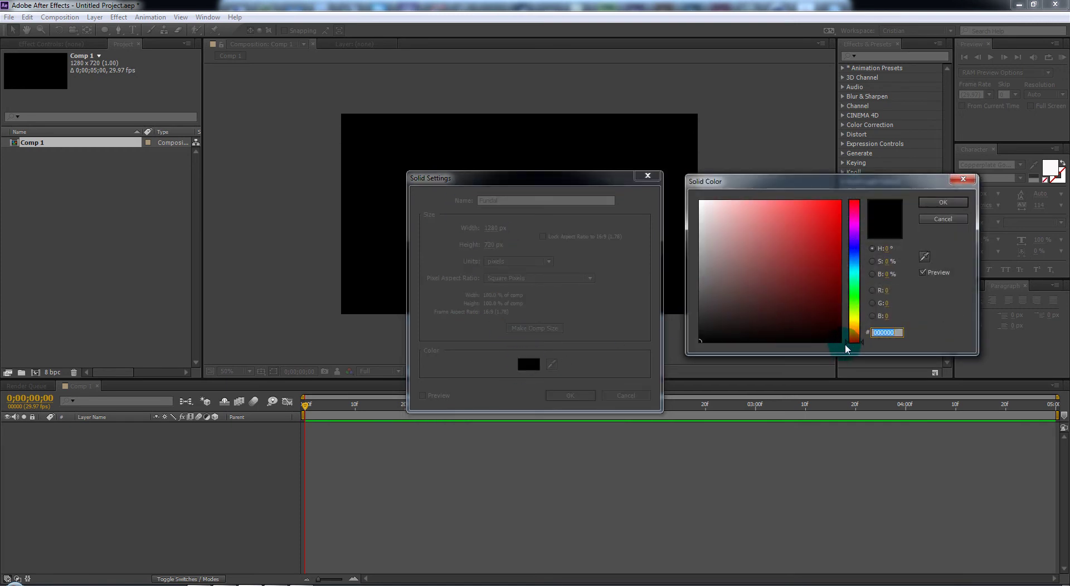
pyautogui.moveTo(846, 343)
pyautogui.mouseDown()
pyautogui.moveTo(854, 256)
pyautogui.moveTo(858, 265)
pyautogui.mouseUp()
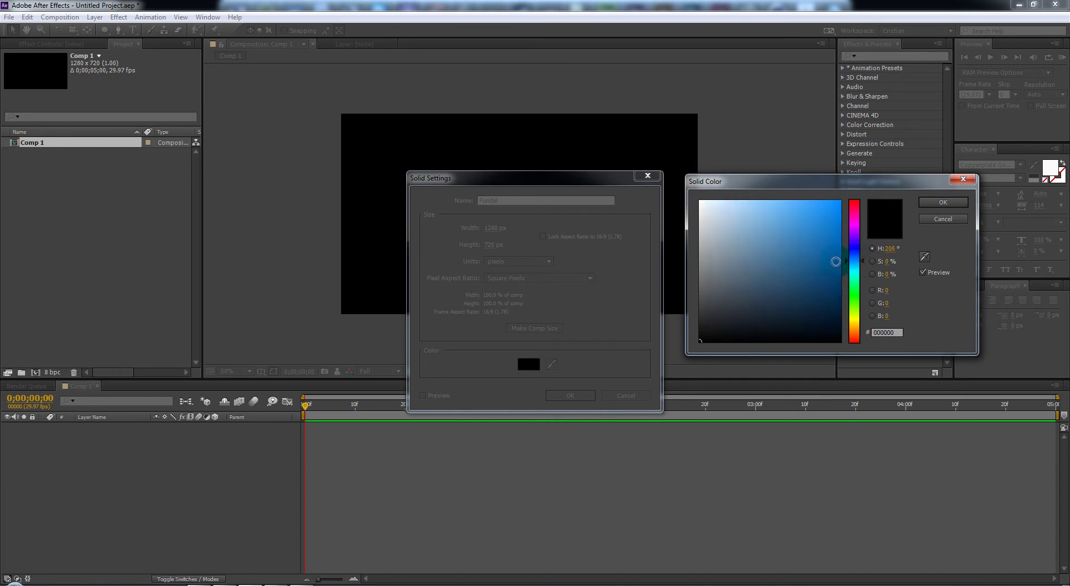
pyautogui.click(835, 253)
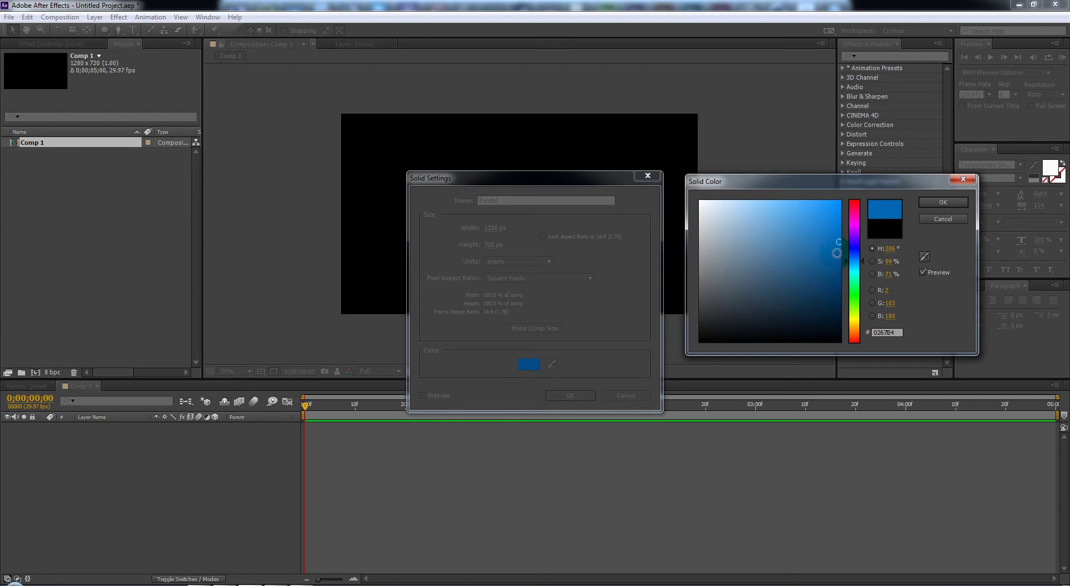
pyautogui.click(932, 202)
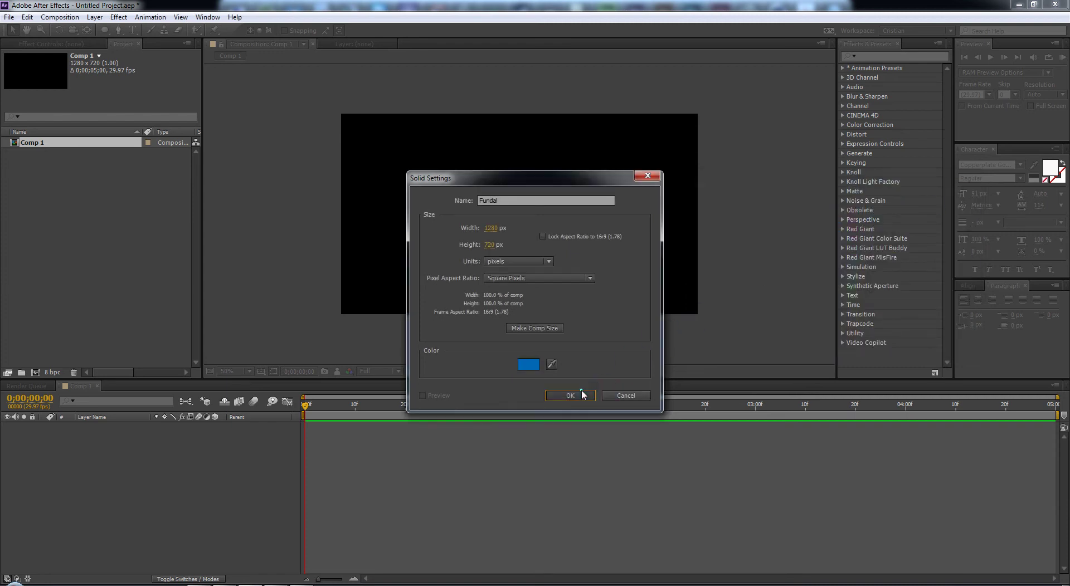
pyautogui.click(579, 394)
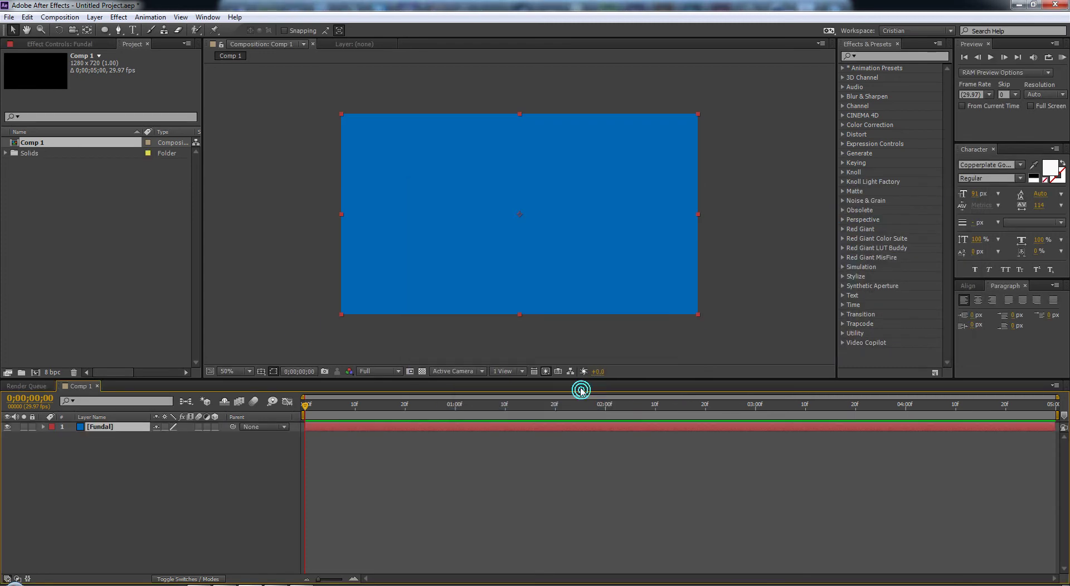
pyautogui.click(151, 461)
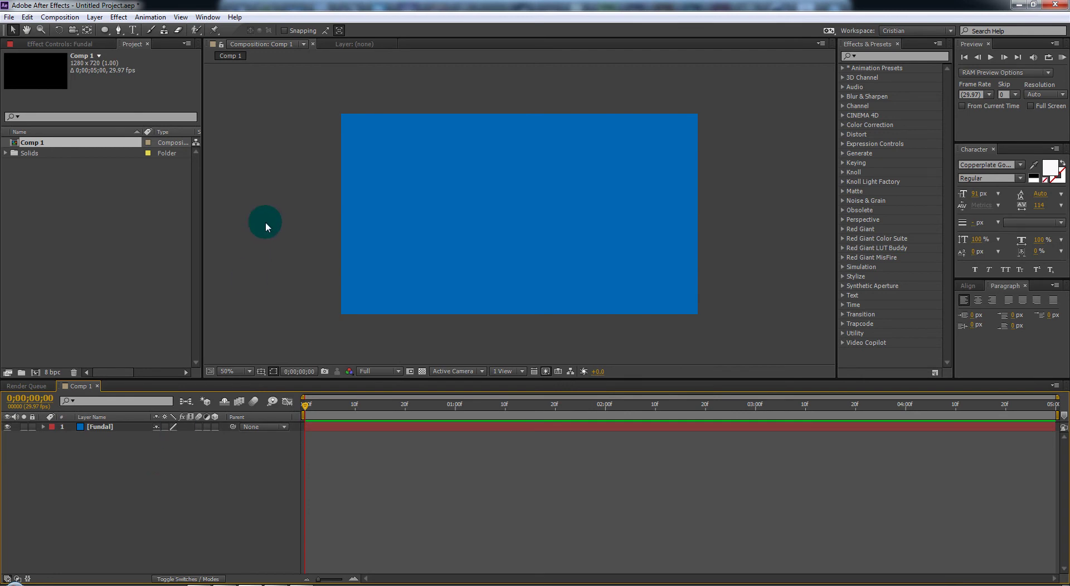
# - Duplicate the Fundal solid and rename the copy to masca
pyautogui.click(107, 427)
pyautogui.click(107, 426)
pyautogui.hotkey('ctrl', 'd')
pyautogui.click(103, 433)
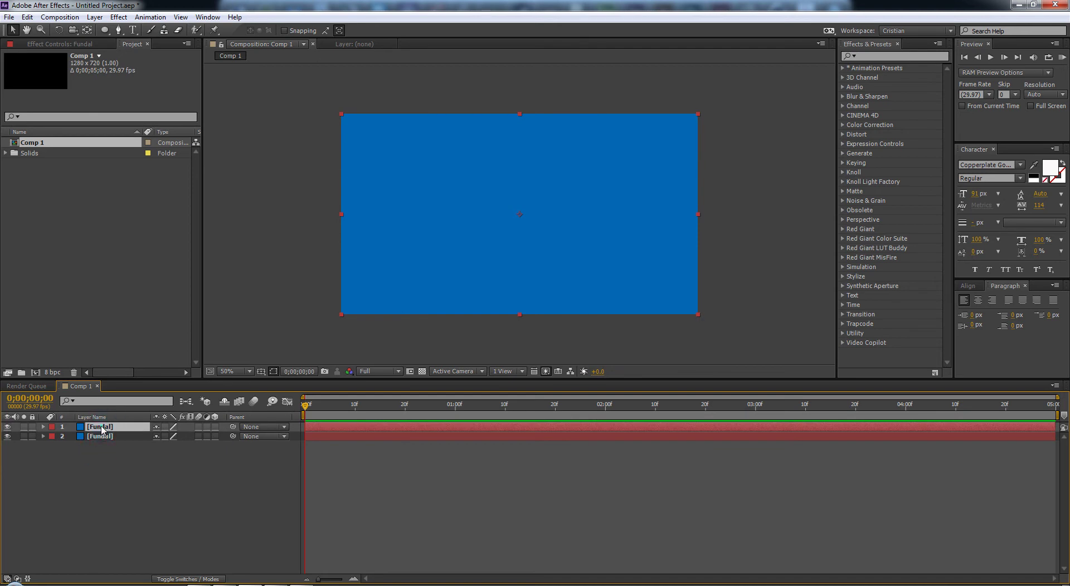
pyautogui.press('Return')
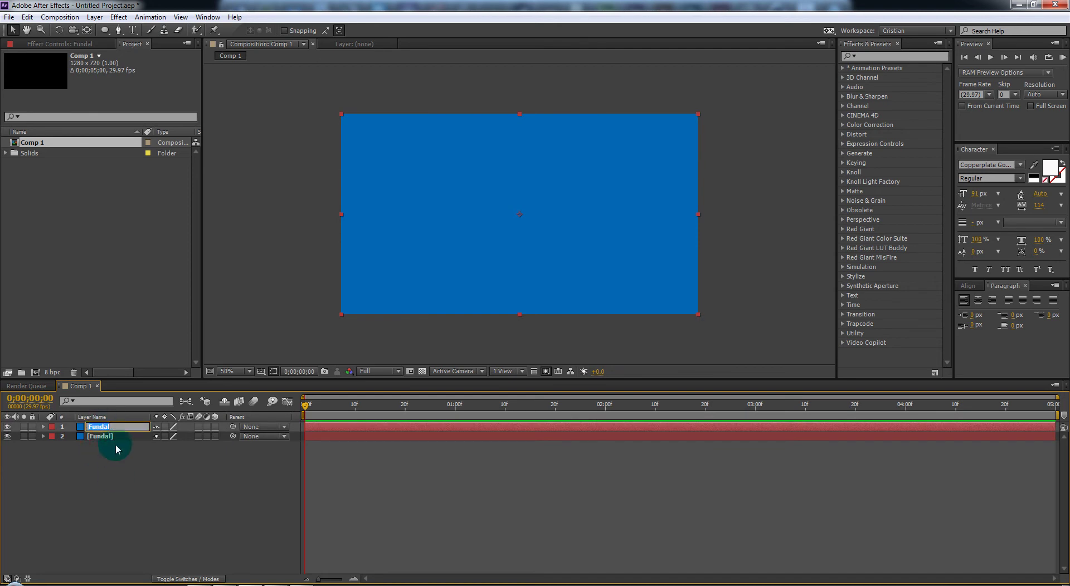
pyautogui.write('masca')
pyautogui.click(108, 446)
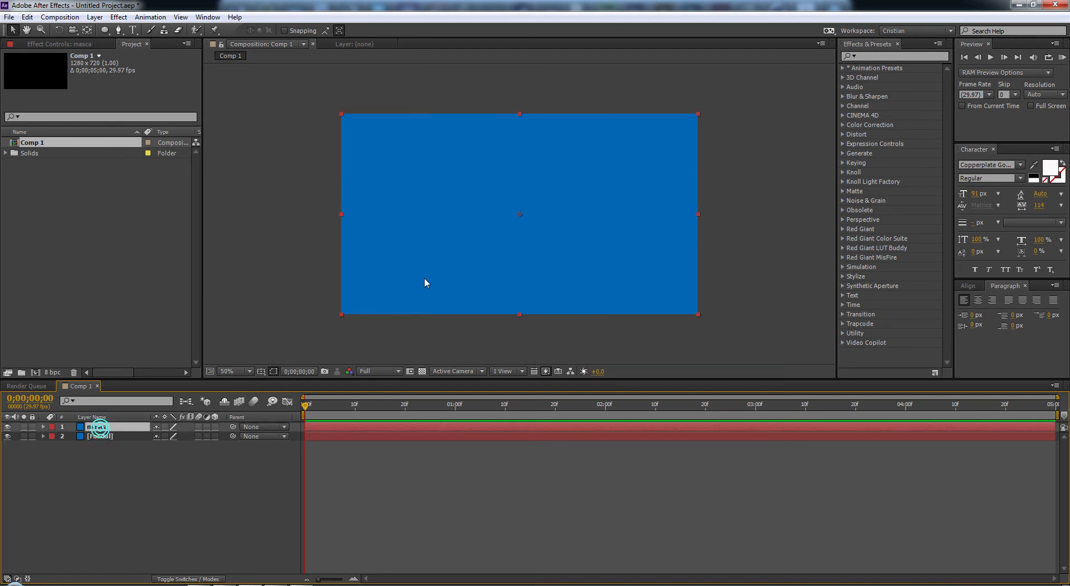
# - Select the masca layer and choose the Rectangle Tool
pyautogui.click(297, 253)
pyautogui.click(105, 32)
pyautogui.click(106, 32)
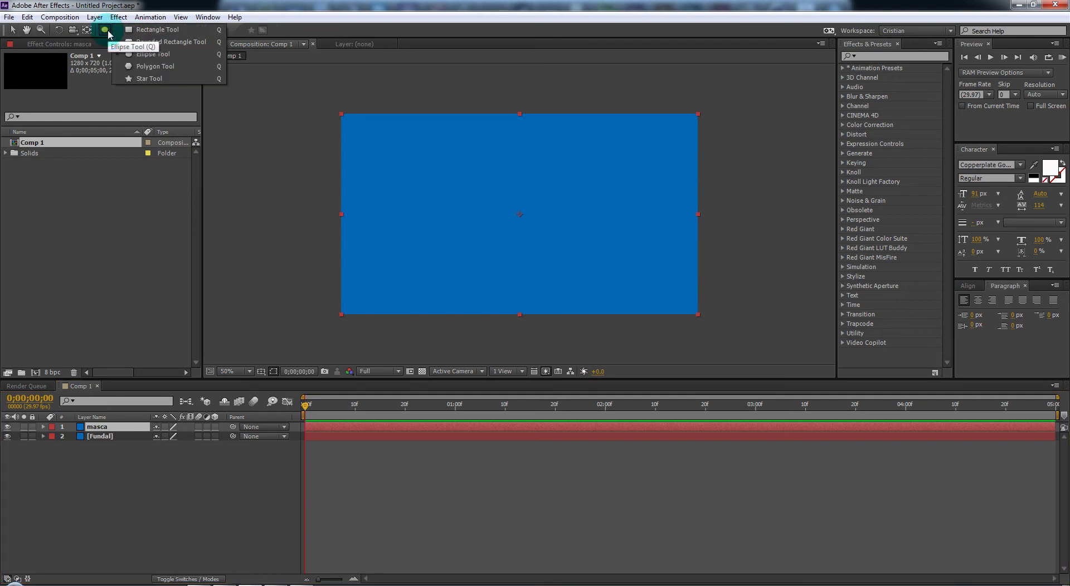
pyautogui.click(141, 33)
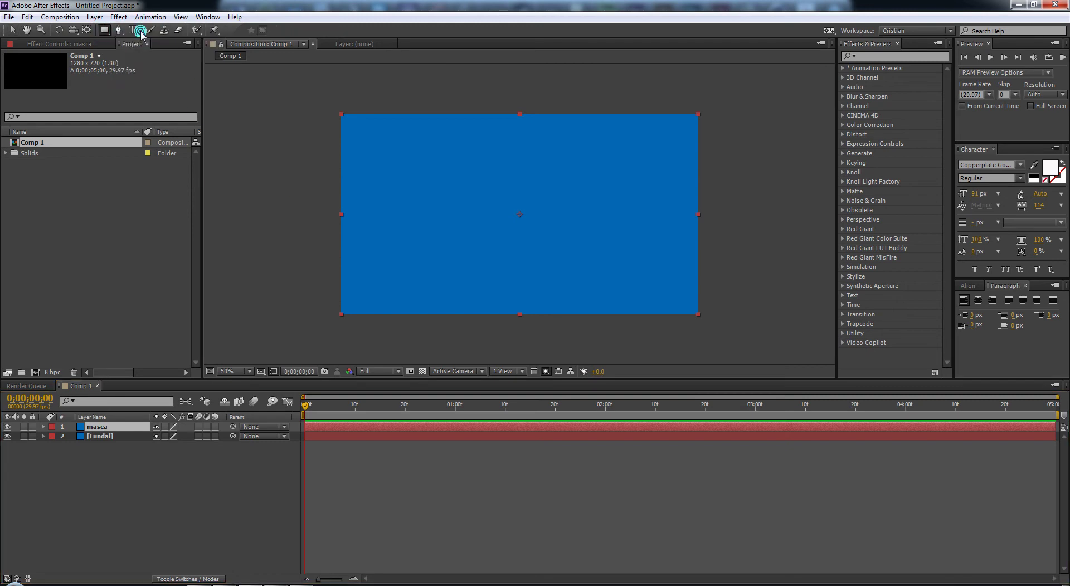
pyautogui.click(104, 30)
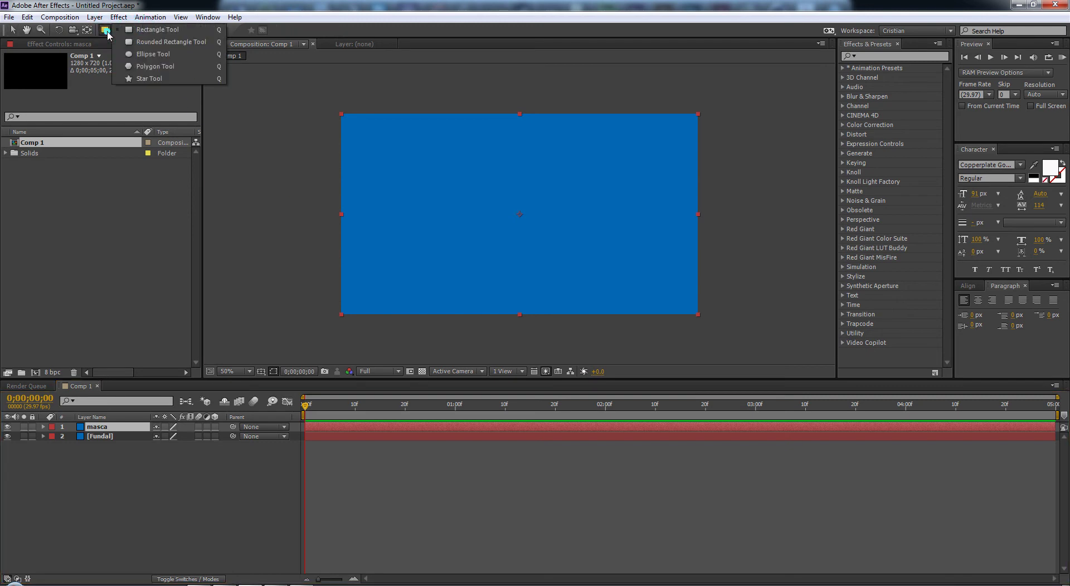
pyautogui.click(147, 29)
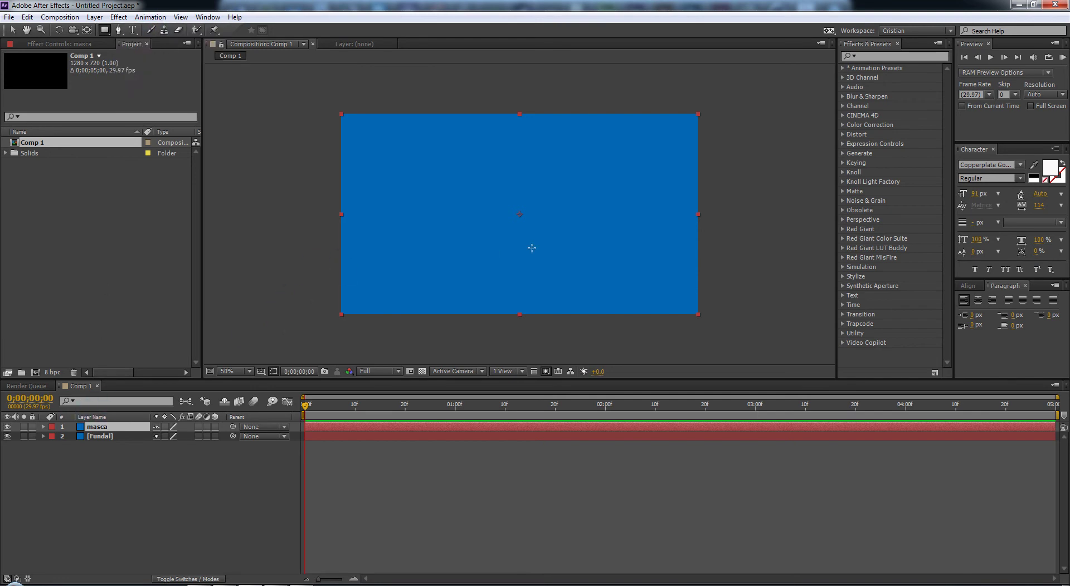
# - Show the title/action safe guides and draw a full-width rectangle mask band across masca
pyautogui.click(261, 372)
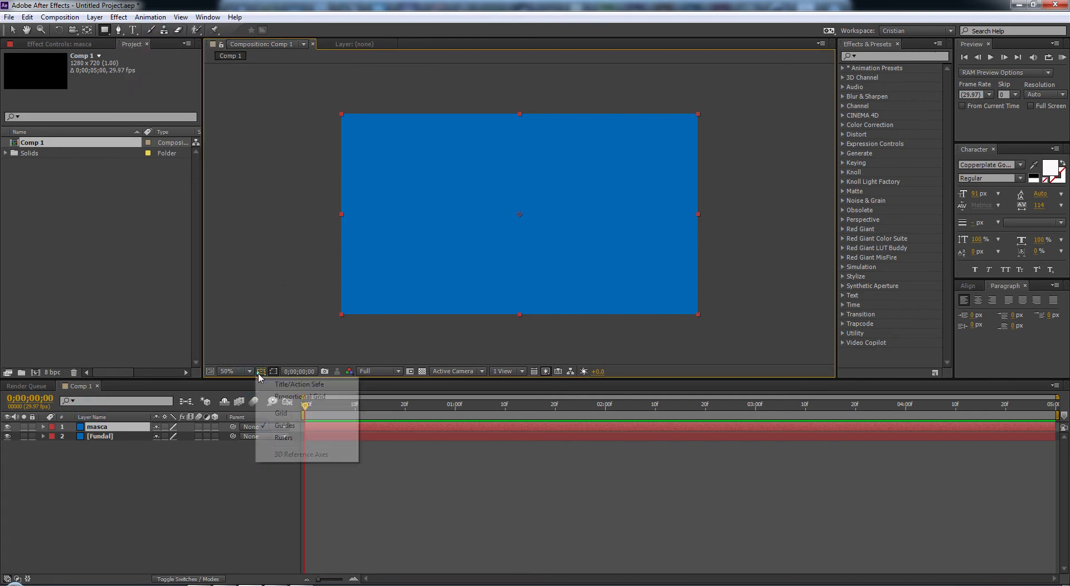
pyautogui.click(282, 384)
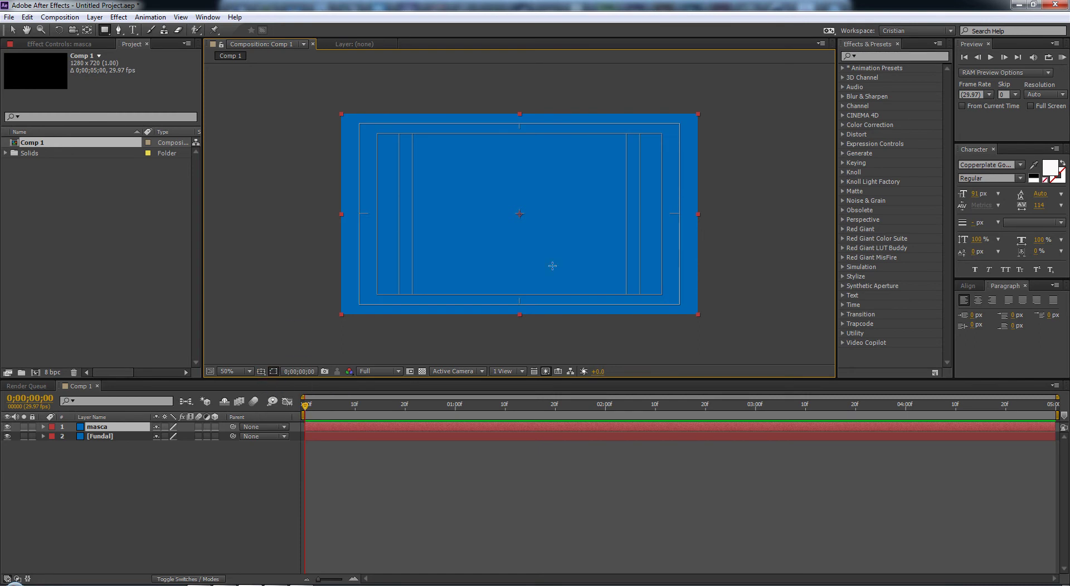
pyautogui.click(327, 201)
pyautogui.click(326, 197)
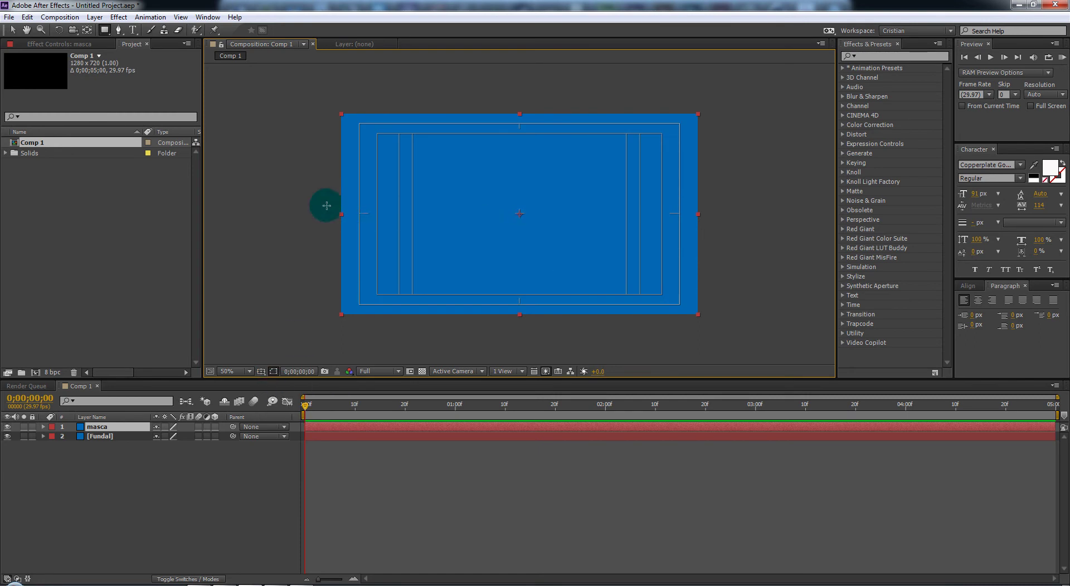
pyautogui.moveTo(325, 197); pyautogui.dragTo(559, 226)
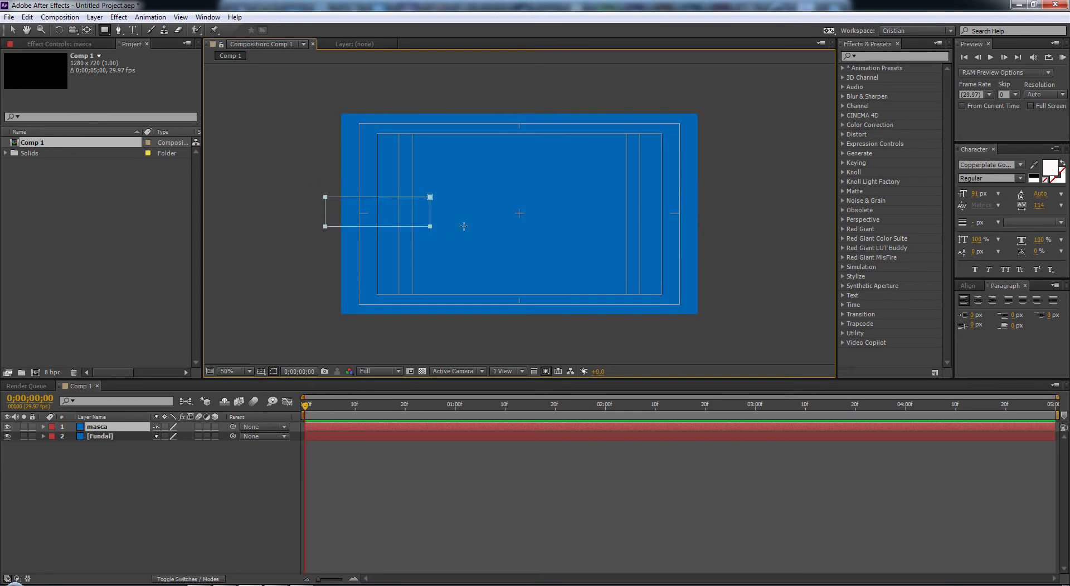
pyautogui.moveTo(559, 226); pyautogui.dragTo(711, 230)
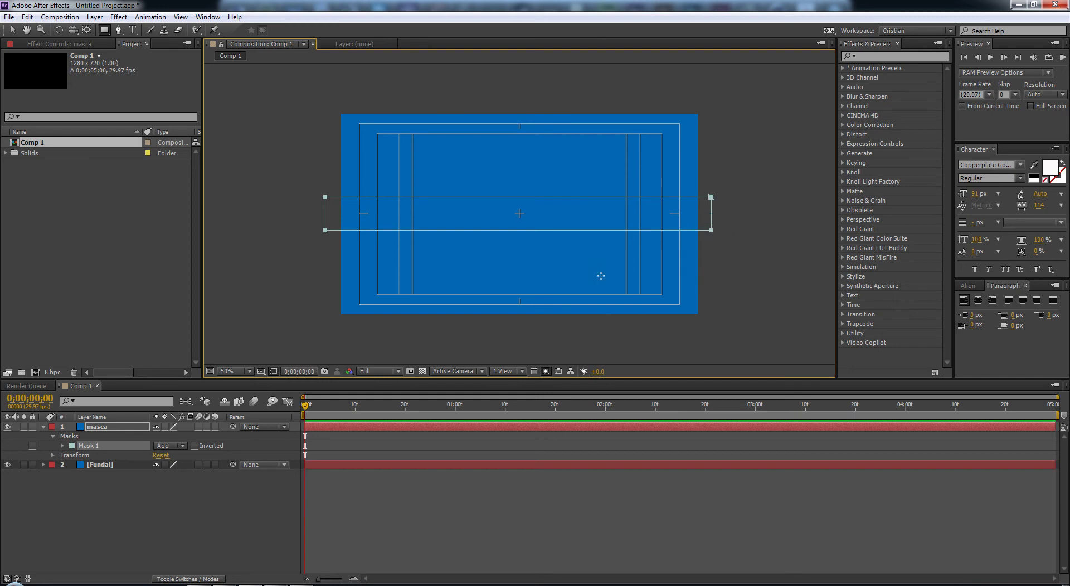
# - Hide Fundal and set Mask 1 to Inverted so the band is cut out
pyautogui.click(9, 465)
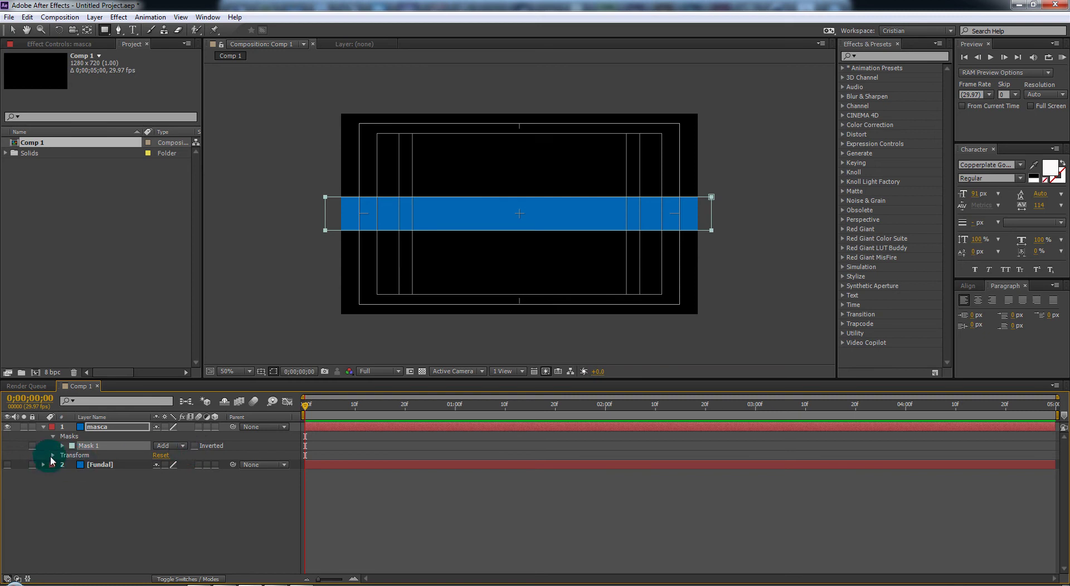
pyautogui.click(62, 445)
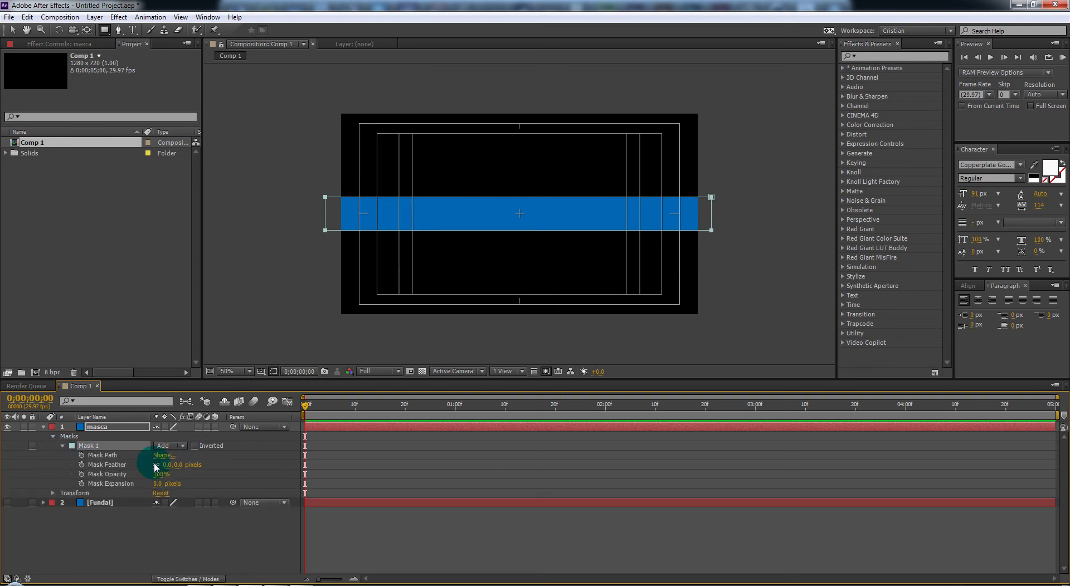
pyautogui.click(194, 446)
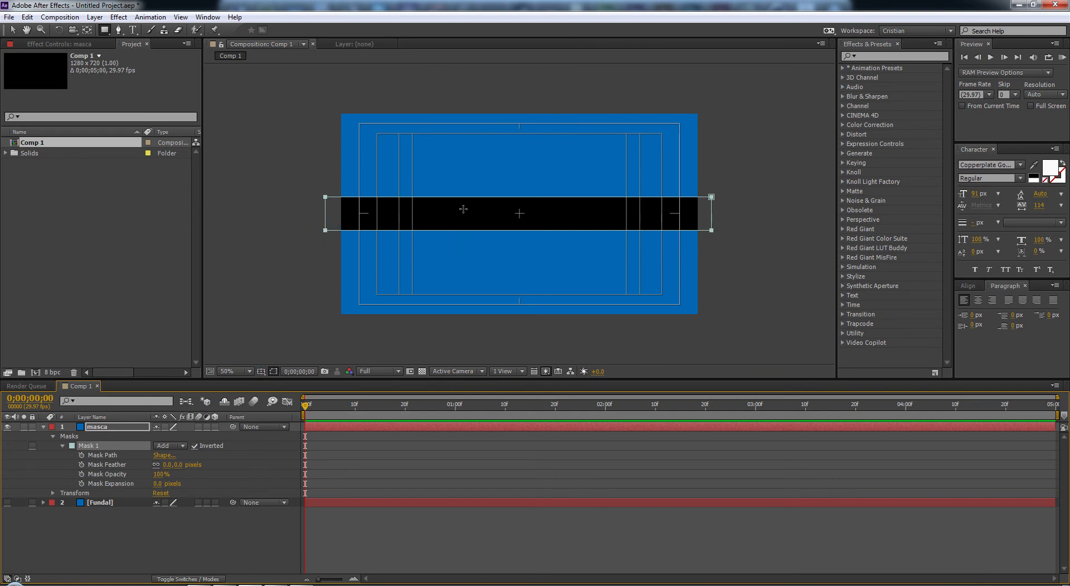
pyautogui.click(326, 197)
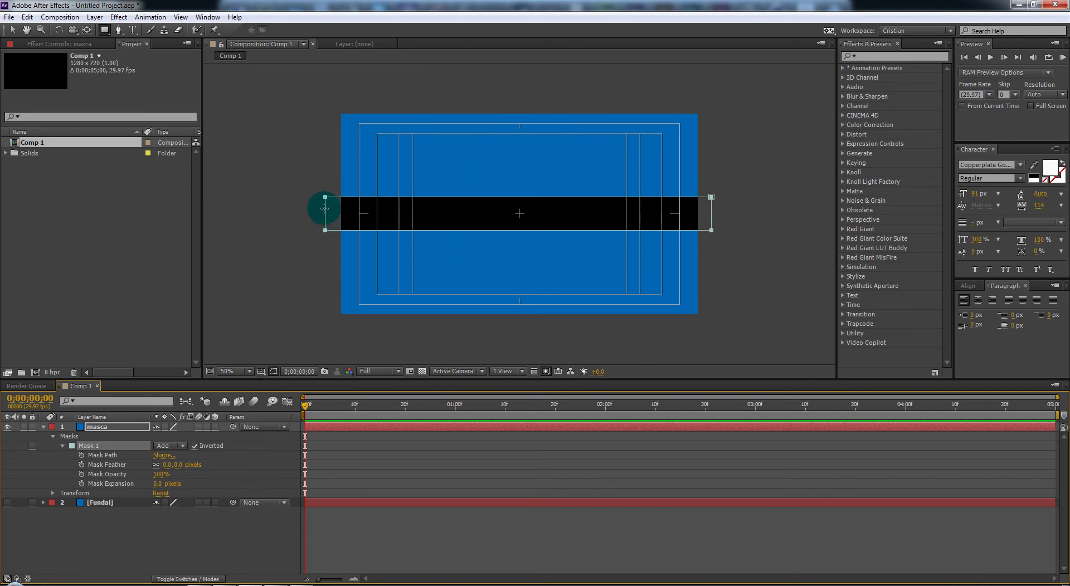
pyautogui.click(712, 231)
pyautogui.click(547, 105)
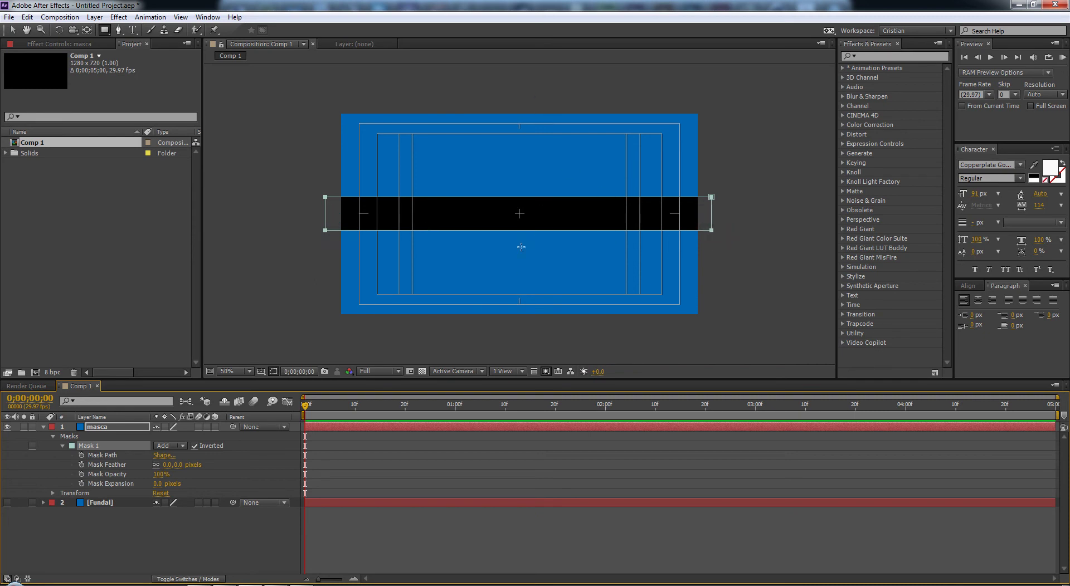
pyautogui.click(324, 277)
pyautogui.click(294, 319)
# - Show the Fundal layer again and collapse masca's properties with the Selection Tool
pyautogui.click(7, 502)
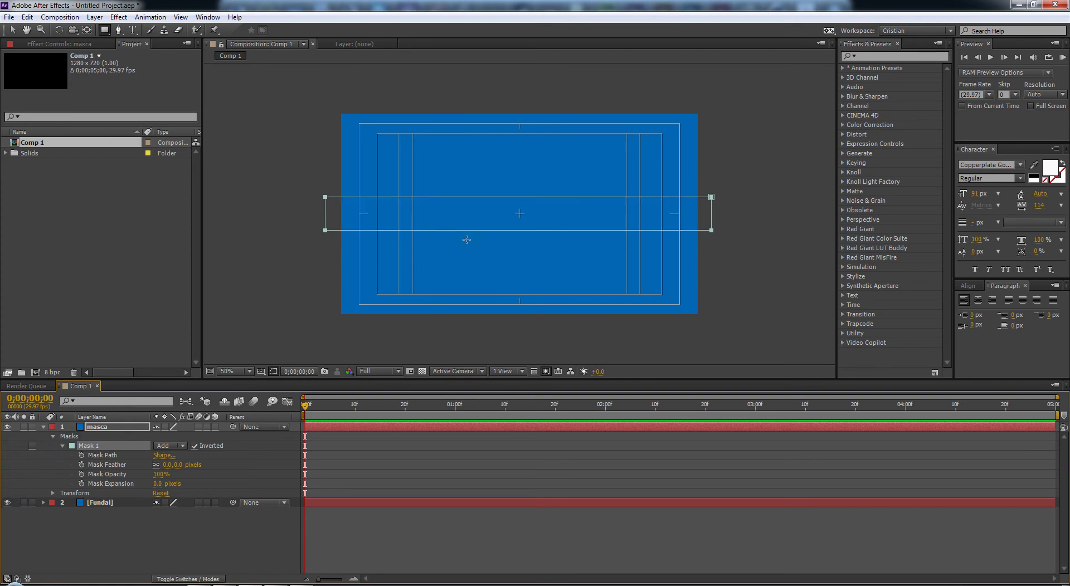
pyautogui.click(14, 31)
pyautogui.click(13, 31)
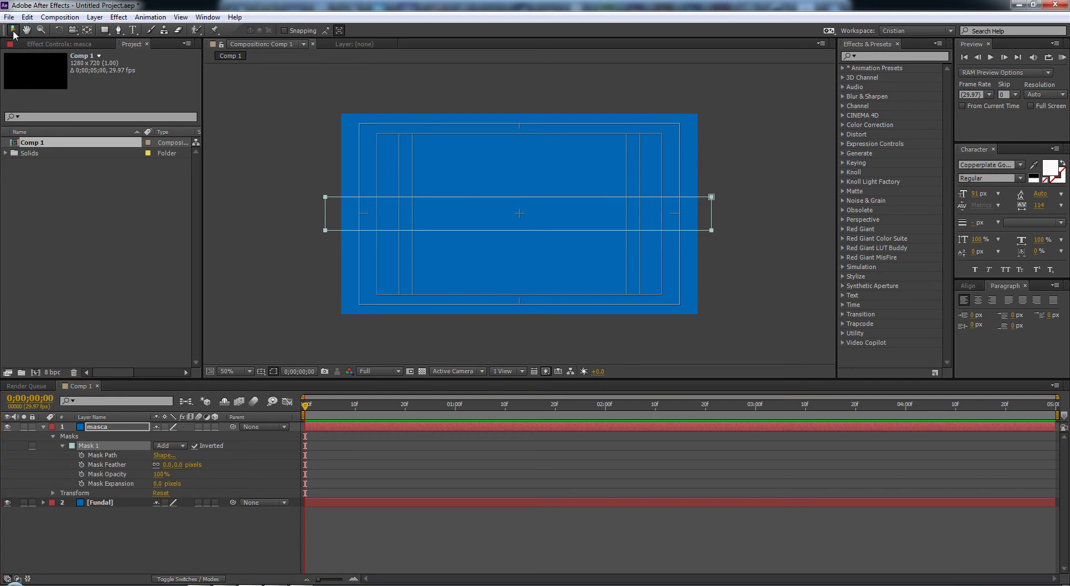
pyautogui.click(44, 427)
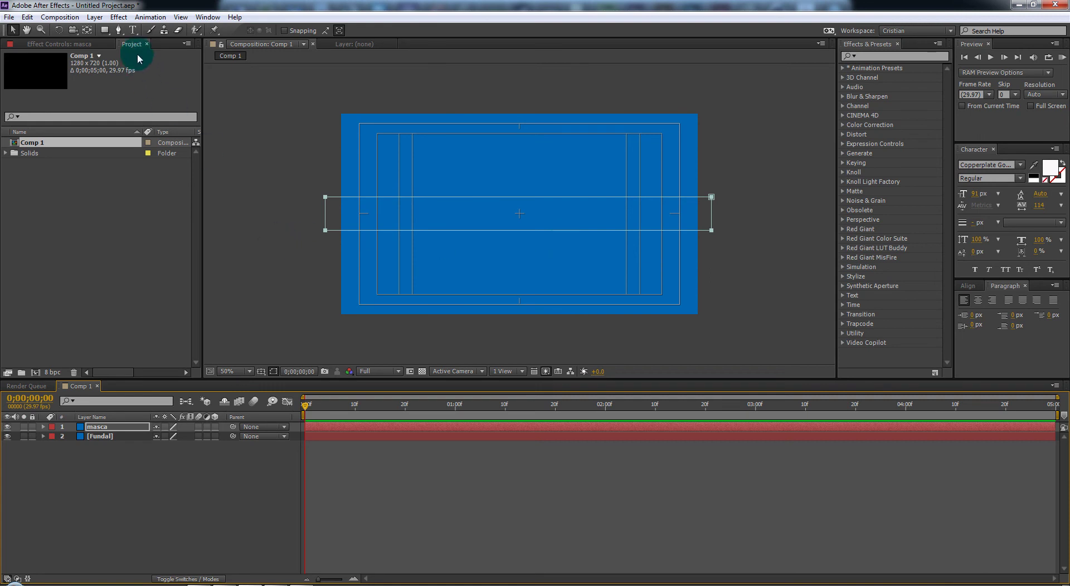
pyautogui.click(134, 31)
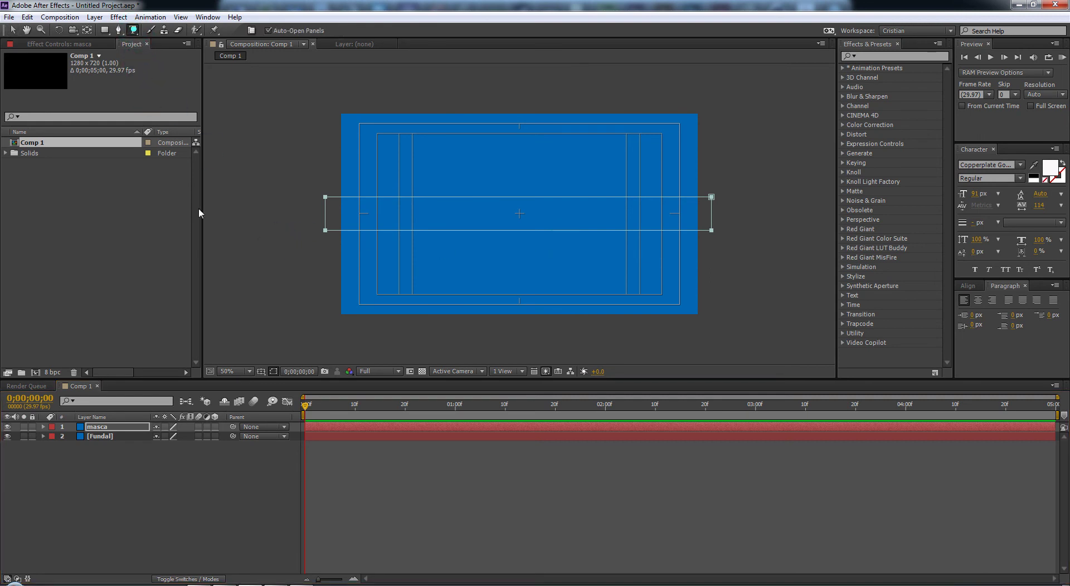
# - Type the title text Cristian Design into a new text layer in the comp
pyautogui.click(394, 245)
pyautogui.write('CRISTIANDES')
pyautogui.press('BackSpace')
pyautogui.press('BackSpace')
pyautogui.write('esi')
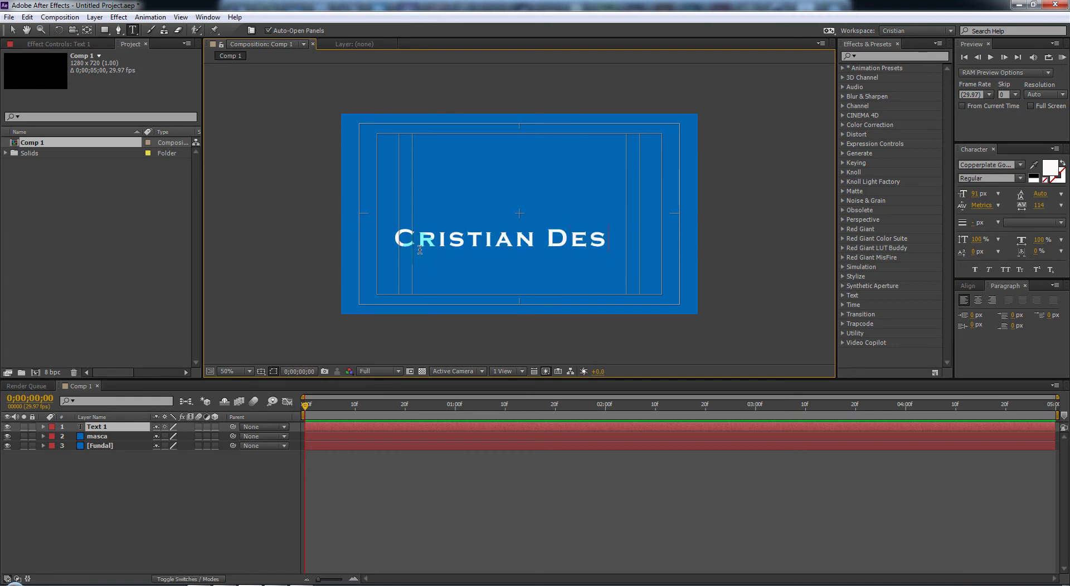
pyautogui.write('gn')
pyautogui.click(12, 30)
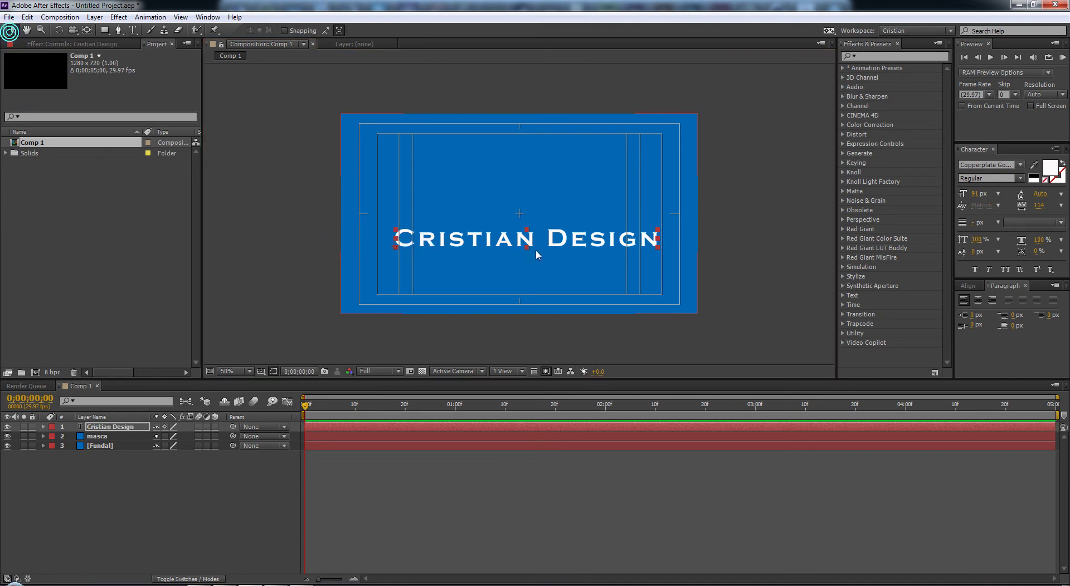
# - Move the Cristian Design layer below masca and centre it vertically in the frame
pyautogui.moveTo(537, 250)
pyautogui.mouseDown()
pyautogui.moveTo(536, 201)
pyautogui.moveTo(540, 250)
pyautogui.mouseUp()
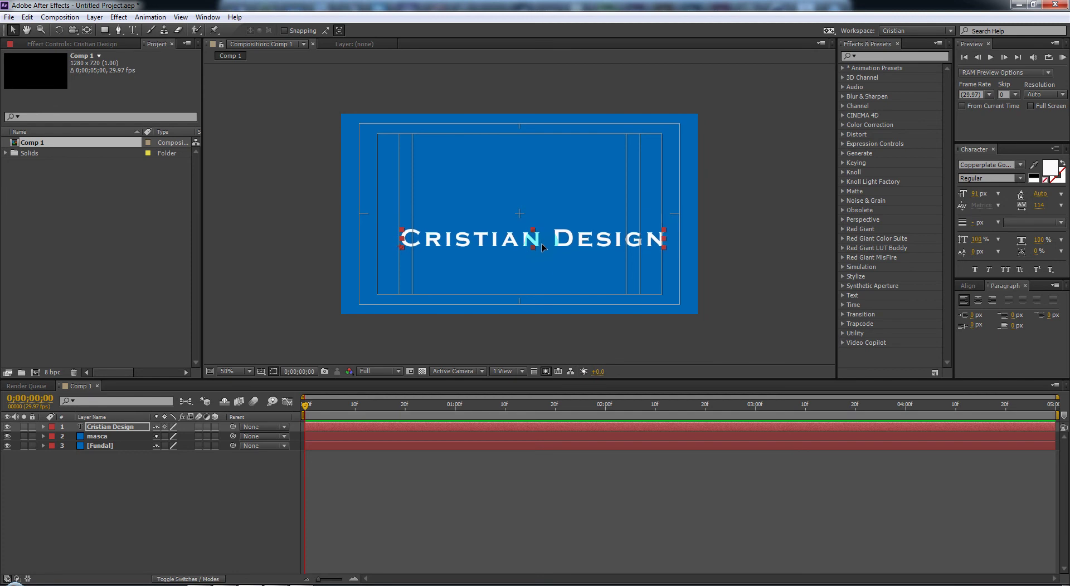
pyautogui.click(112, 427)
pyautogui.moveTo(112, 429); pyautogui.dragTo(109, 439)
pyautogui.moveTo(552, 236)
pyautogui.mouseDown()
pyautogui.moveTo(559, 251)
pyautogui.moveTo(553, 210)
pyautogui.mouseUp()
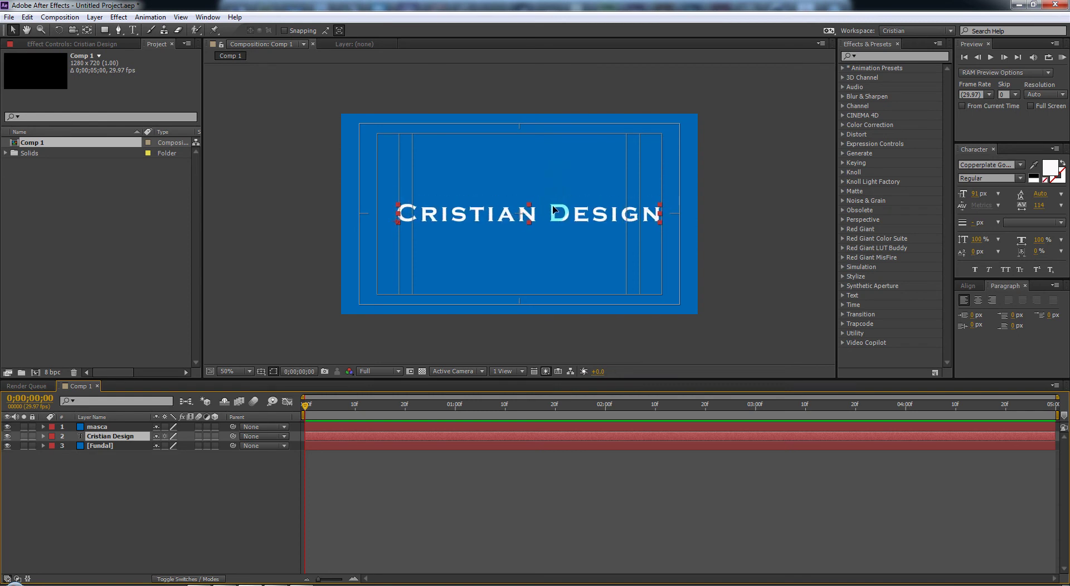
# - Show Cristian Design's Position and set a keyframe at 198, 386 on frame 10
pyautogui.click(553, 209)
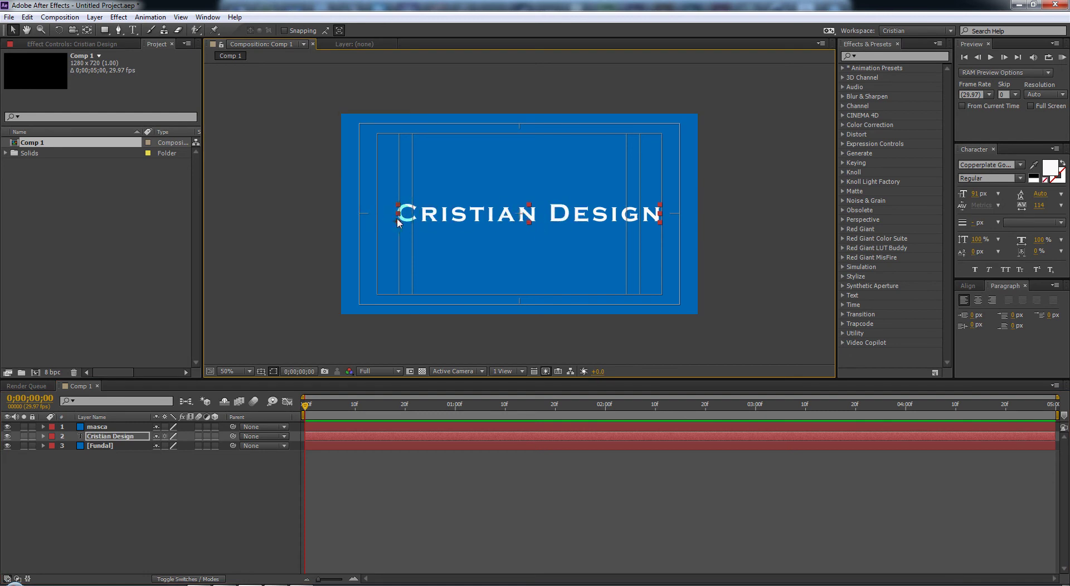
pyautogui.click(397, 118)
pyautogui.click(288, 273)
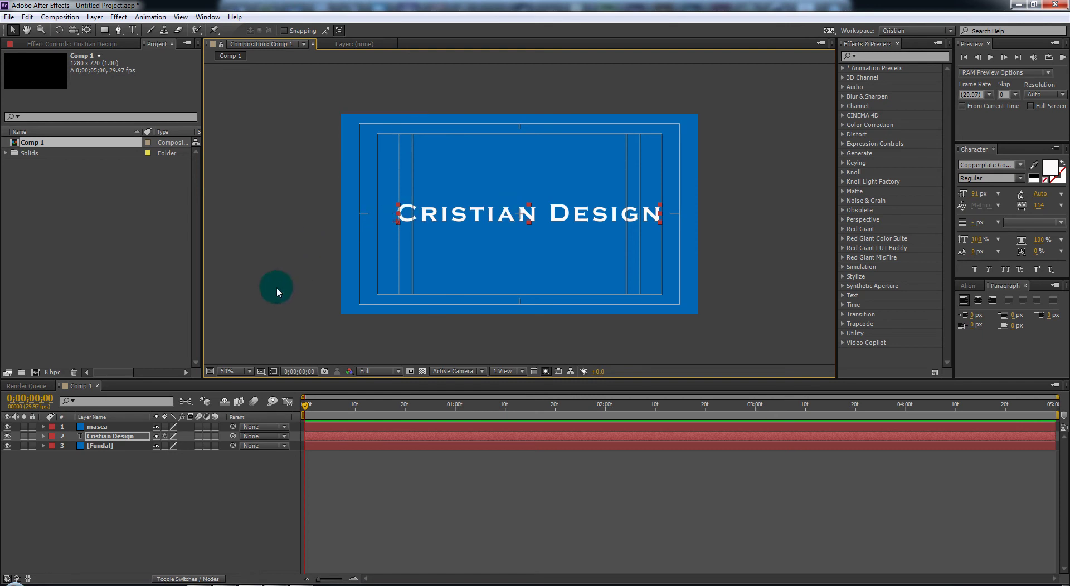
pyautogui.click(389, 329)
pyautogui.click(205, 353)
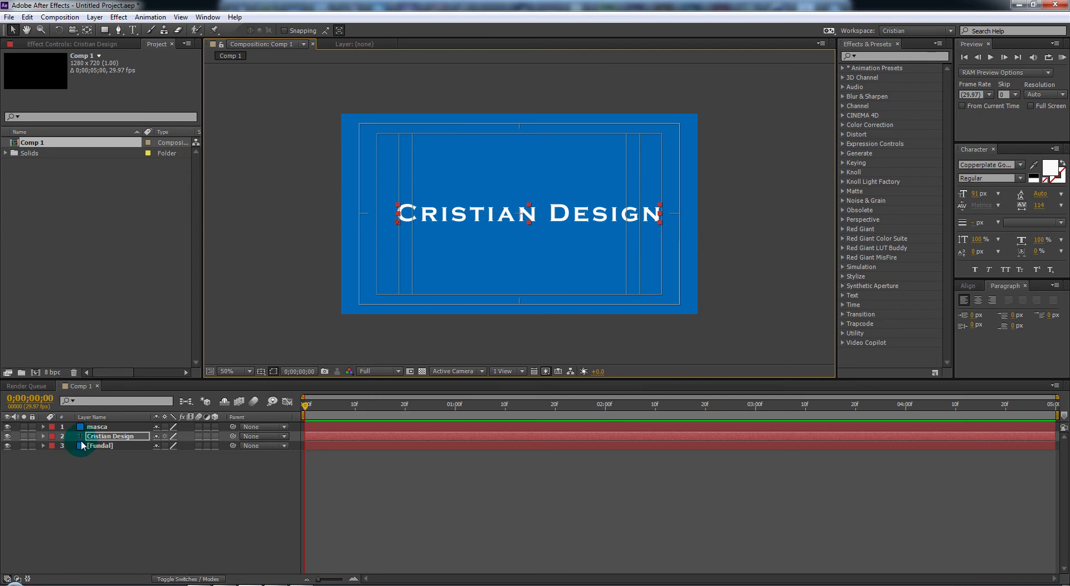
pyautogui.press('p')
pyautogui.moveTo(92, 449); pyautogui.dragTo(356, 411)
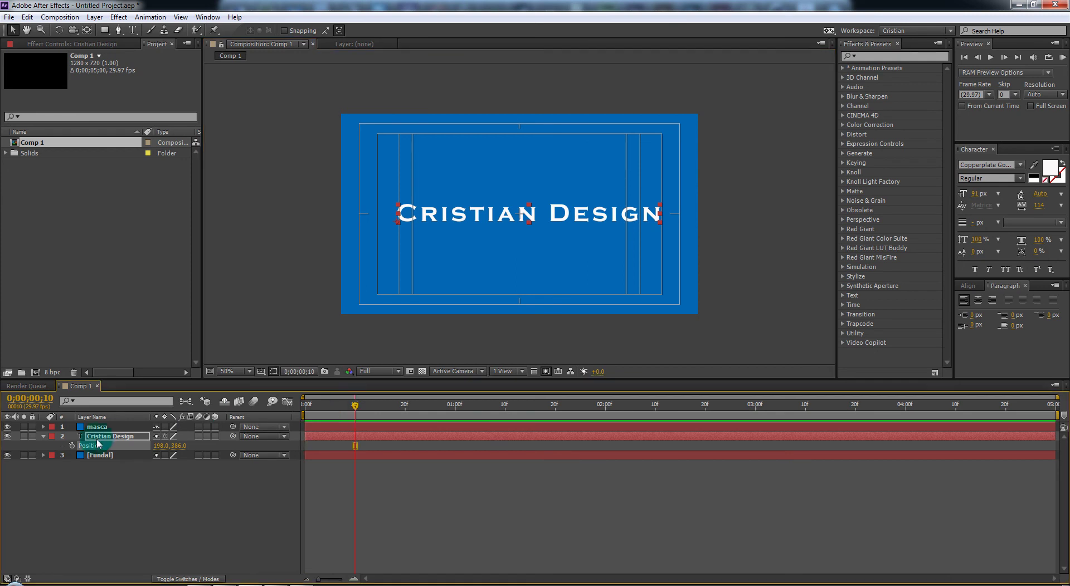
pyautogui.click(72, 446)
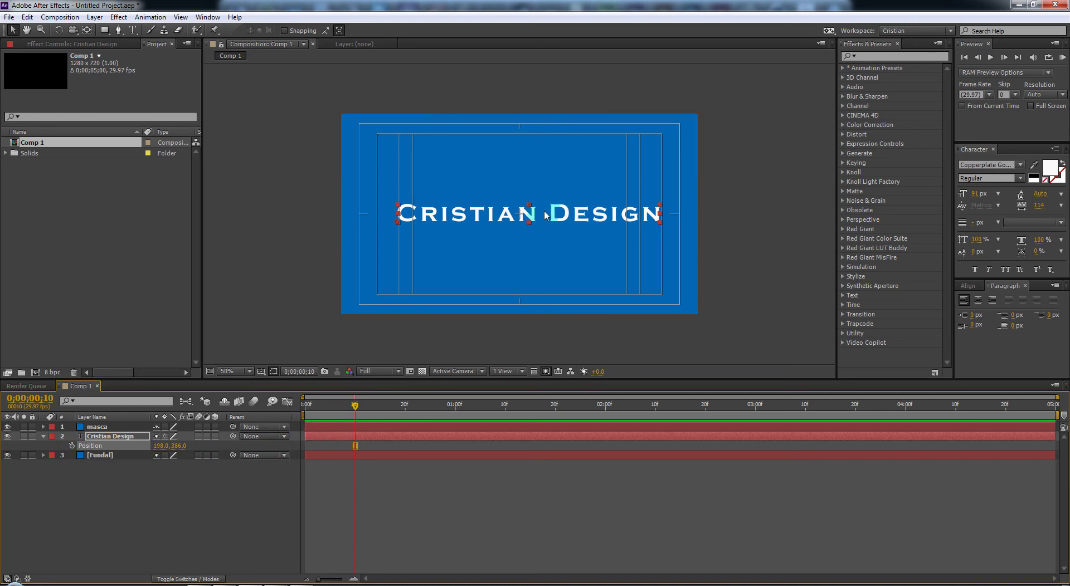
pyautogui.click(72, 446)
pyautogui.click(333, 426)
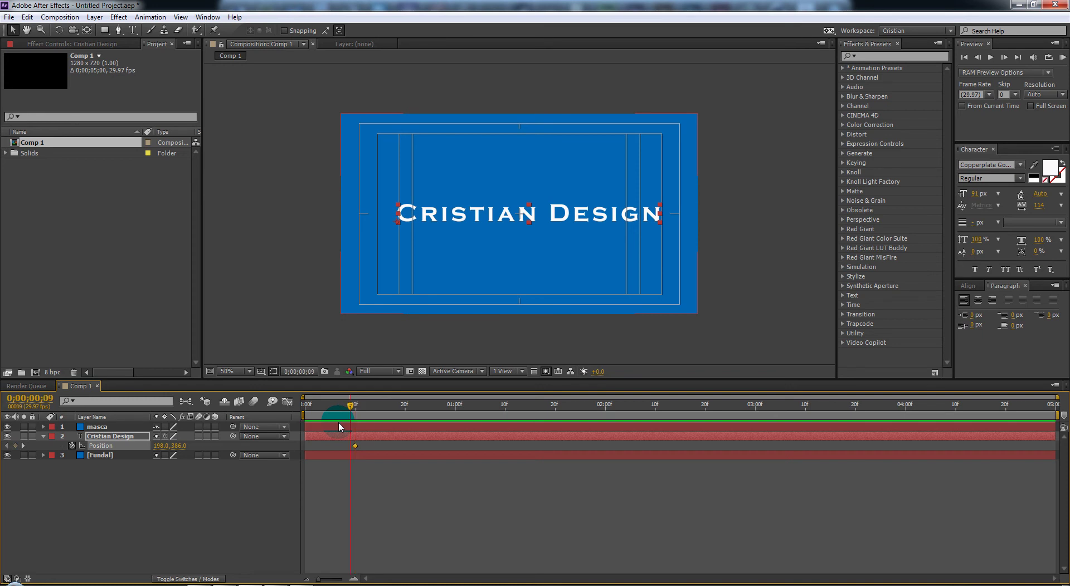
# - Move the Cristian Design text below the mask one frame before the keyframe, then check its rise
pyautogui.press('pageup')
pyautogui.moveTo(553, 216); pyautogui.dragTo(549, 243)
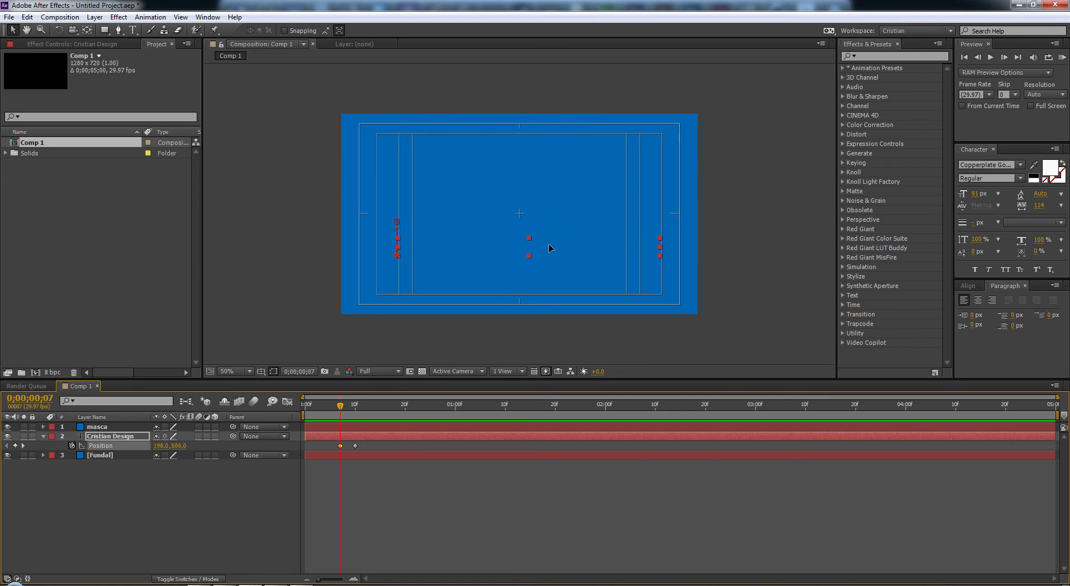
pyautogui.click(341, 408)
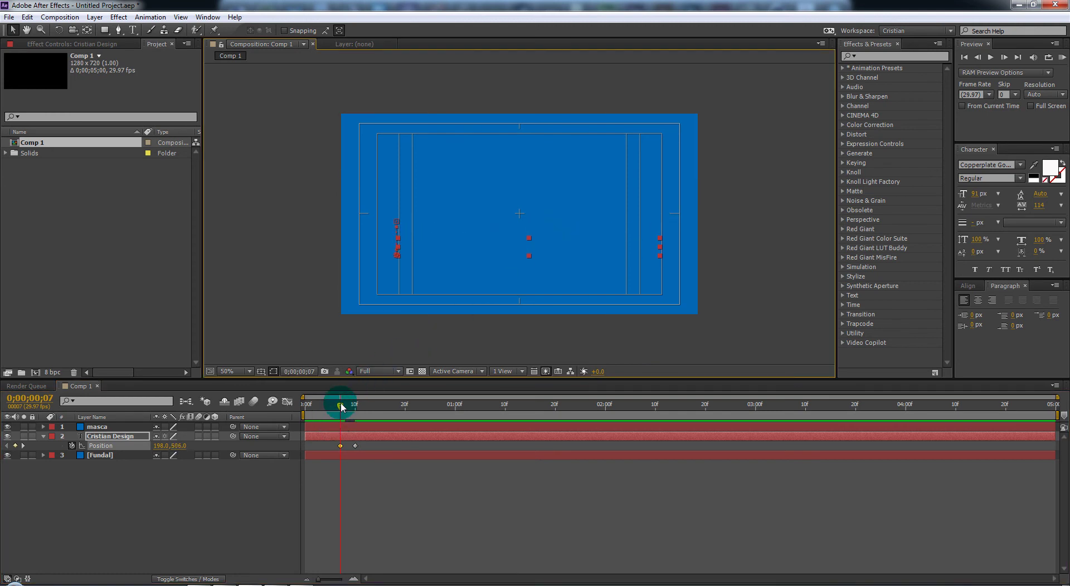
pyautogui.click(356, 407)
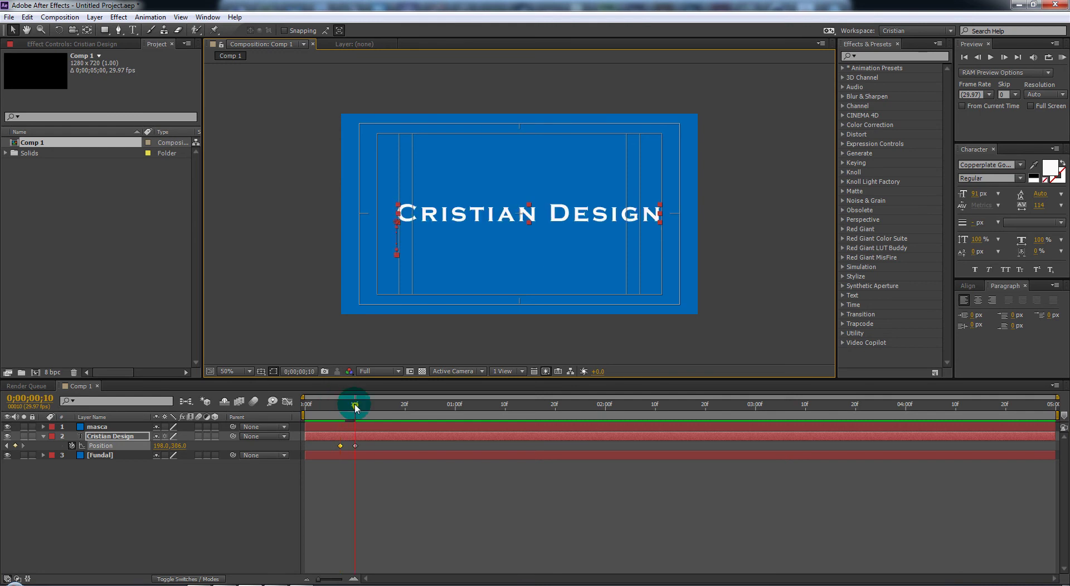
pyautogui.moveTo(355, 408); pyautogui.dragTo(369, 408)
# - Add a Position keyframe at 0;00;02;00 holding the text at 198.0, 386.0
pyautogui.moveTo(370, 409); pyautogui.dragTo(466, 412)
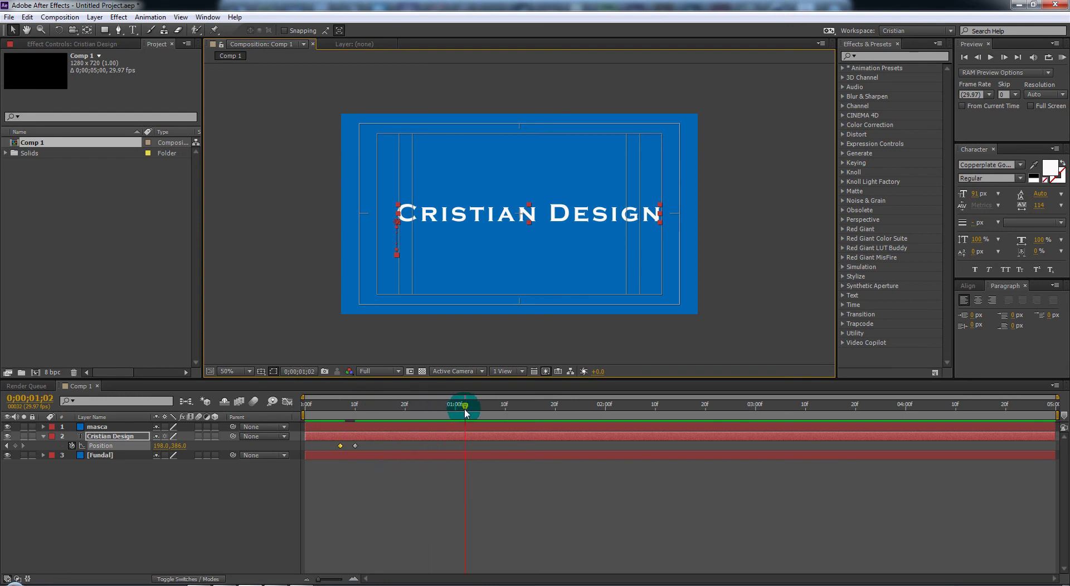
pyautogui.moveTo(467, 412)
pyautogui.mouseDown()
pyautogui.moveTo(661, 411)
pyautogui.moveTo(605, 411)
pyautogui.mouseUp()
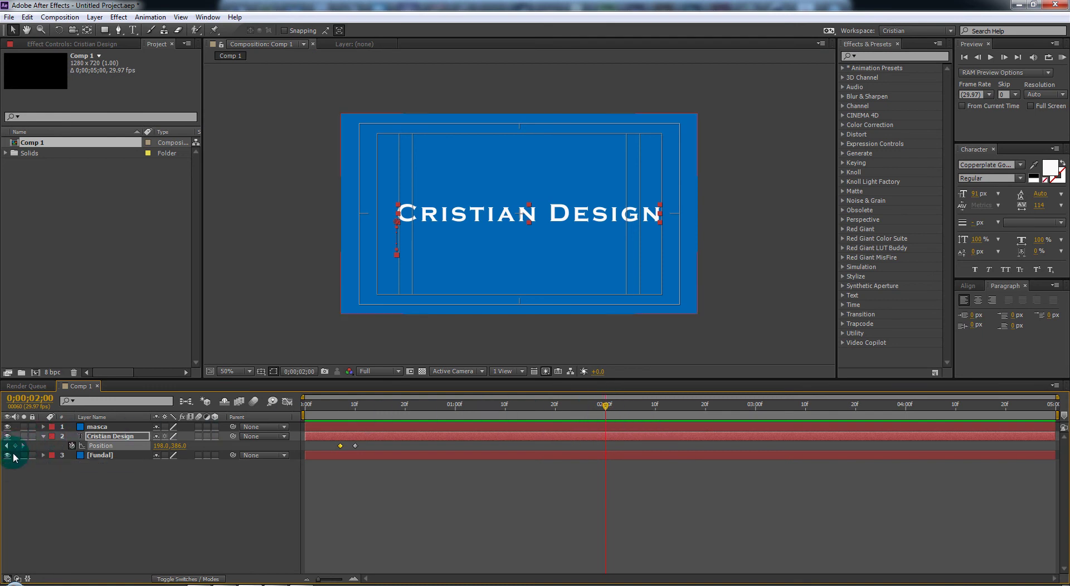
pyautogui.click(15, 446)
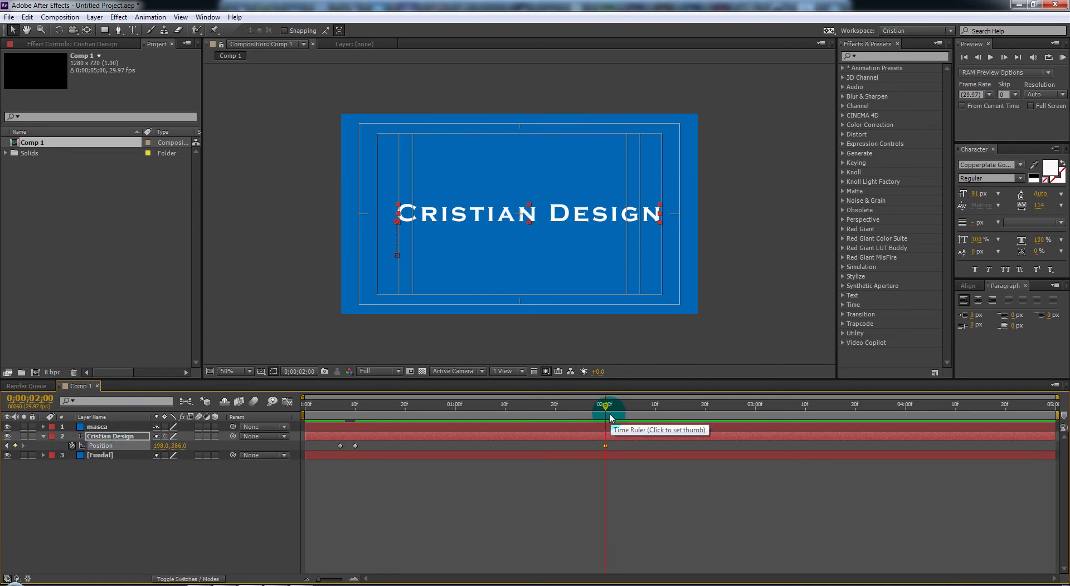
# - Keyframe the text up to 198.0, 270.0 at 2;03, Easy Ease all four keyframes, and end the work area near 2;08
pyautogui.press('pagedown')
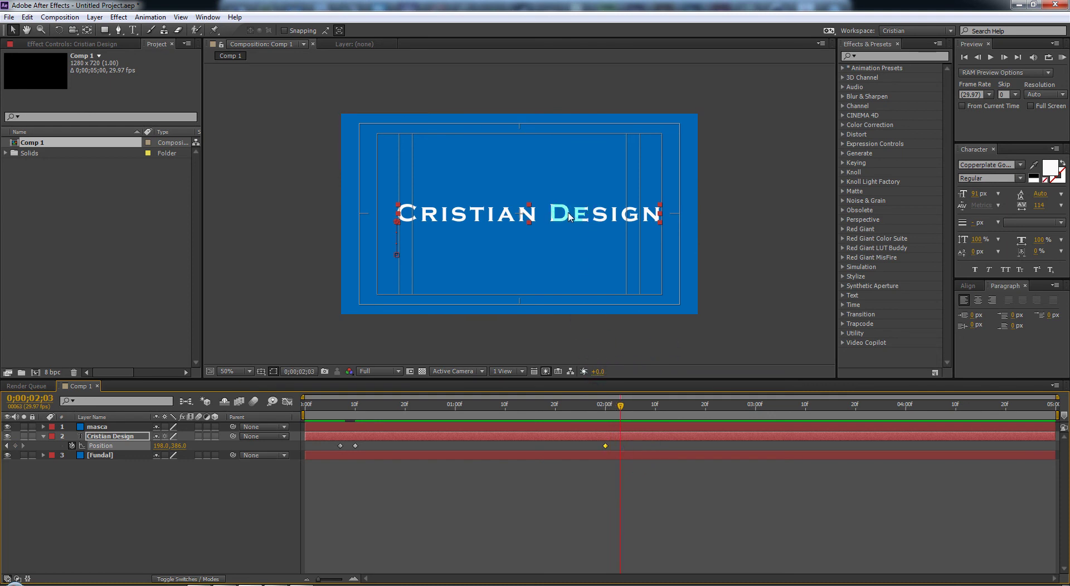
pyautogui.moveTo(567, 215); pyautogui.dragTo(568, 178)
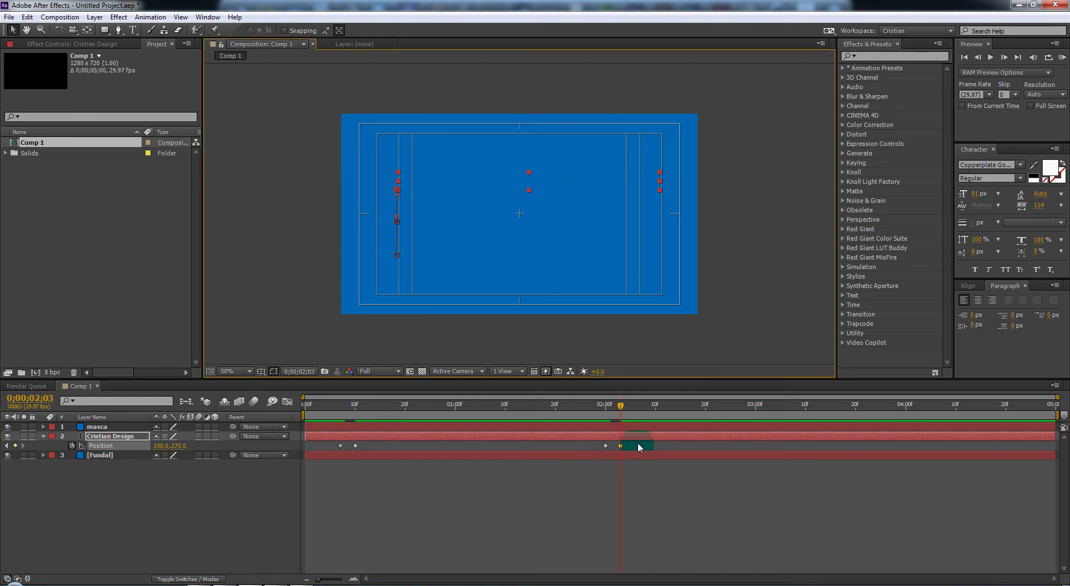
pyautogui.moveTo(589, 450); pyautogui.dragTo(333, 454)
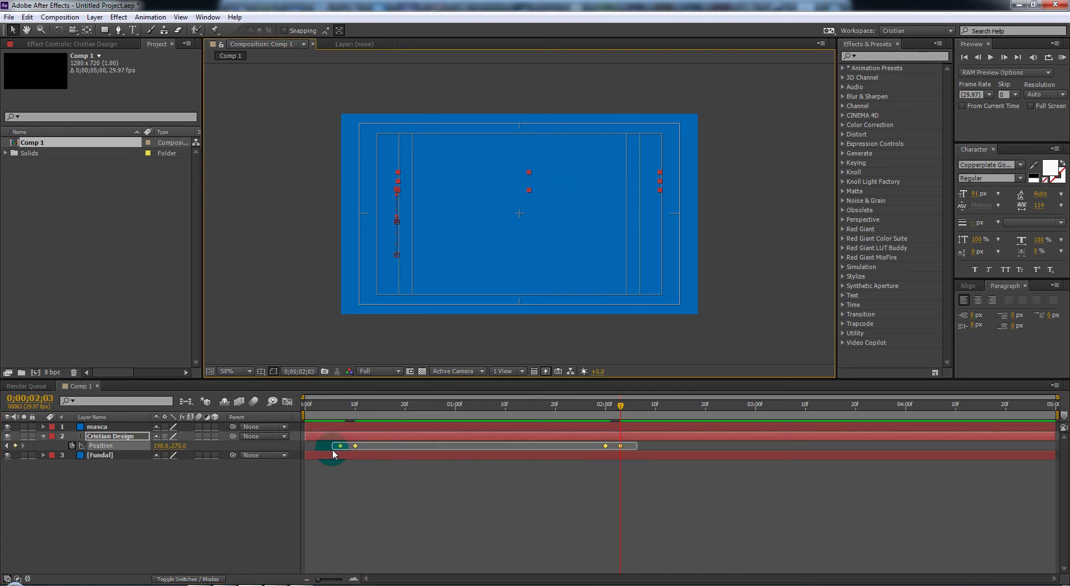
pyautogui.rightClick(605, 445)
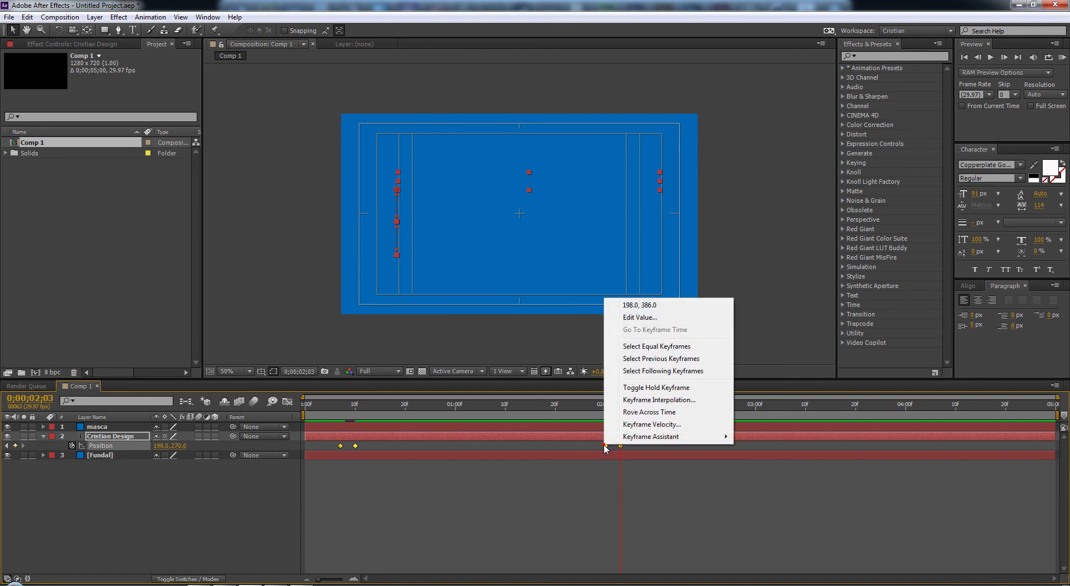
pyautogui.moveTo(635, 438)
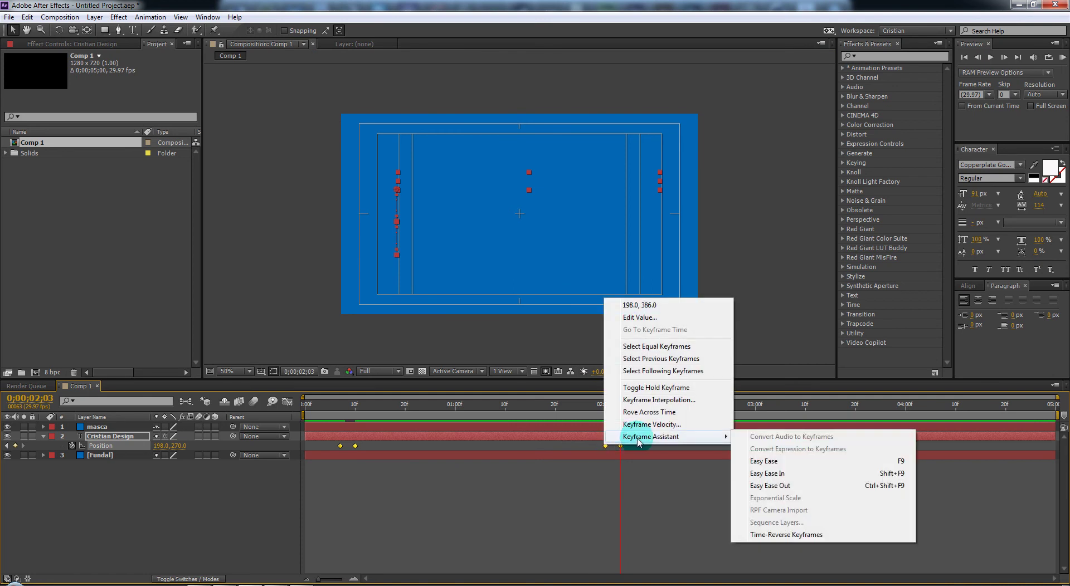
pyautogui.click(770, 467)
pyautogui.moveTo(620, 409)
pyautogui.mouseDown()
pyautogui.moveTo(300, 423)
pyautogui.moveTo(625, 418)
pyautogui.mouseUp()
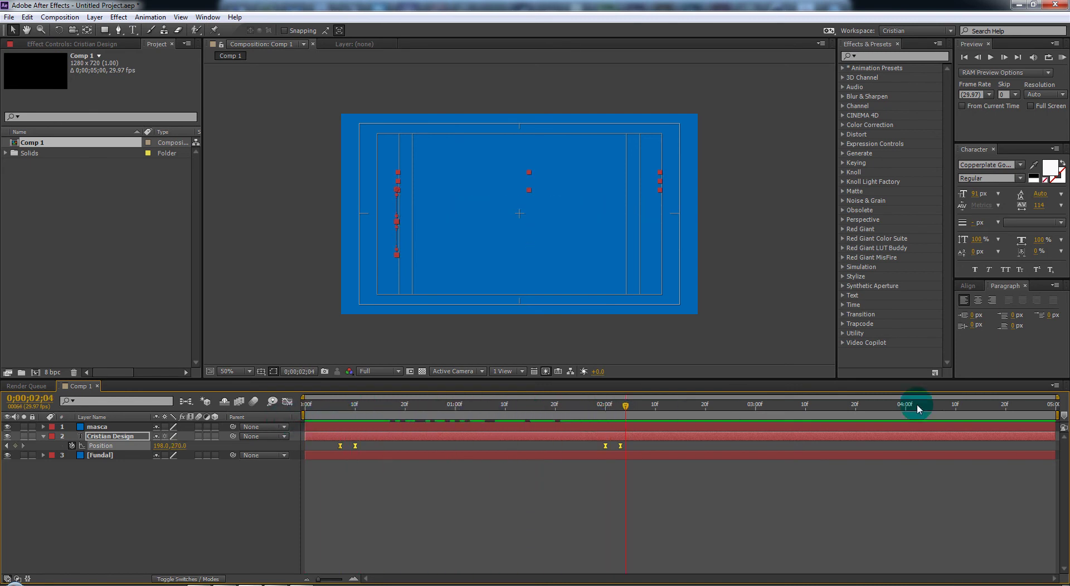
pyautogui.moveTo(1056, 415); pyautogui.dragTo(639, 434)
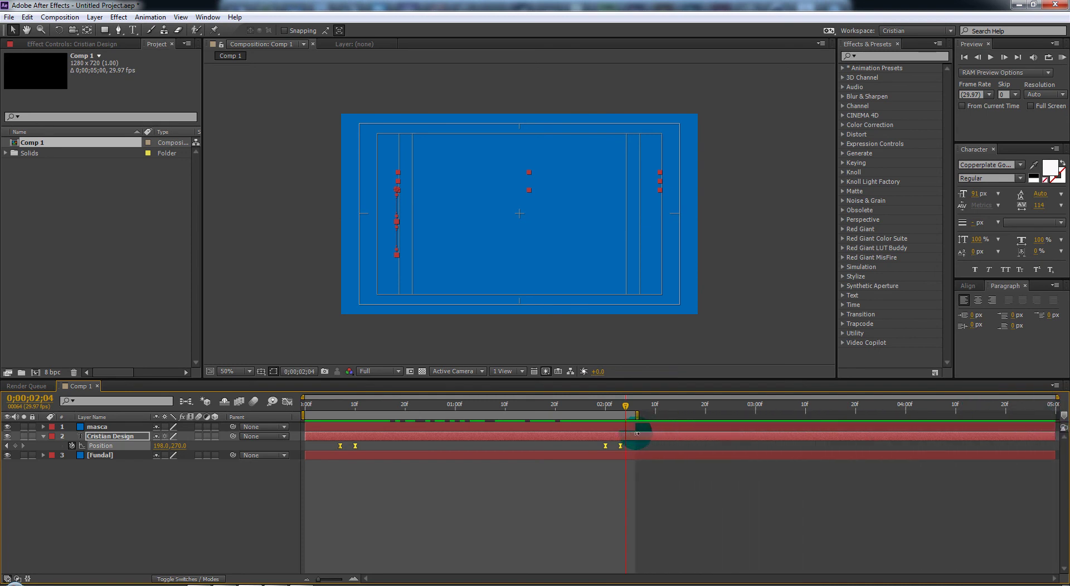
# - RAM Preview the current Cristian Design animation
pyautogui.click(1062, 57)
pyautogui.click(839, 291)
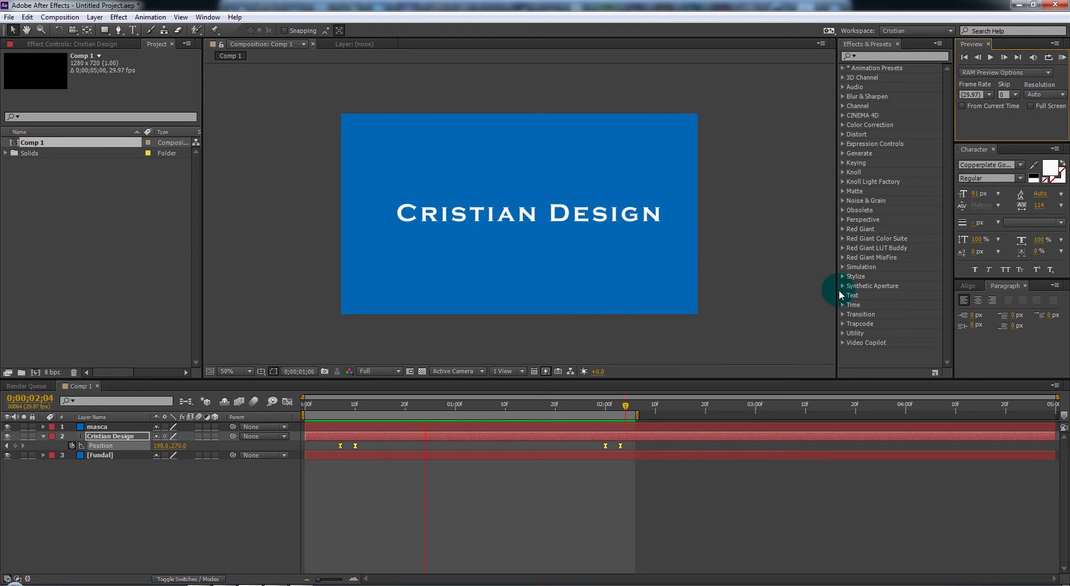
pyautogui.click(625, 394)
# - Drag the first and third Position keyframes earlier to lengthen the slide-in and slide-out
pyautogui.click(363, 447)
pyautogui.click(549, 461)
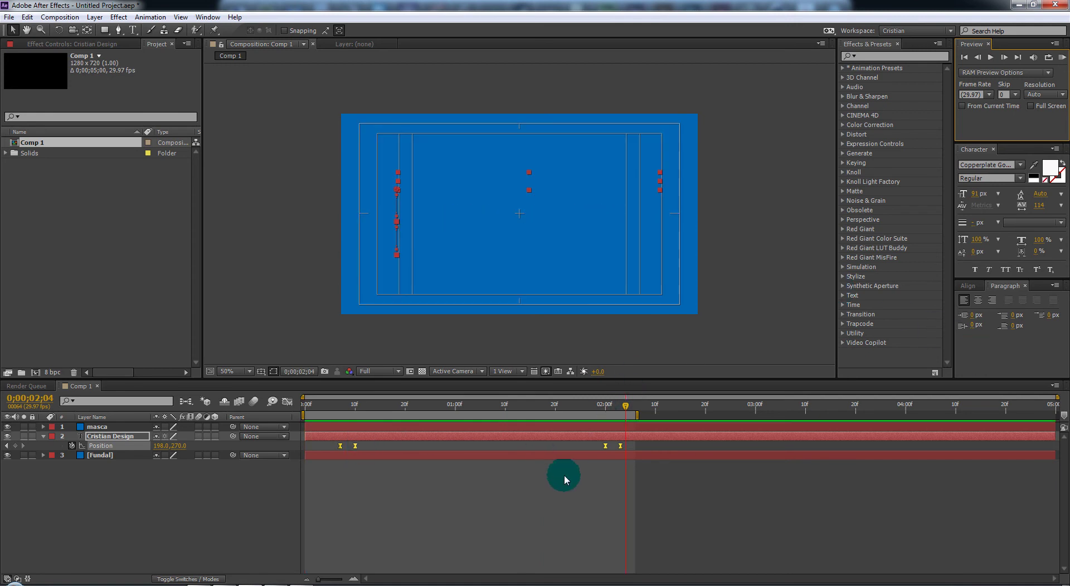
pyautogui.click(563, 477)
pyautogui.click(419, 481)
pyautogui.click(347, 467)
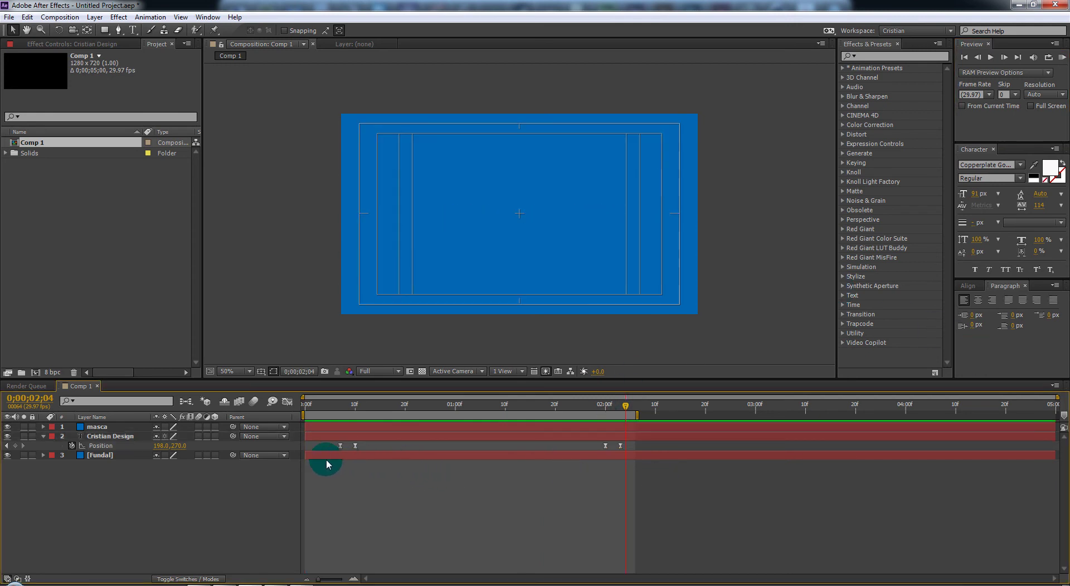
pyautogui.moveTo(339, 446); pyautogui.dragTo(334, 445)
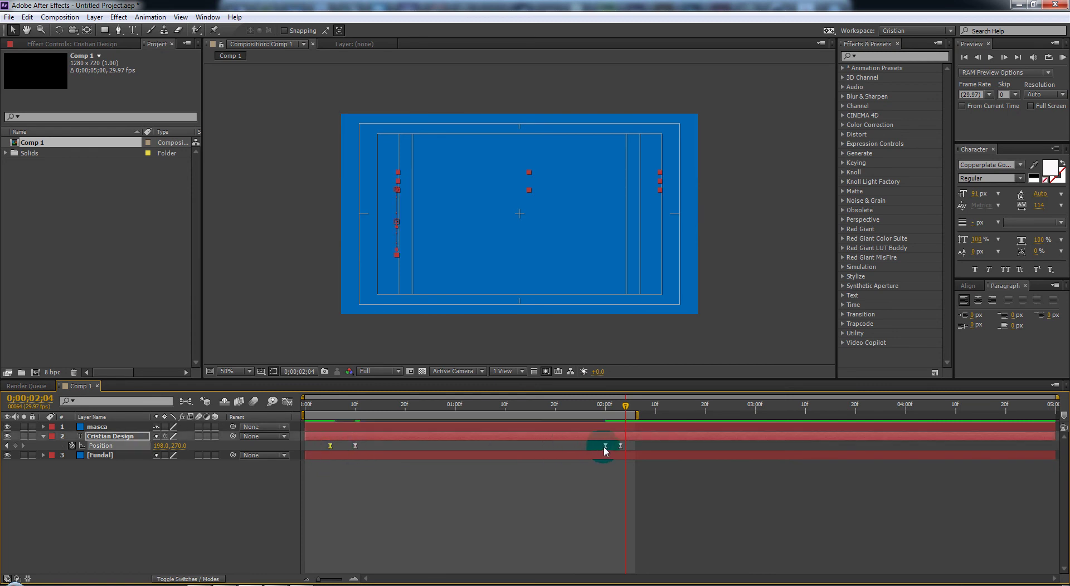
pyautogui.moveTo(605, 447); pyautogui.dragTo(585, 447)
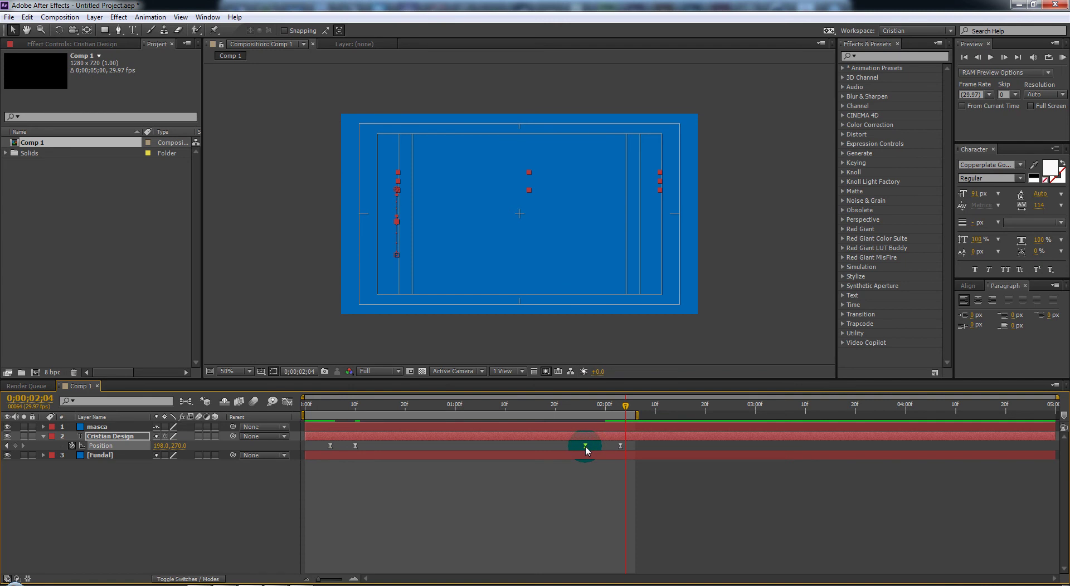
pyautogui.moveTo(330, 446); pyautogui.dragTo(324, 446)
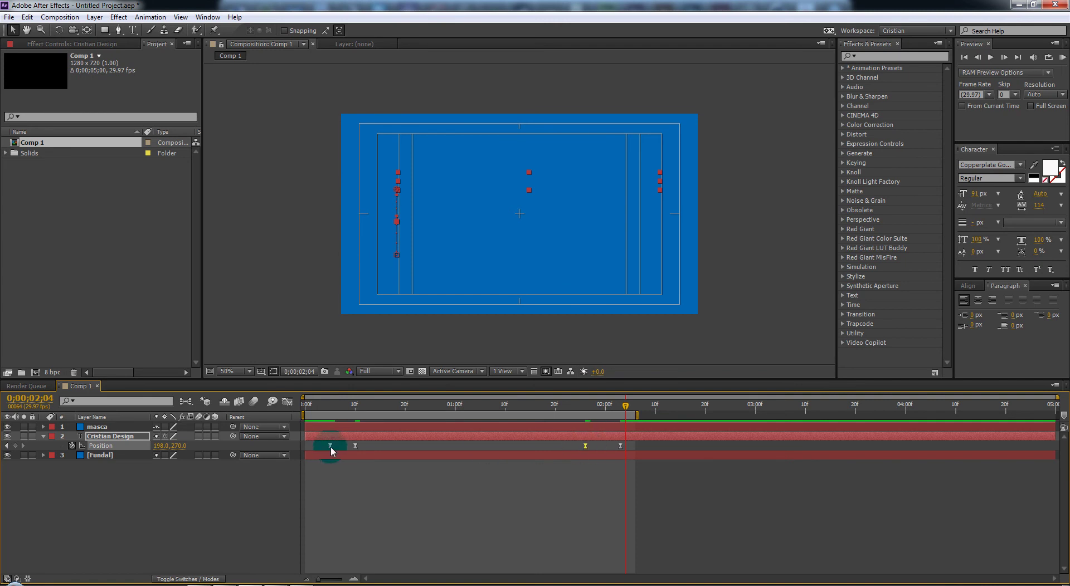
# - RAM Preview the retimed animation and move the playhead to around 1;15
pyautogui.click(1062, 57)
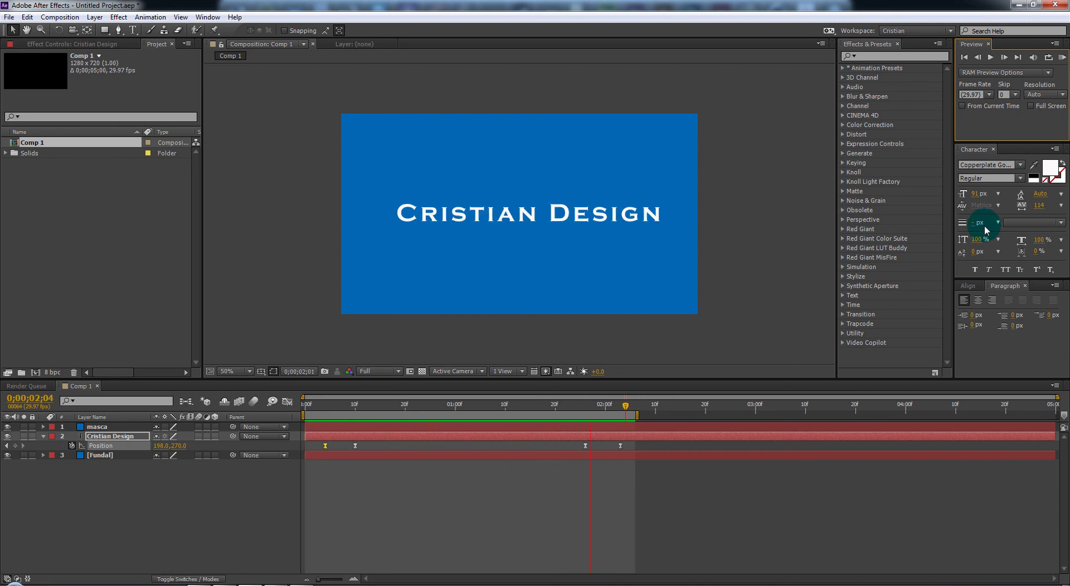
pyautogui.click(1020, 359)
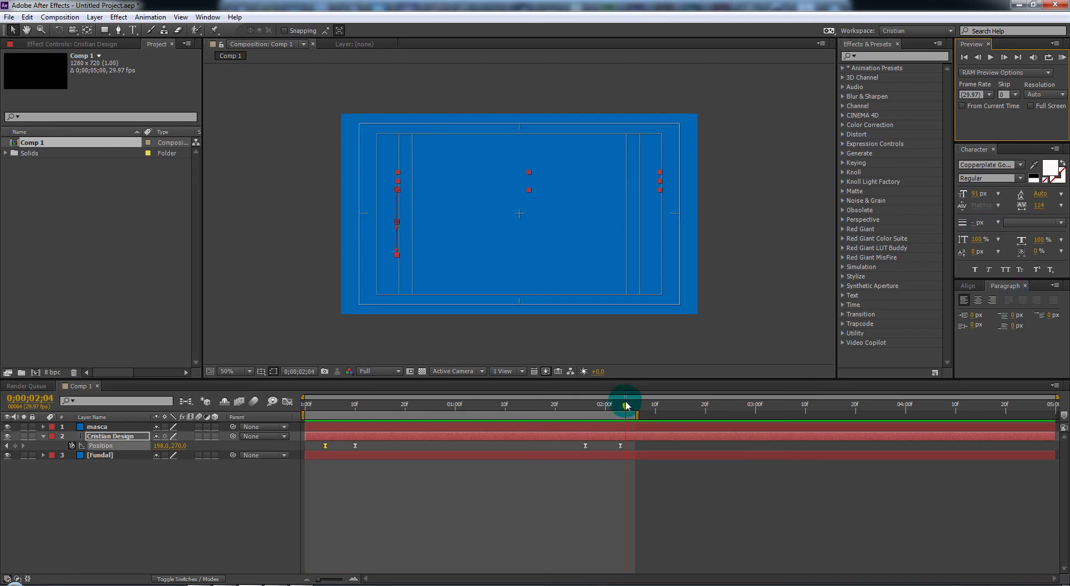
pyautogui.moveTo(625, 412)
pyautogui.mouseDown()
pyautogui.moveTo(513, 413)
pyautogui.moveTo(1050, 412)
pyautogui.mouseUp()
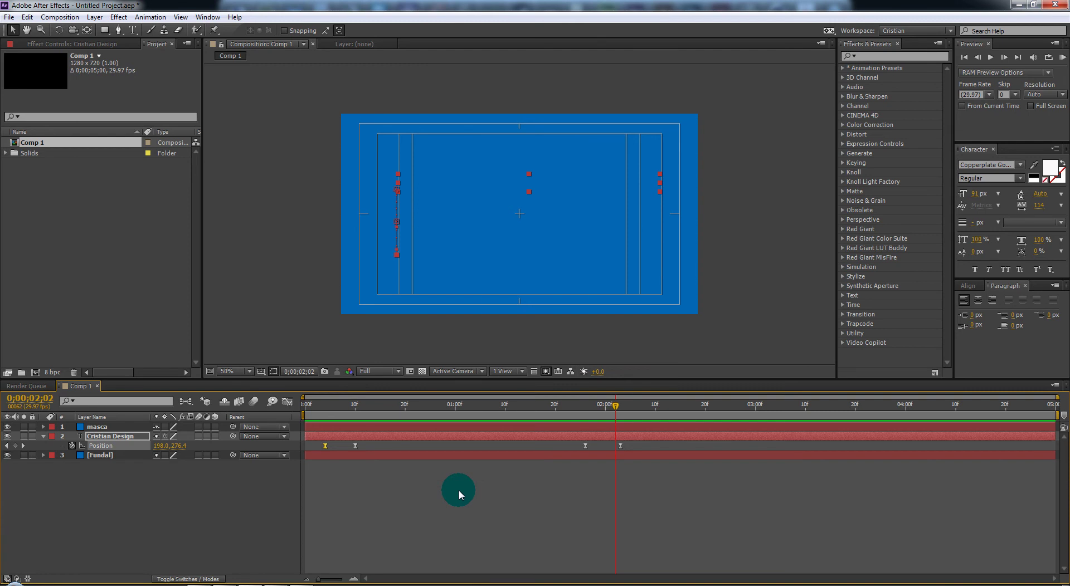
# - Add a new text layer on the canvas reading 'After Effects Tutorials'
pyautogui.click(109, 427)
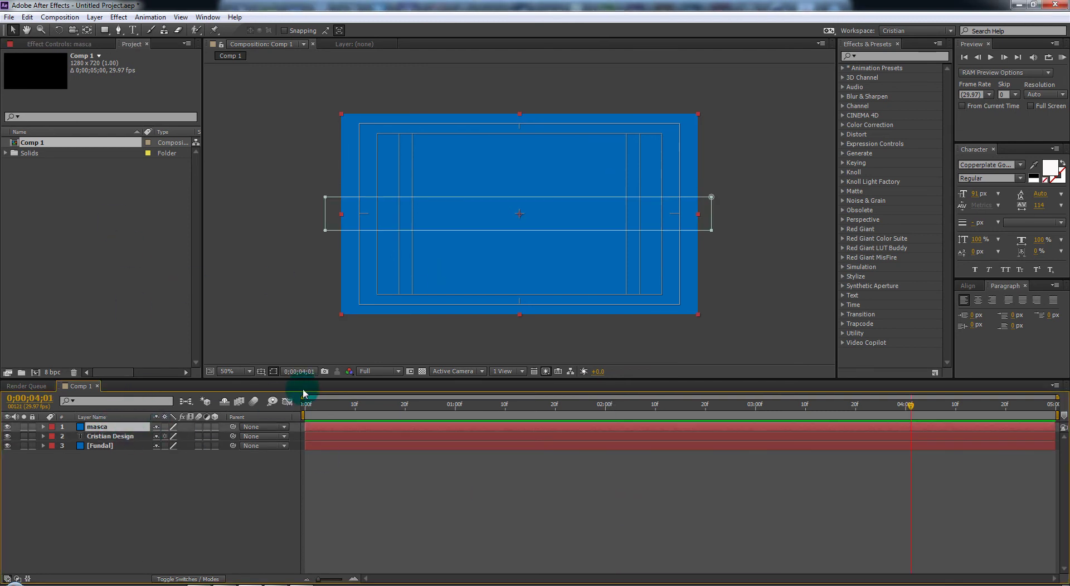
pyautogui.click(133, 29)
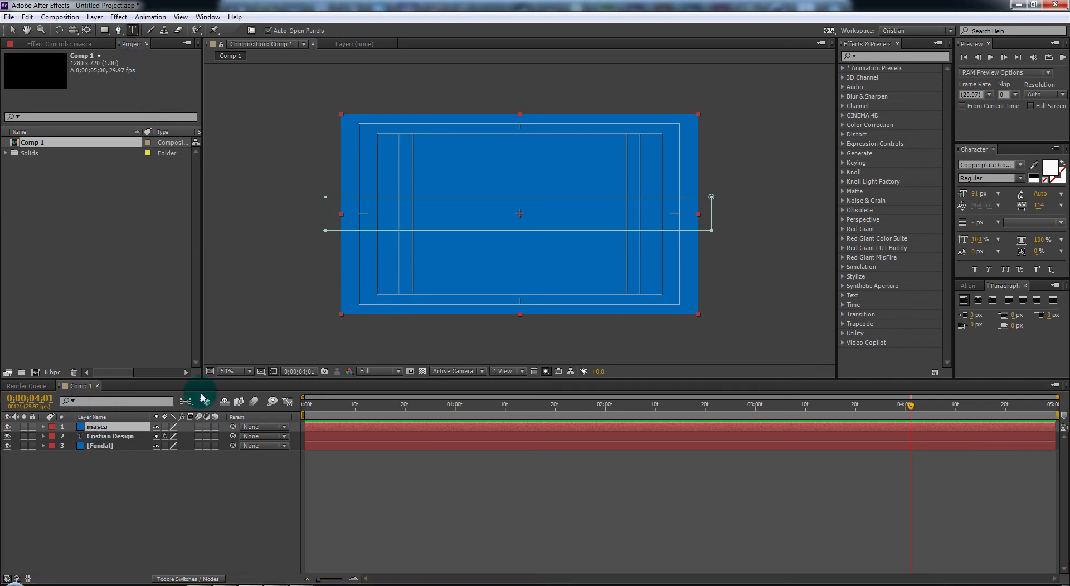
pyautogui.click(383, 256)
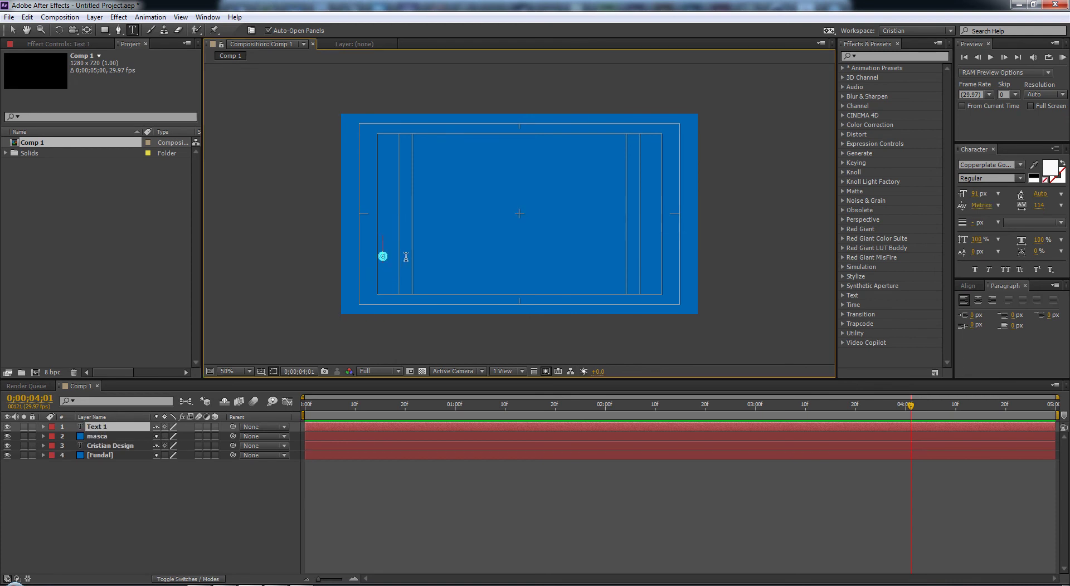
pyautogui.write('Af')
pyautogui.write('ter Effec')
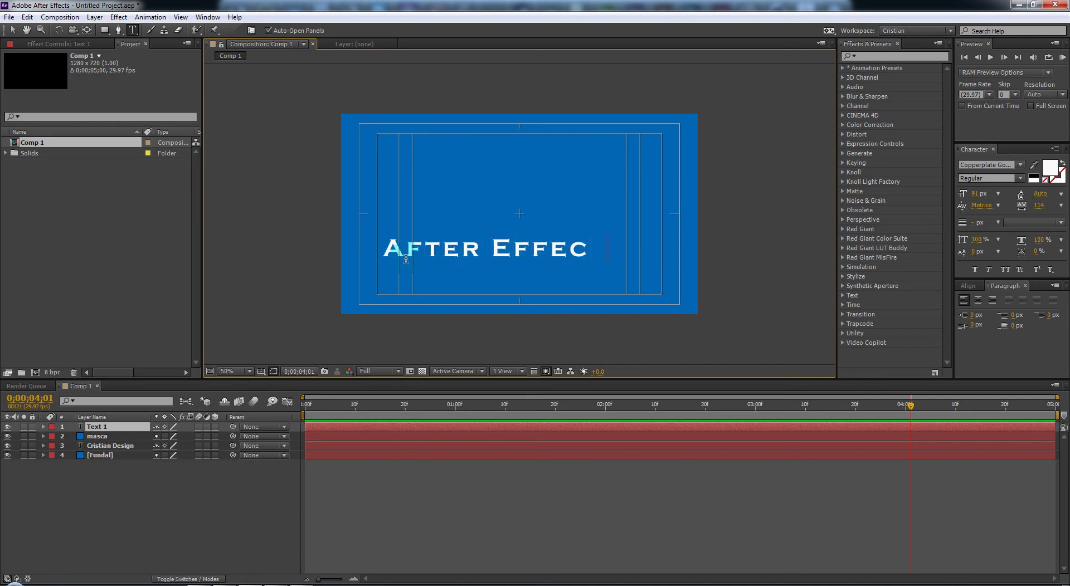
pyautogui.write('ts Tuto')
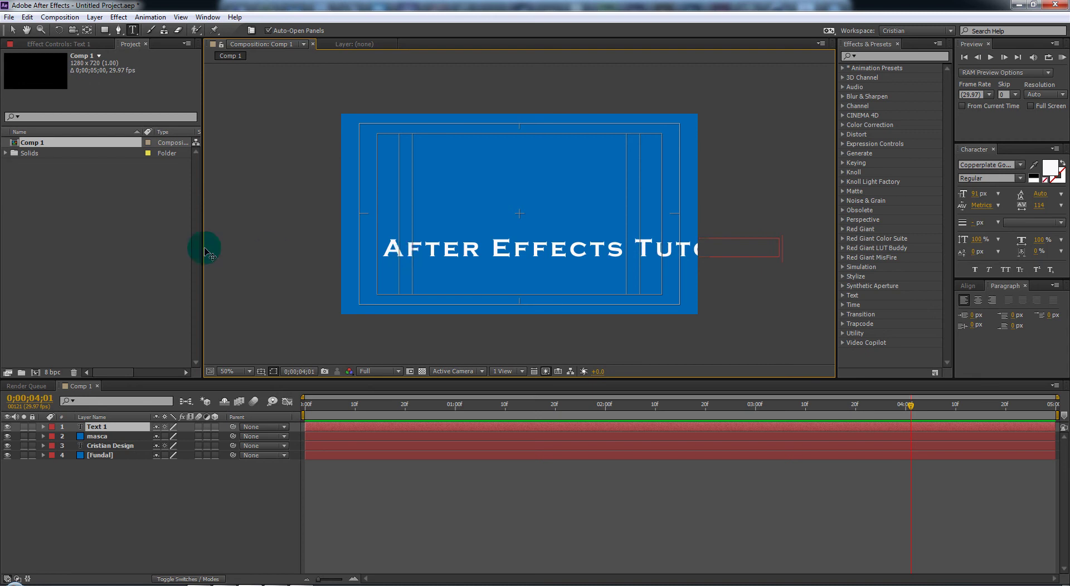
pyautogui.click(114, 427)
# - Scale the After Effects Tutorials text down to 68%
pyautogui.press('s')
pyautogui.moveTo(190, 437); pyautogui.dragTo(167, 435)
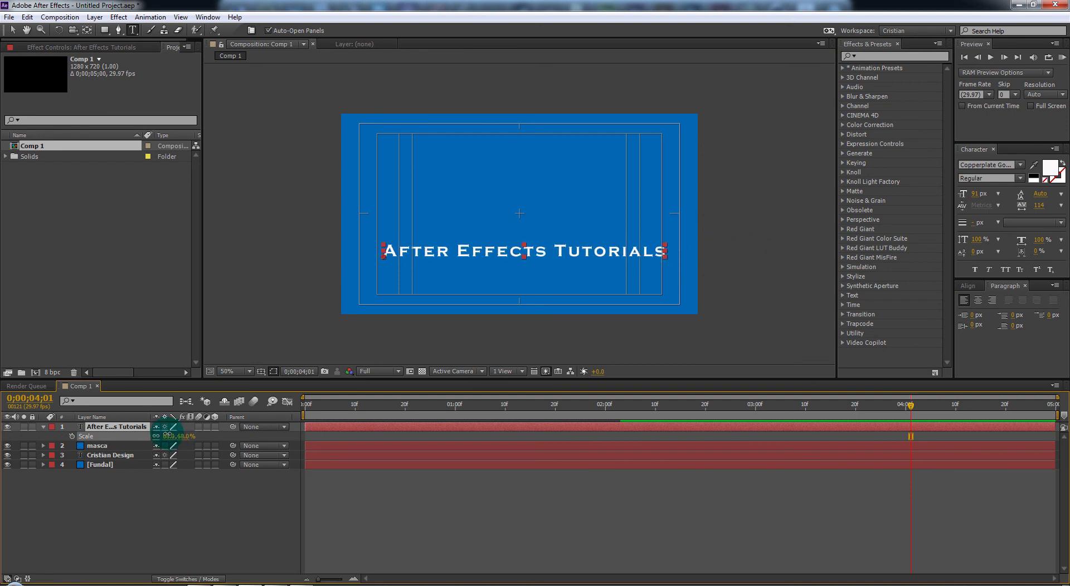
pyautogui.click(117, 427)
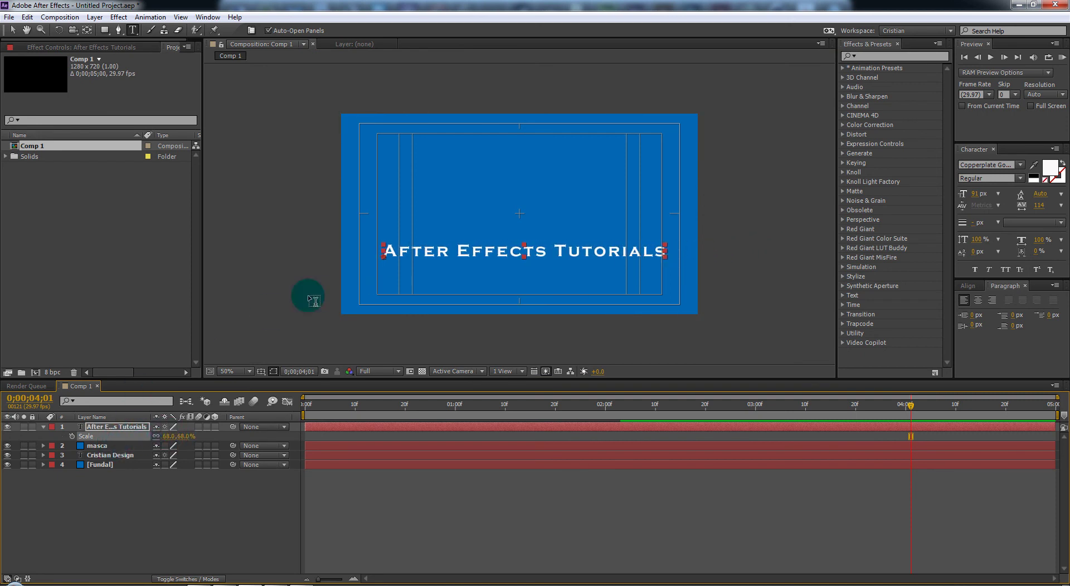
# - Move the After Effects Tutorials text to the centre of the frame
pyautogui.click(12, 30)
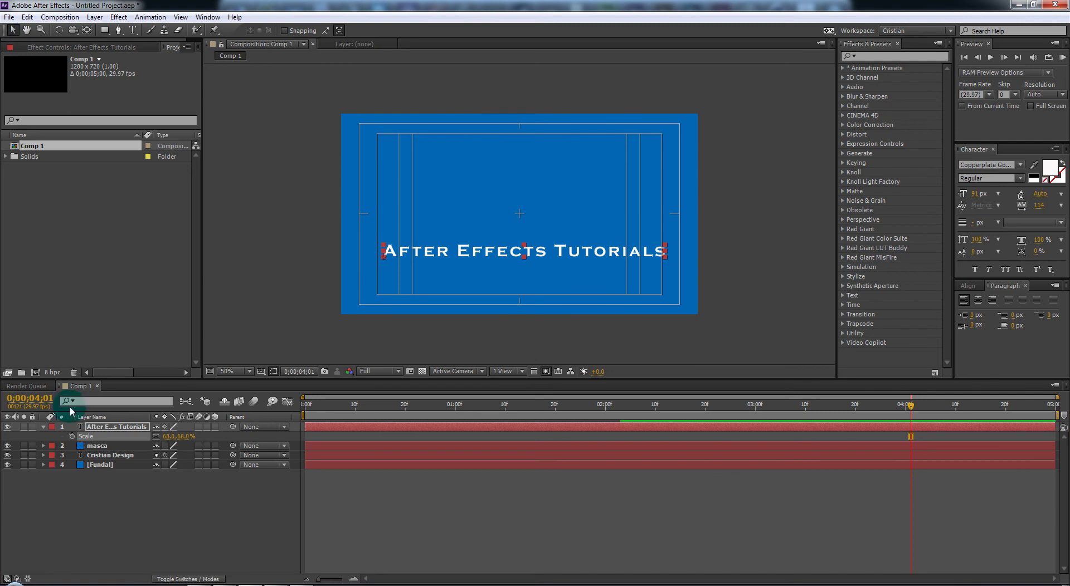
pyautogui.click(433, 299)
pyautogui.moveTo(494, 254); pyautogui.dragTo(487, 216)
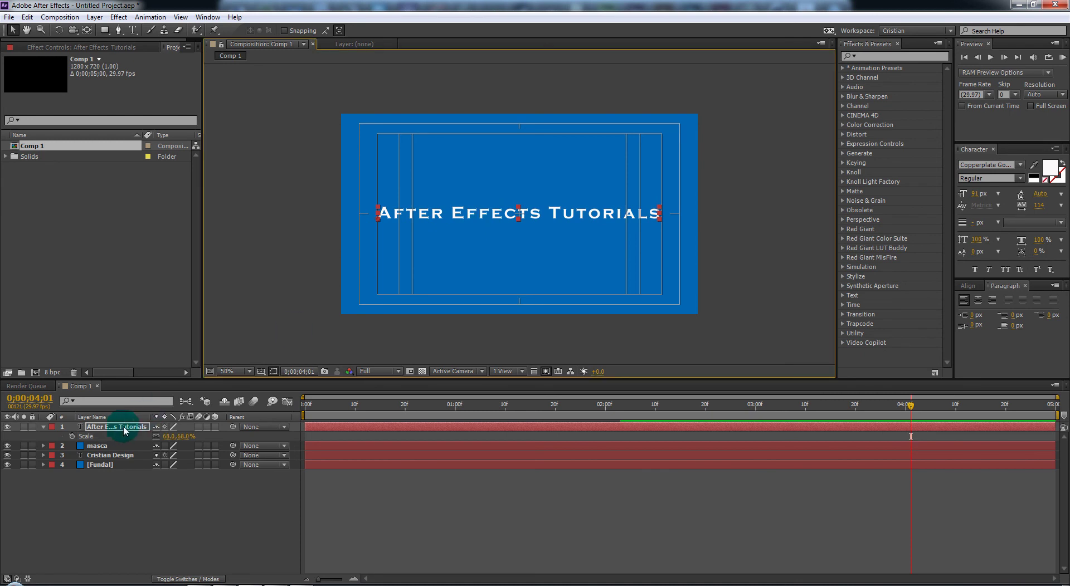
pyautogui.click(43, 426)
# - Place the After Effects Tutorials layer beneath the masca layer
pyautogui.moveTo(110, 427); pyautogui.dragTo(97, 440)
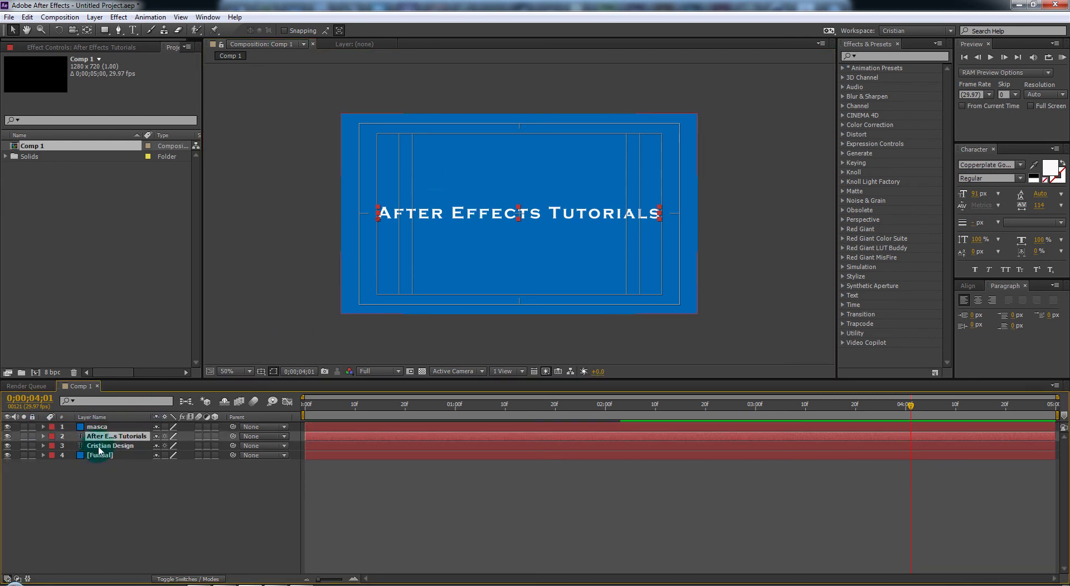
pyautogui.moveTo(498, 216)
pyautogui.mouseDown()
pyautogui.moveTo(497, 241)
pyautogui.moveTo(498, 217)
pyautogui.mouseUp()
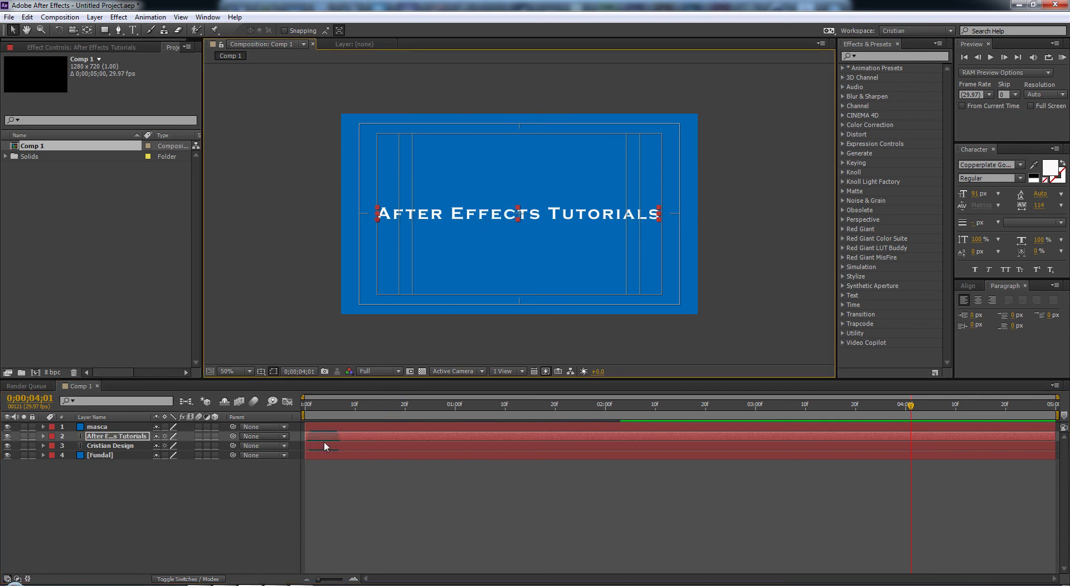
pyautogui.click(632, 443)
pyautogui.moveTo(907, 406)
pyautogui.mouseDown()
pyautogui.moveTo(565, 435)
pyautogui.moveTo(610, 432)
pyautogui.mouseUp()
# - Trim the tutorials layer's in-point to 0;00;02;01
pyautogui.click(306, 439)
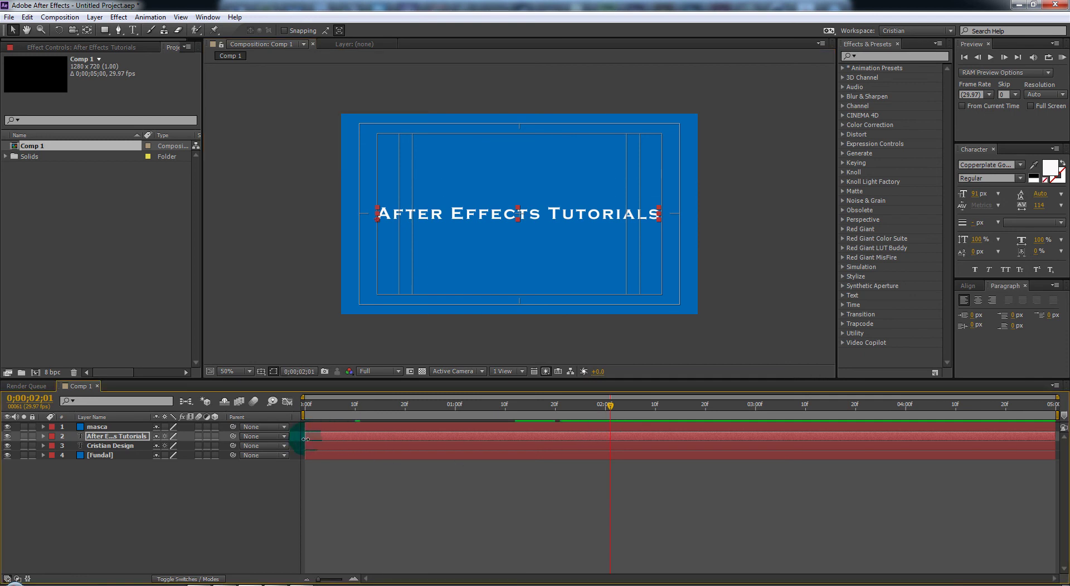
pyautogui.moveTo(306, 438); pyautogui.dragTo(607, 436)
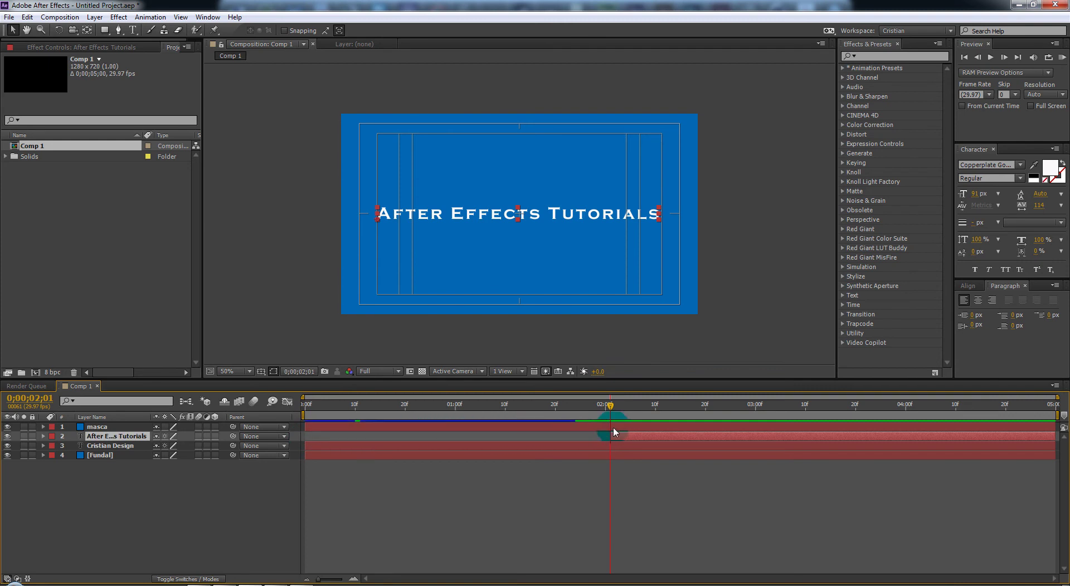
pyautogui.click(610, 410)
pyautogui.moveTo(610, 411)
pyautogui.mouseDown()
pyautogui.moveTo(435, 412)
pyautogui.moveTo(610, 413)
pyautogui.mouseUp()
pyautogui.click(417, 476)
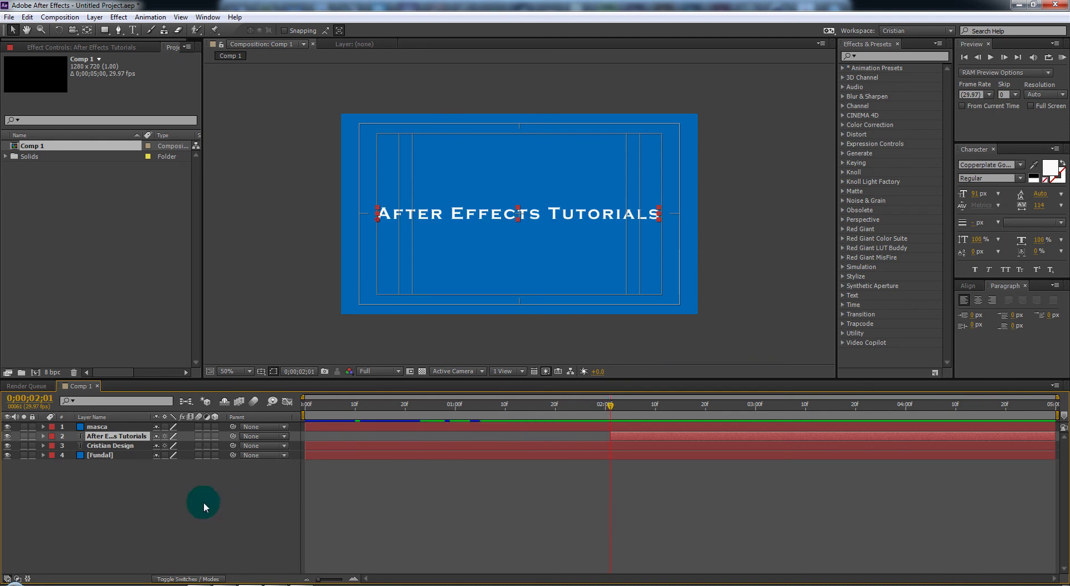
pyautogui.click(46, 440)
# - Add a Position animator to the tutorials title with offset 0.0, 138.0, hiding the text below
pyautogui.click(43, 437)
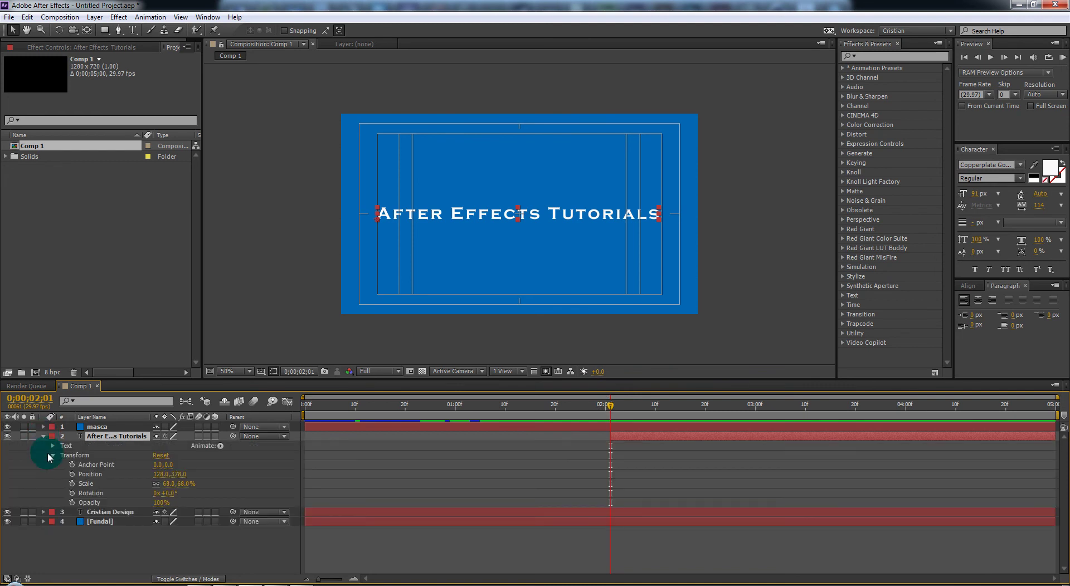
pyautogui.click(215, 447)
pyautogui.click(222, 446)
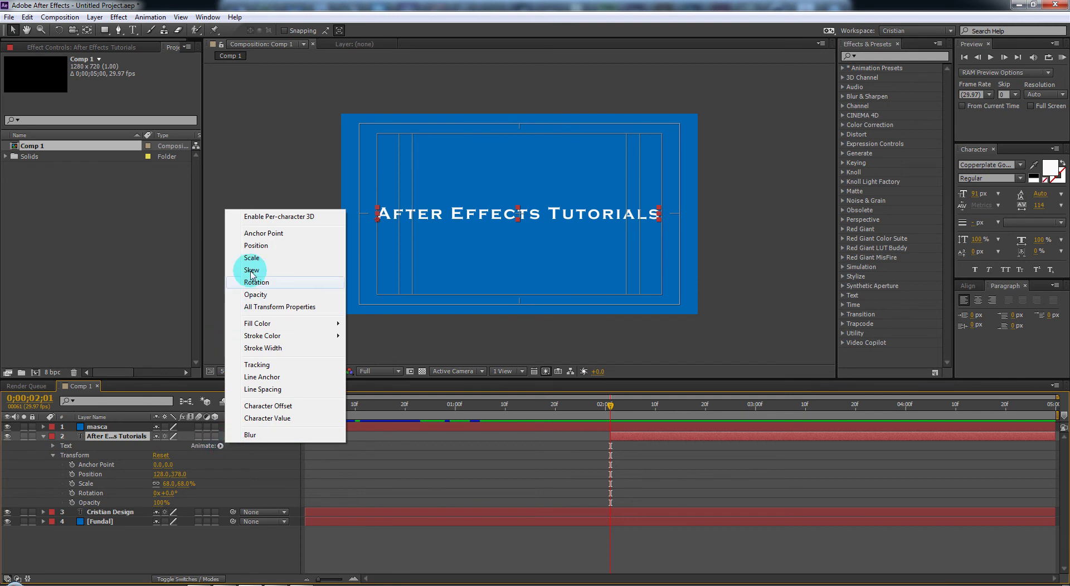
pyautogui.click(256, 246)
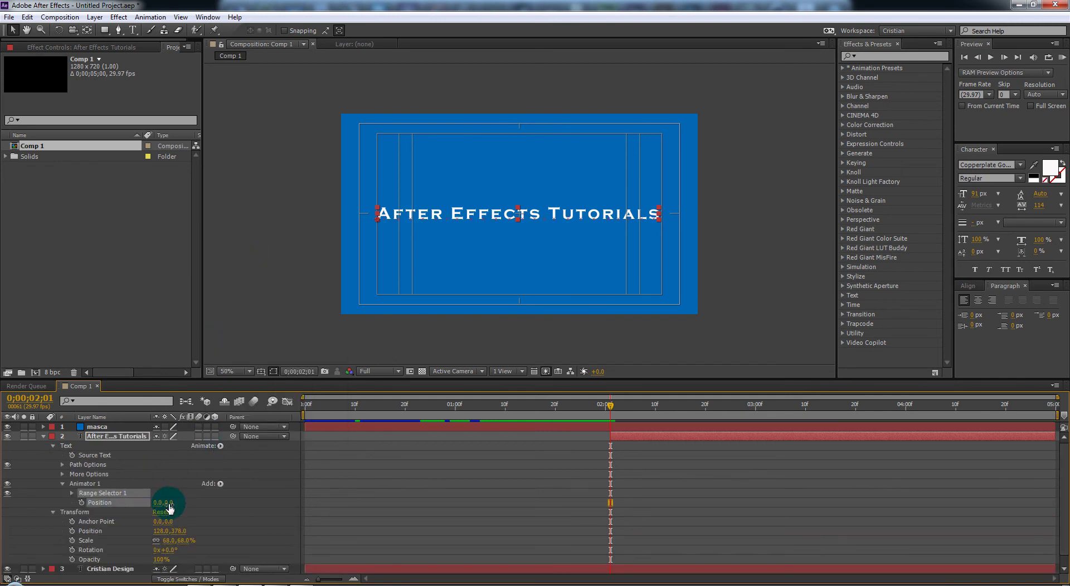
pyautogui.moveTo(170, 502); pyautogui.dragTo(247, 503)
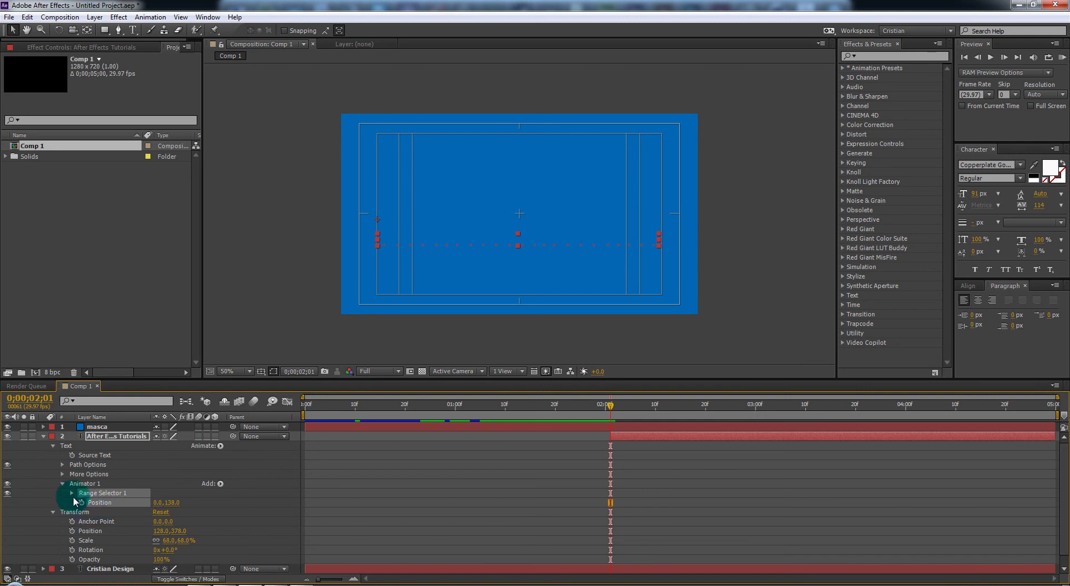
pyautogui.click(72, 494)
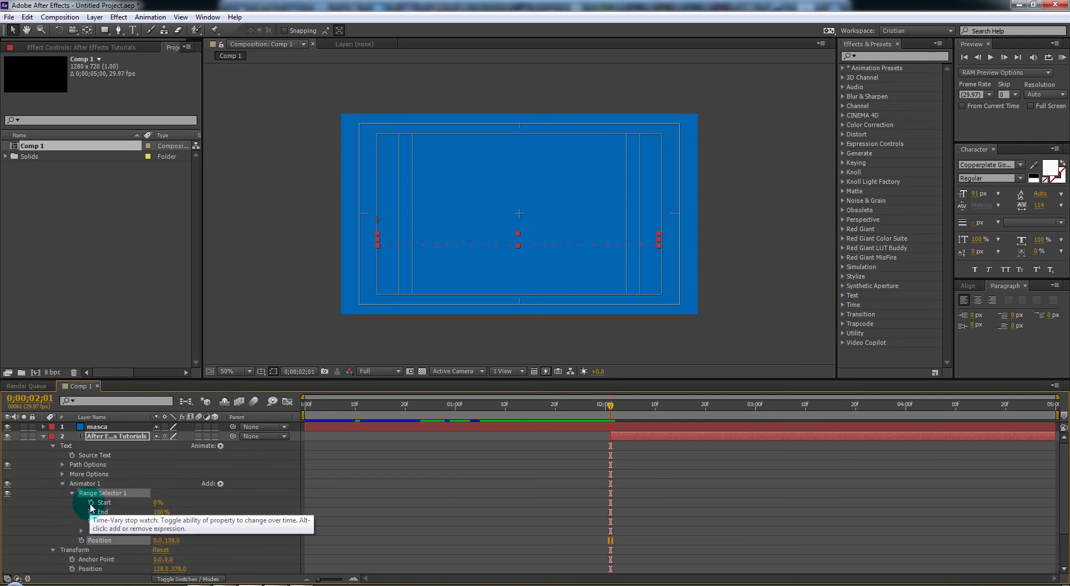
# - Keyframe Range Selector 1 Start and set Advanced Based On to Words and Units to Index
pyautogui.click(91, 504)
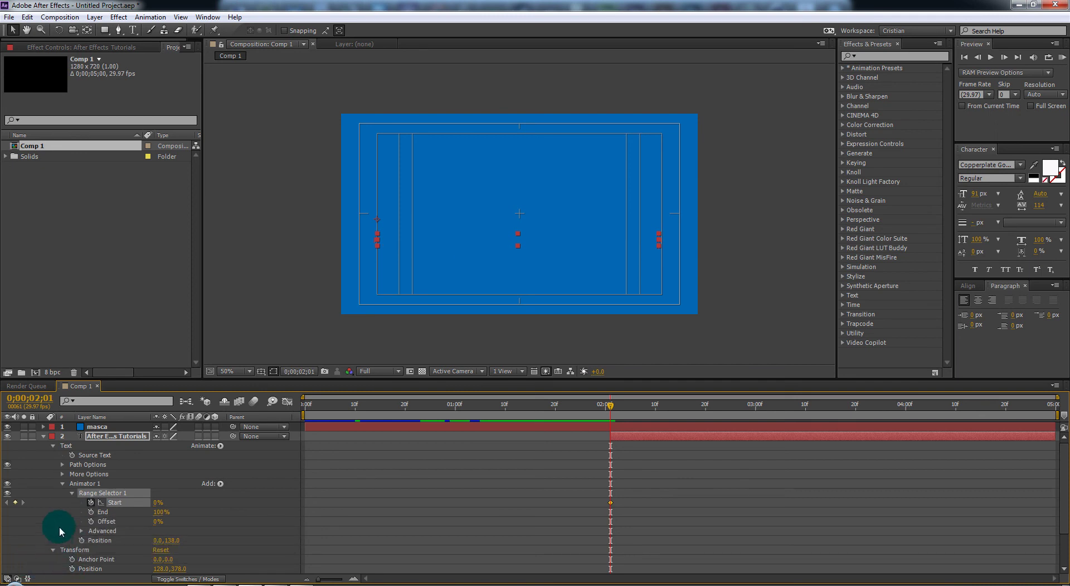
pyautogui.click(81, 531)
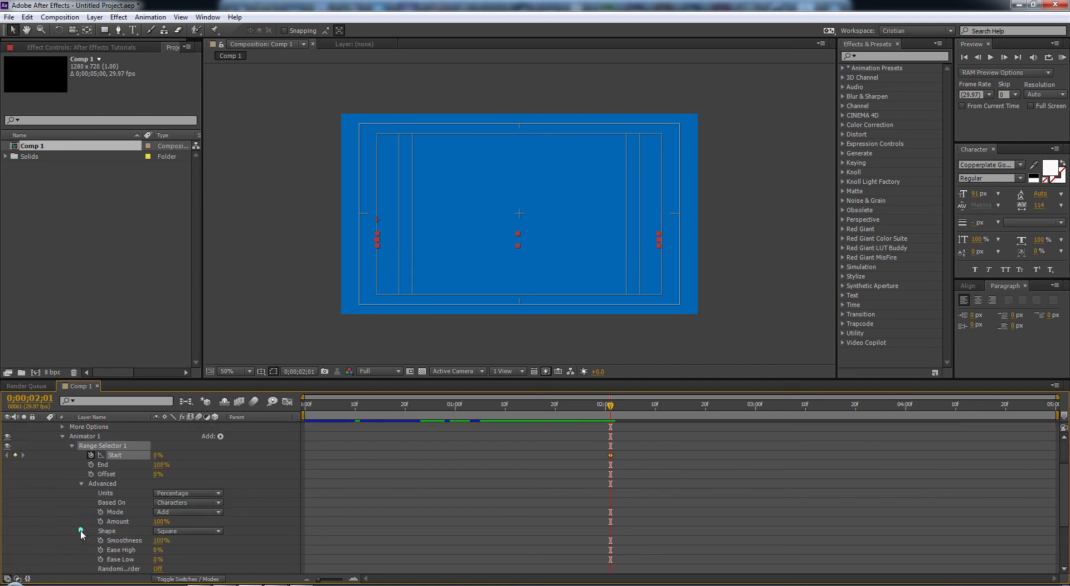
pyautogui.click(218, 504)
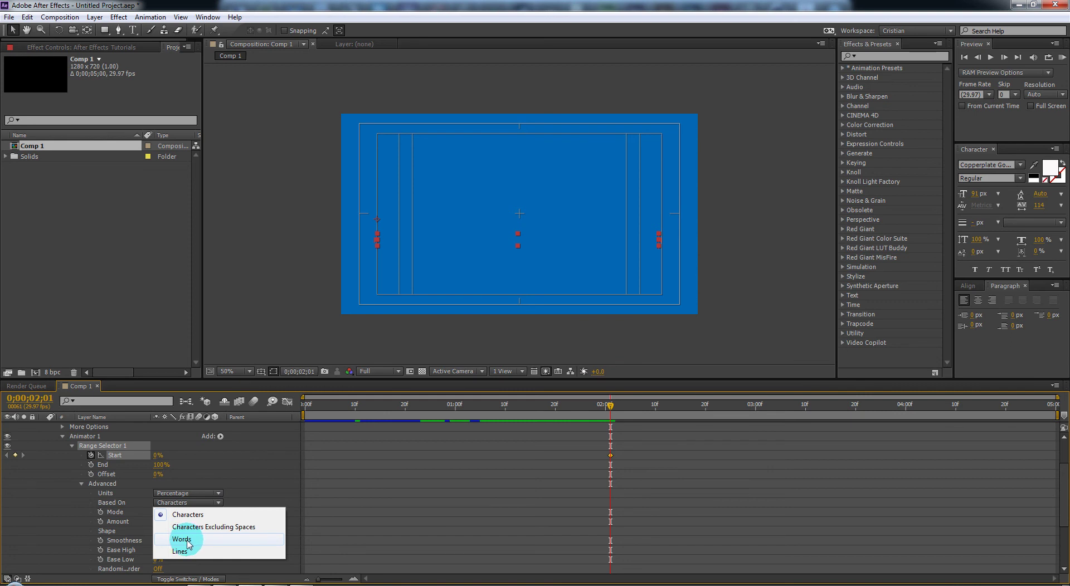
pyautogui.click(188, 544)
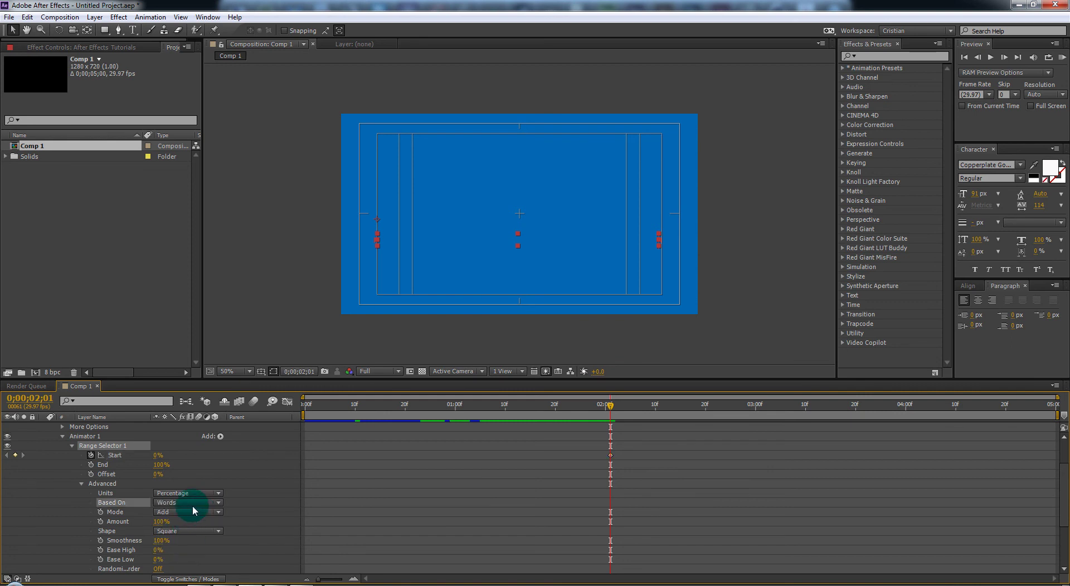
pyautogui.click(219, 494)
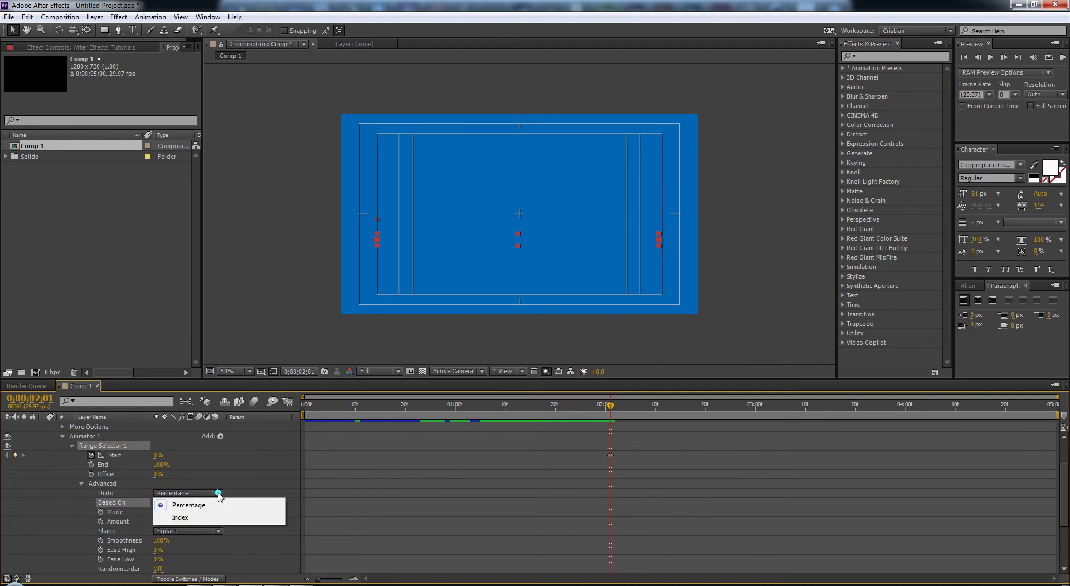
pyautogui.click(188, 518)
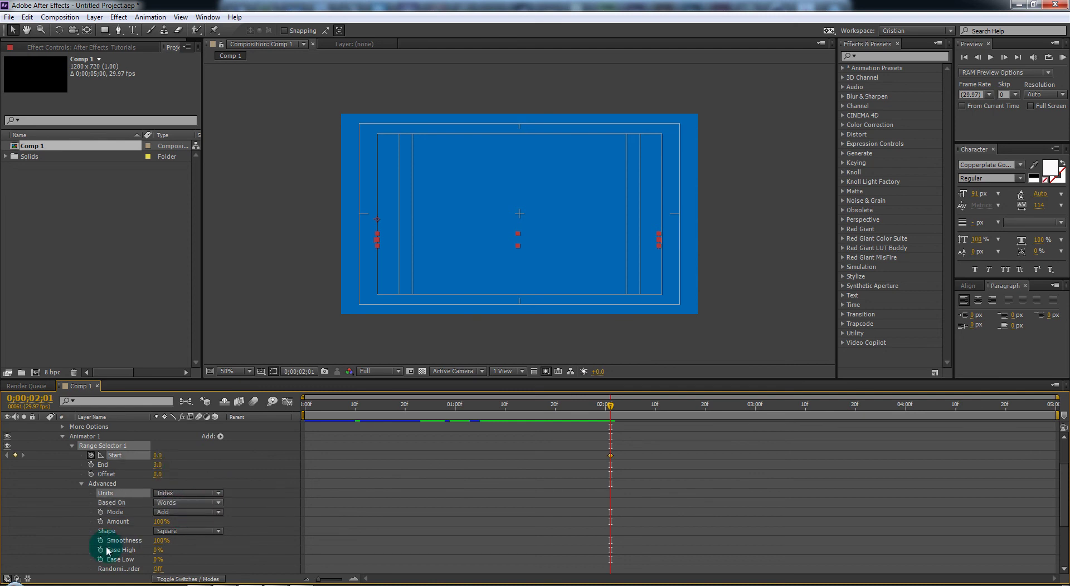
pyautogui.moveTo(611, 405)
pyautogui.mouseDown()
pyautogui.moveTo(741, 419)
pyautogui.moveTo(905, 411)
pyautogui.mouseUp()
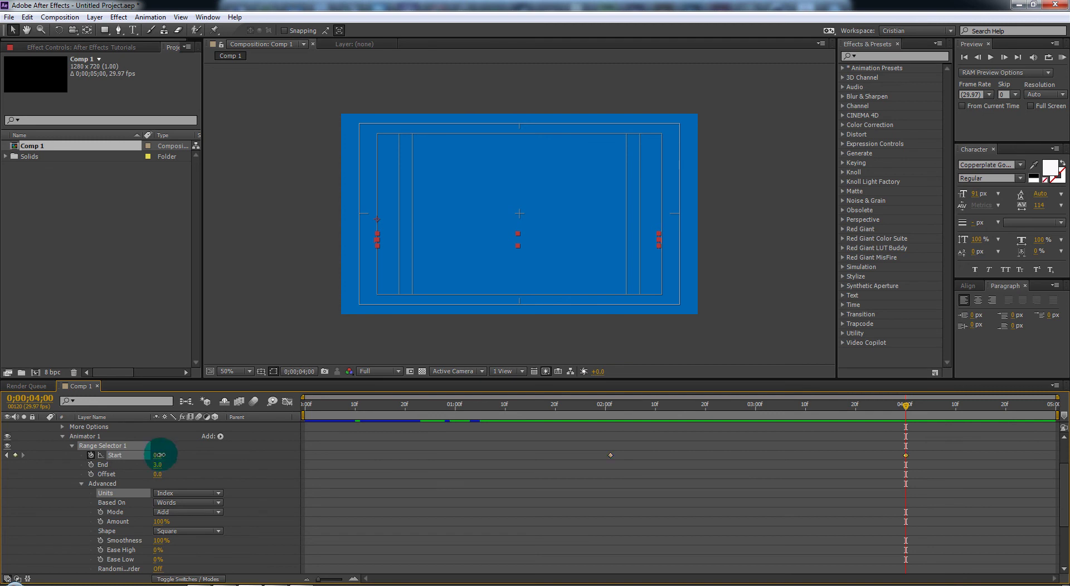
# - Set Range Selector Start to 4 at 0;00;04;00
pyautogui.moveTo(159, 459); pyautogui.dragTo(160, 456)
pyautogui.moveTo(903, 411)
pyautogui.mouseDown()
pyautogui.moveTo(638, 424)
pyautogui.moveTo(770, 415)
pyautogui.mouseUp()
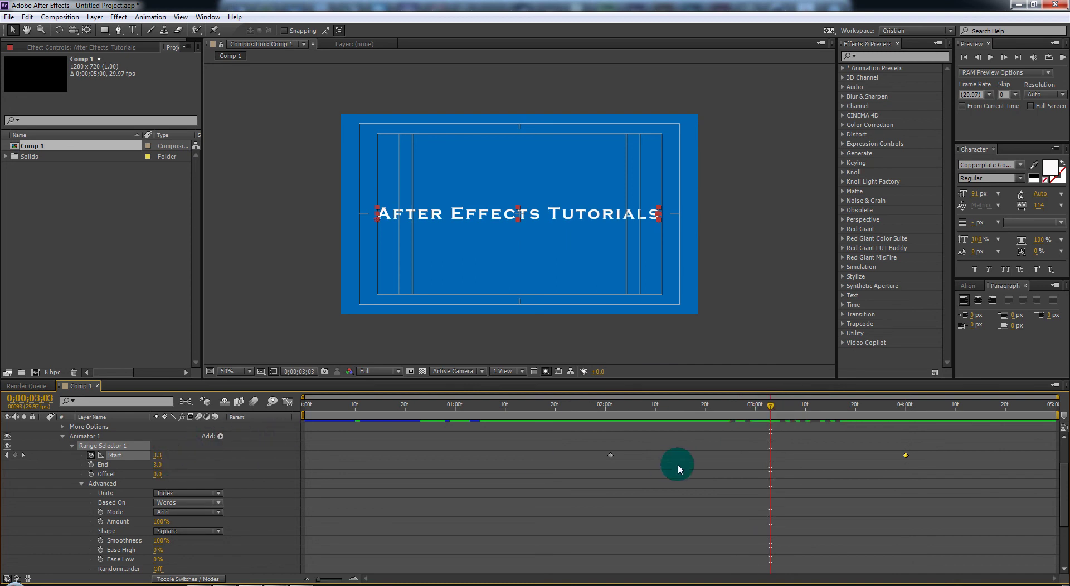
pyautogui.moveTo(770, 415); pyautogui.dragTo(909, 416)
pyautogui.click(159, 455)
pyautogui.write('4')
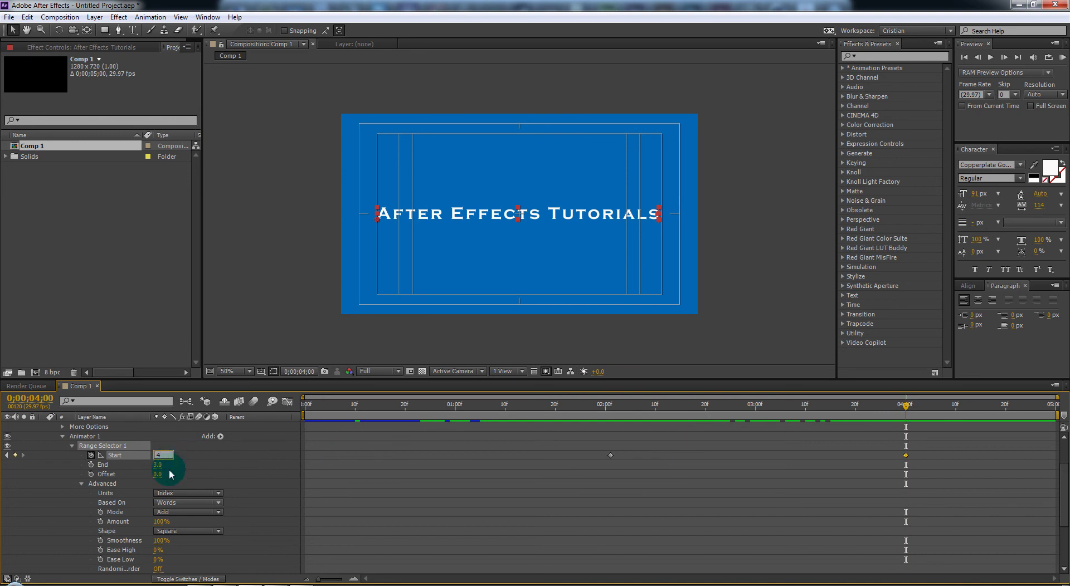
pyautogui.click(170, 474)
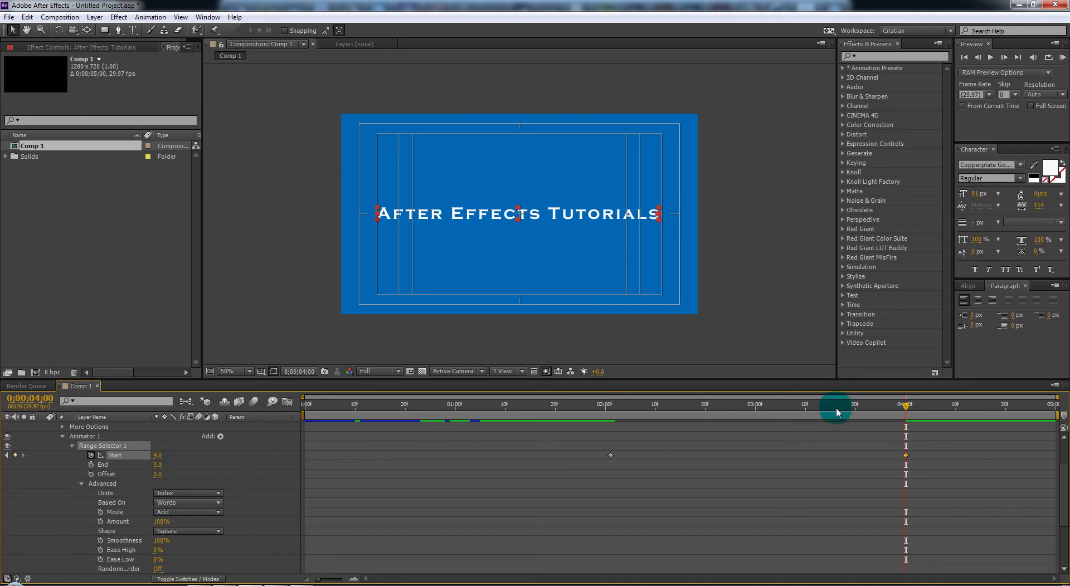
# - Scrub to check the word-by-word reveal, collapse the layer, and RAM Preview it
pyautogui.moveTo(905, 399)
pyautogui.mouseDown()
pyautogui.moveTo(734, 419)
pyautogui.moveTo(607, 415)
pyautogui.mouseUp()
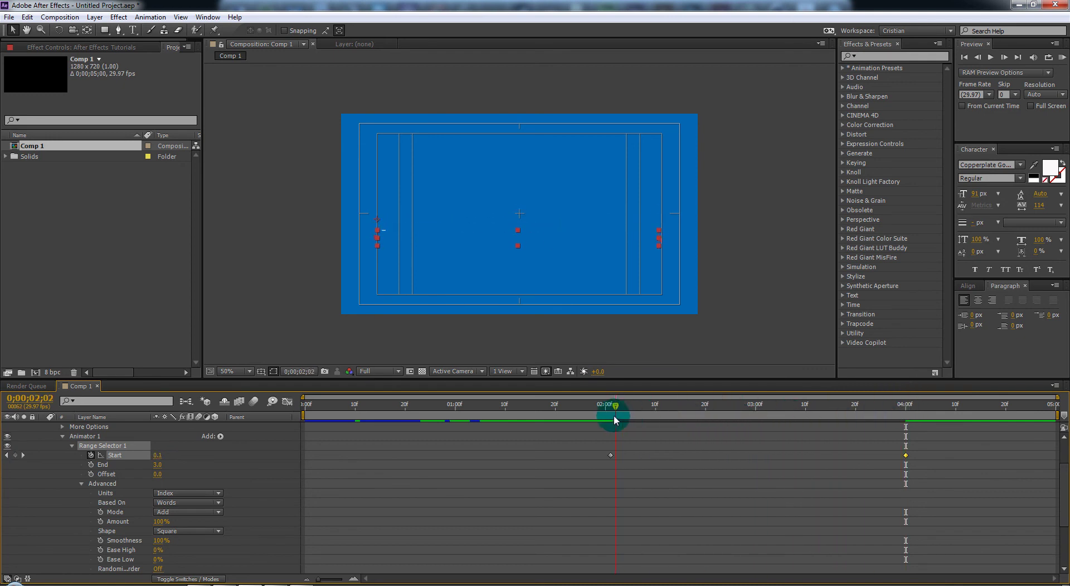
pyautogui.moveTo(608, 420); pyautogui.dragTo(856, 399)
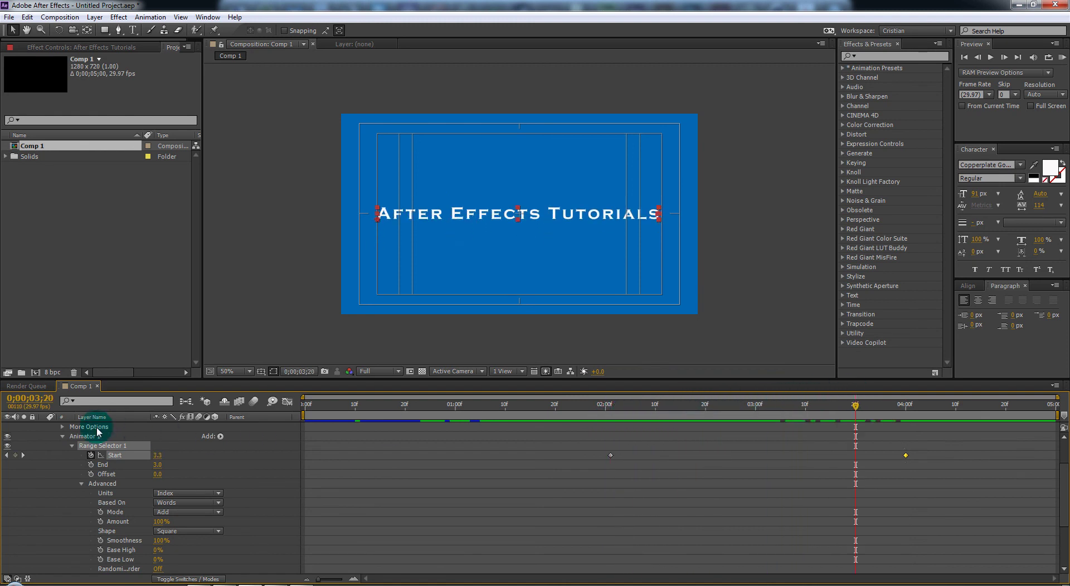
pyautogui.scroll(3, 84, 434)
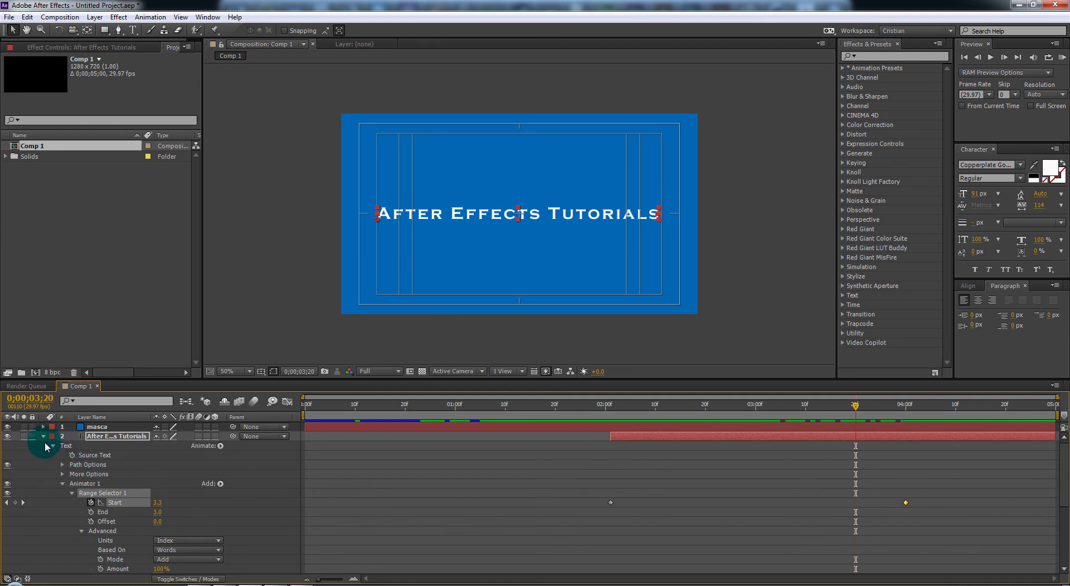
pyautogui.click(44, 437)
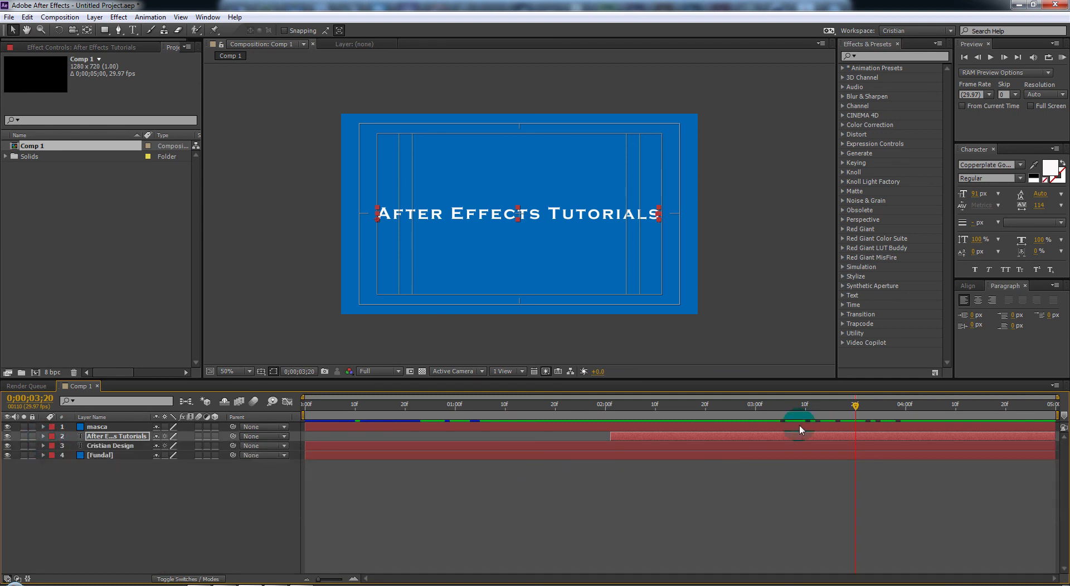
pyautogui.click(1061, 57)
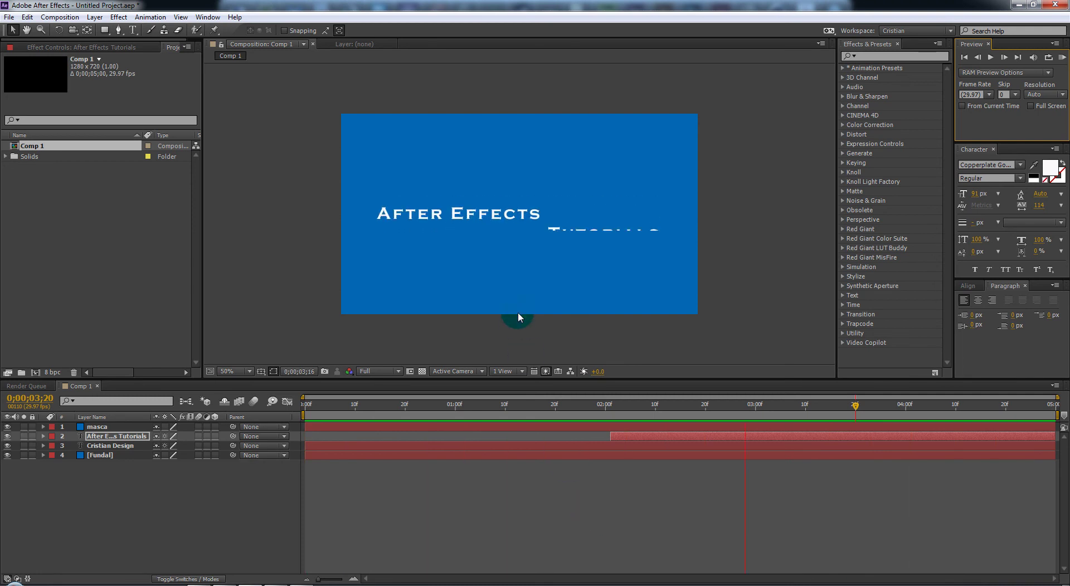
# - Move the final Range Selector Start keyframe earlier to 0;00;03;20
pyautogui.click(105, 437)
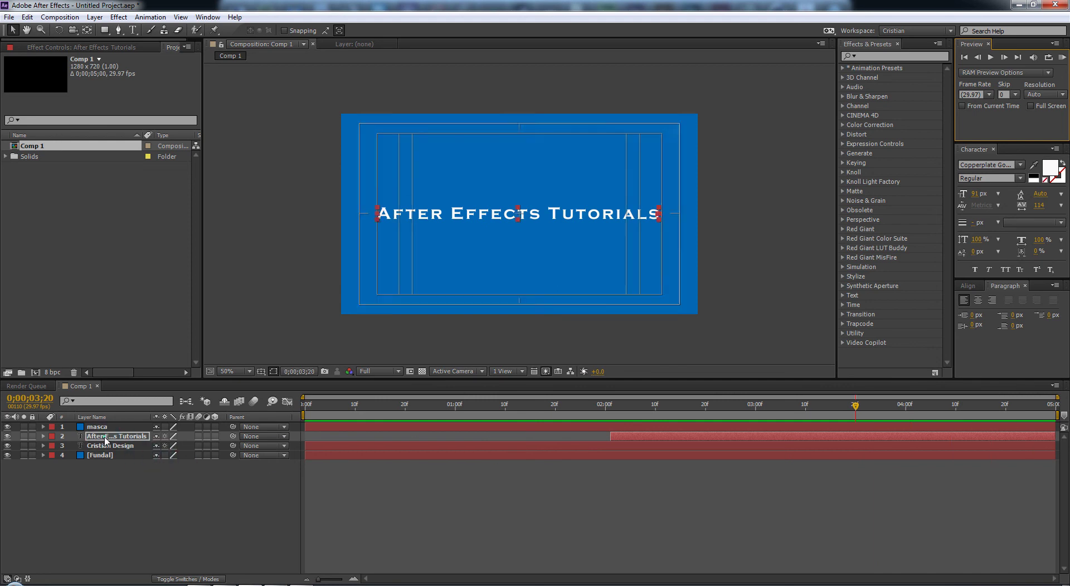
pyautogui.click(114, 503)
pyautogui.click(117, 437)
pyautogui.press('u')
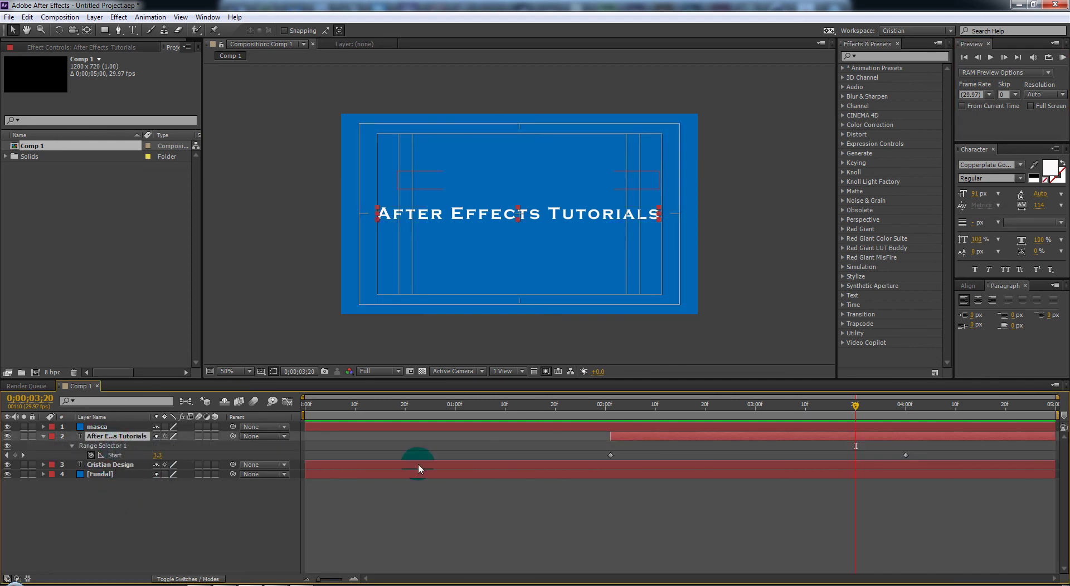
pyautogui.click(906, 456)
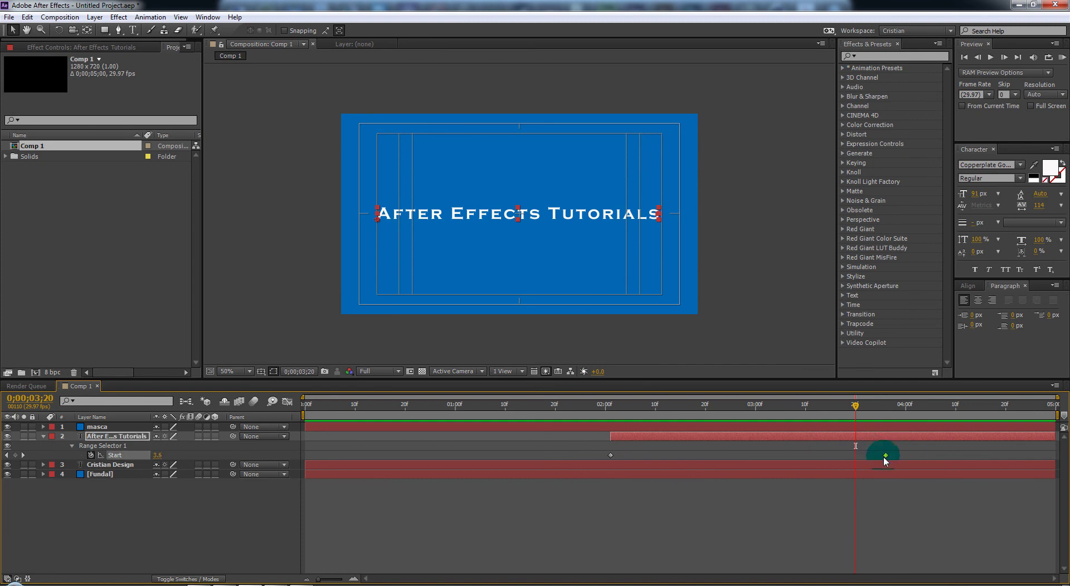
pyautogui.moveTo(872, 458); pyautogui.dragTo(861, 459)
# - Apply Easy Ease to both Start keyframes and RAM Preview the result
pyautogui.click(597, 459)
pyautogui.moveTo(600, 451); pyautogui.dragTo(864, 456)
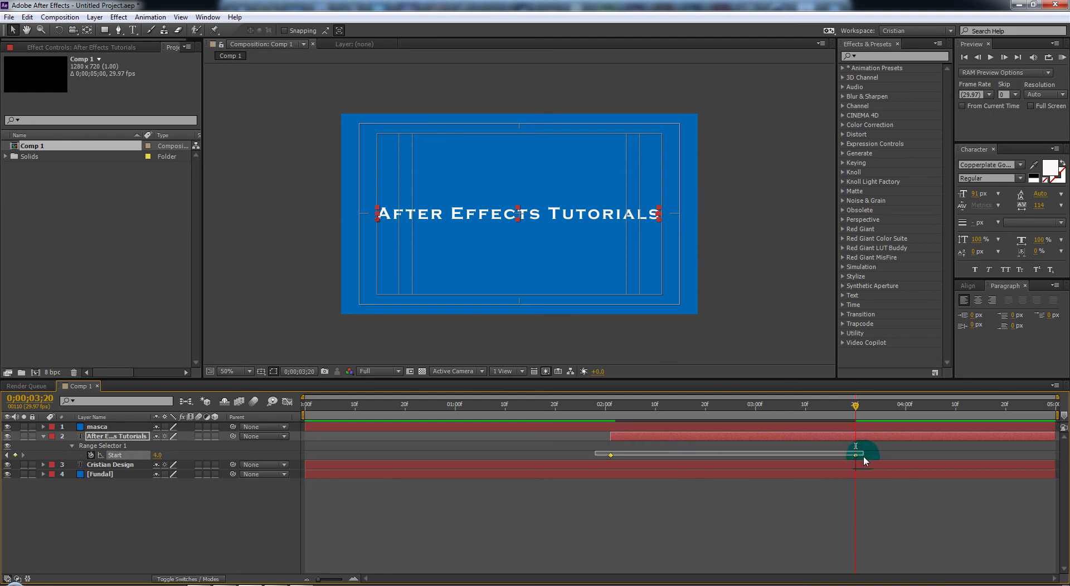
pyautogui.rightClick(856, 455)
pyautogui.moveTo(852, 445)
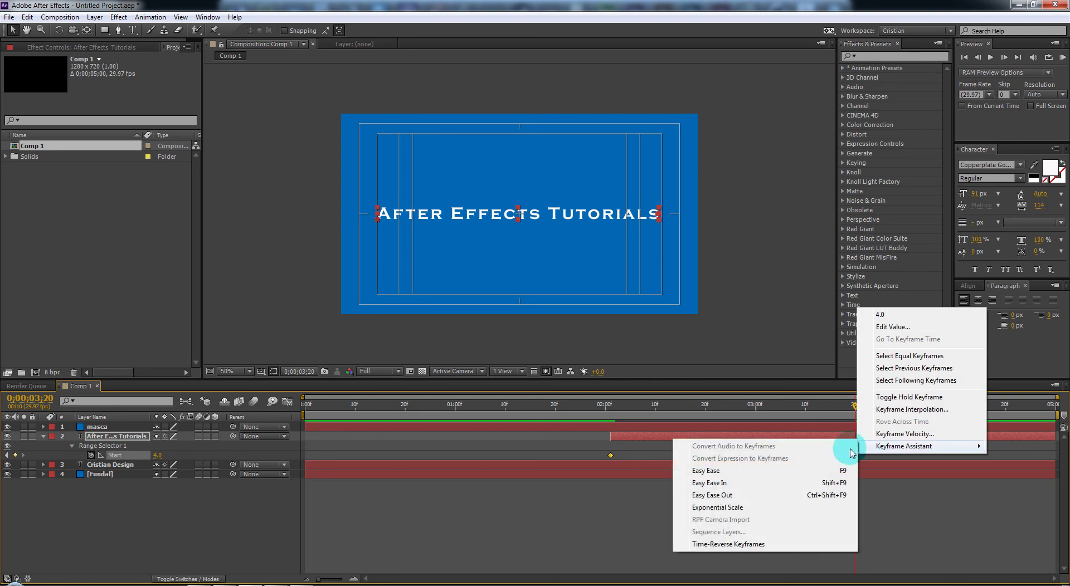
pyautogui.click(763, 473)
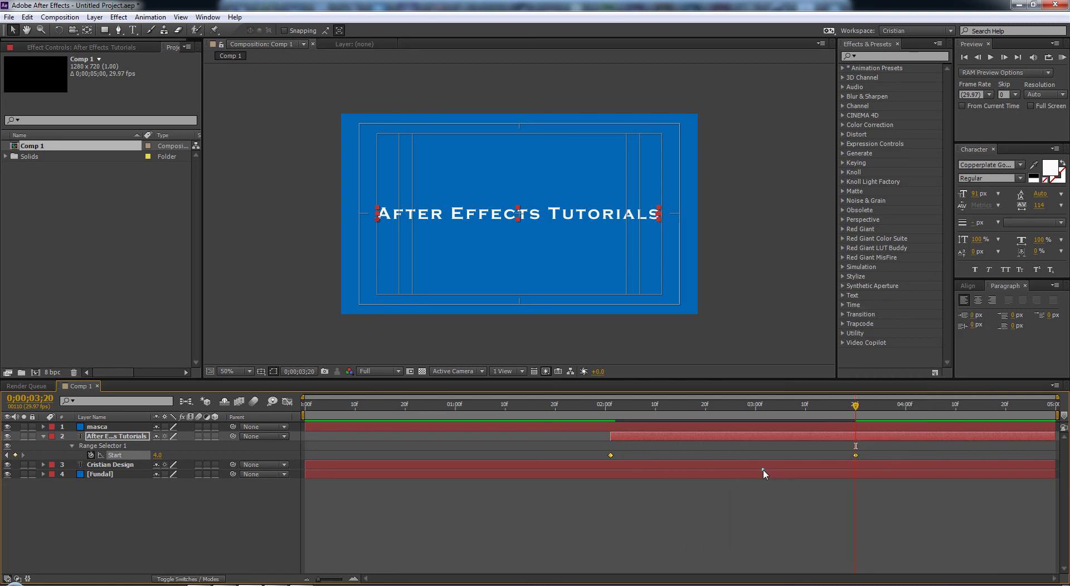
pyautogui.click(1061, 59)
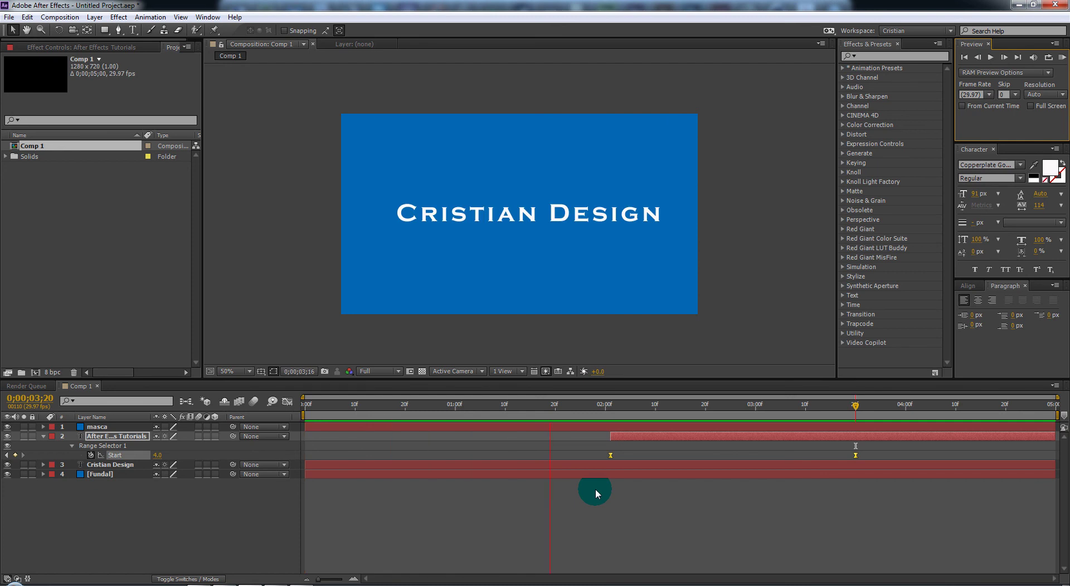
pyautogui.click(1020, 359)
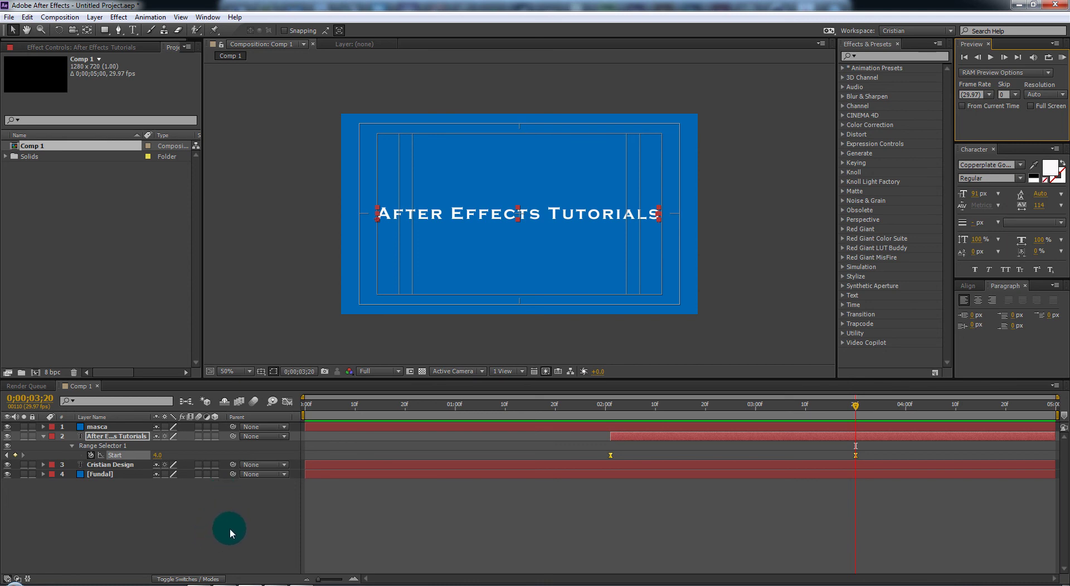
# - Import Pop up.mp3 from the desktop into the Project panel and add it to the composition
pyautogui.click(1034, 6)
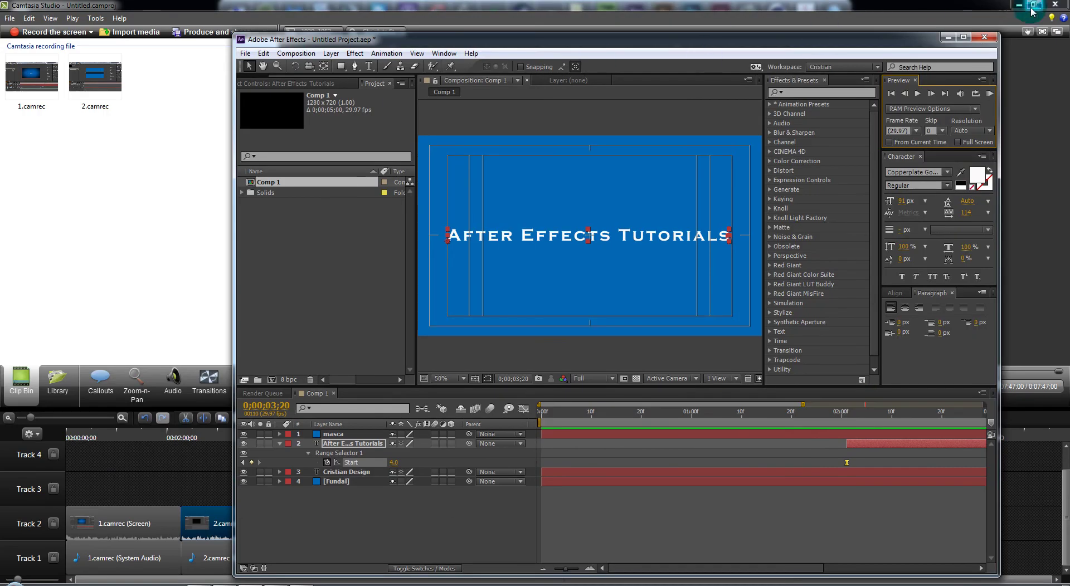
pyautogui.click(1019, 5)
pyautogui.moveTo(20, 160); pyautogui.dragTo(310, 265)
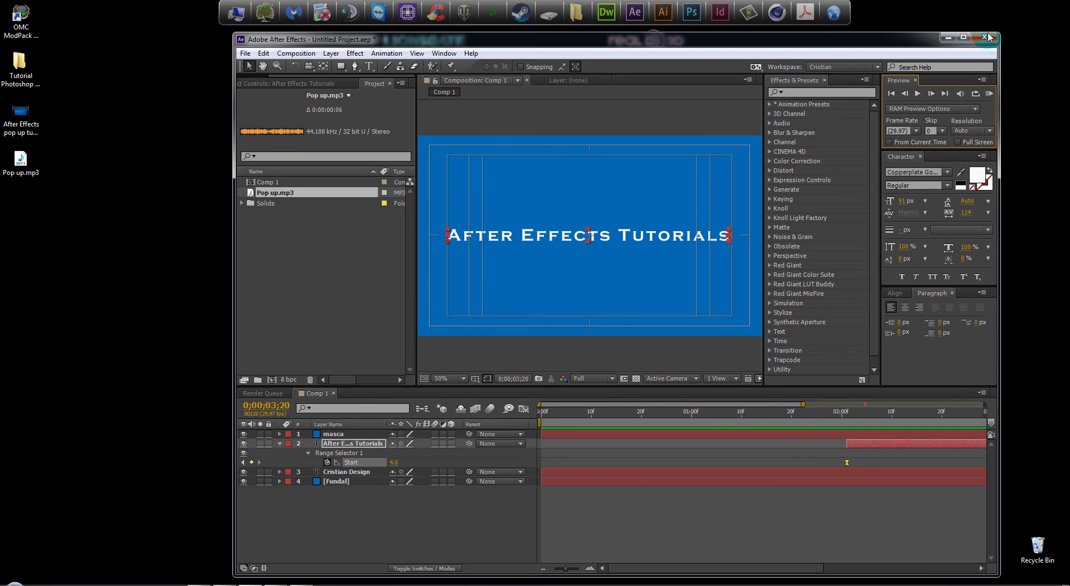
pyautogui.click(962, 36)
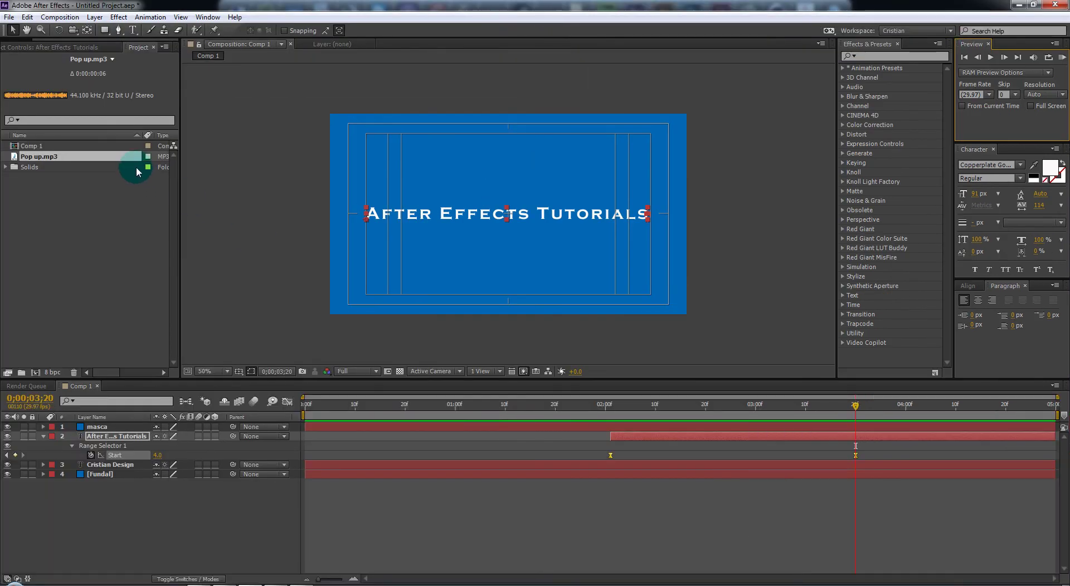
pyautogui.moveTo(33, 156); pyautogui.dragTo(54, 489)
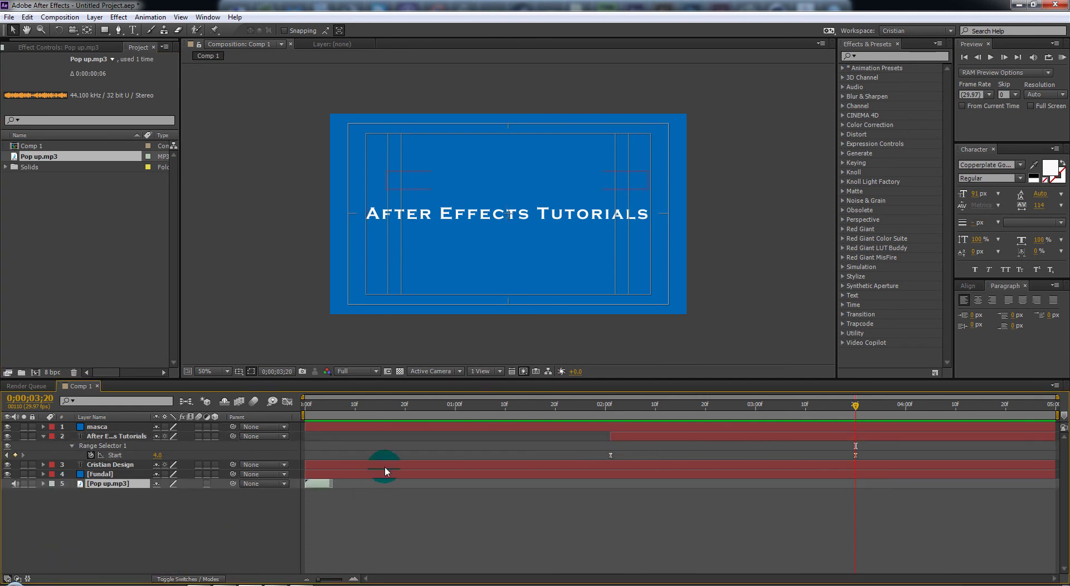
# - Nudge the first pop sound later and place a duplicate near 2;00, guided by Cristian Design's keyframes
pyautogui.click(123, 465)
pyautogui.press('p')
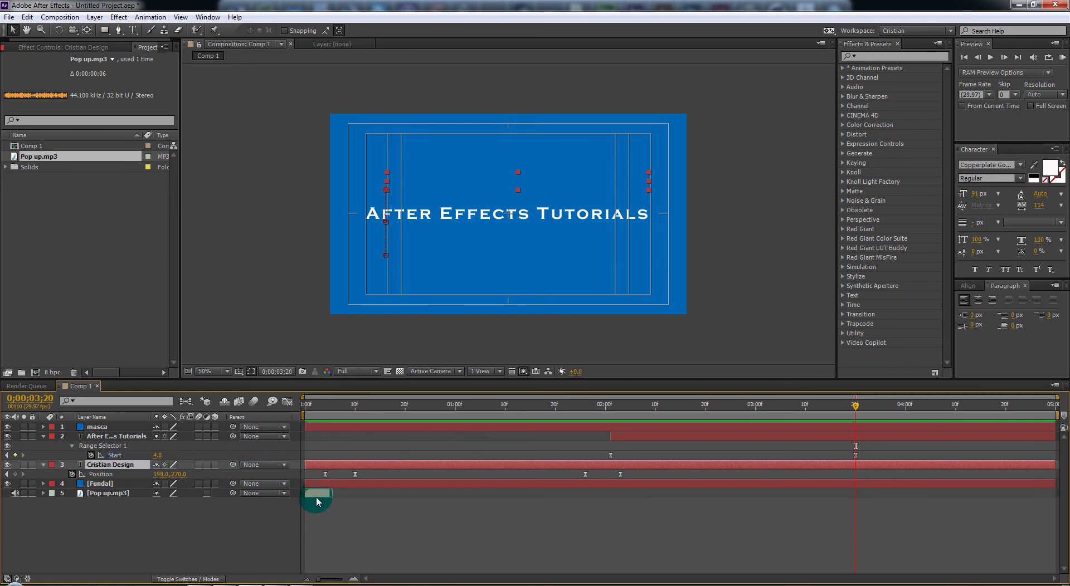
pyautogui.moveTo(312, 493); pyautogui.dragTo(332, 496)
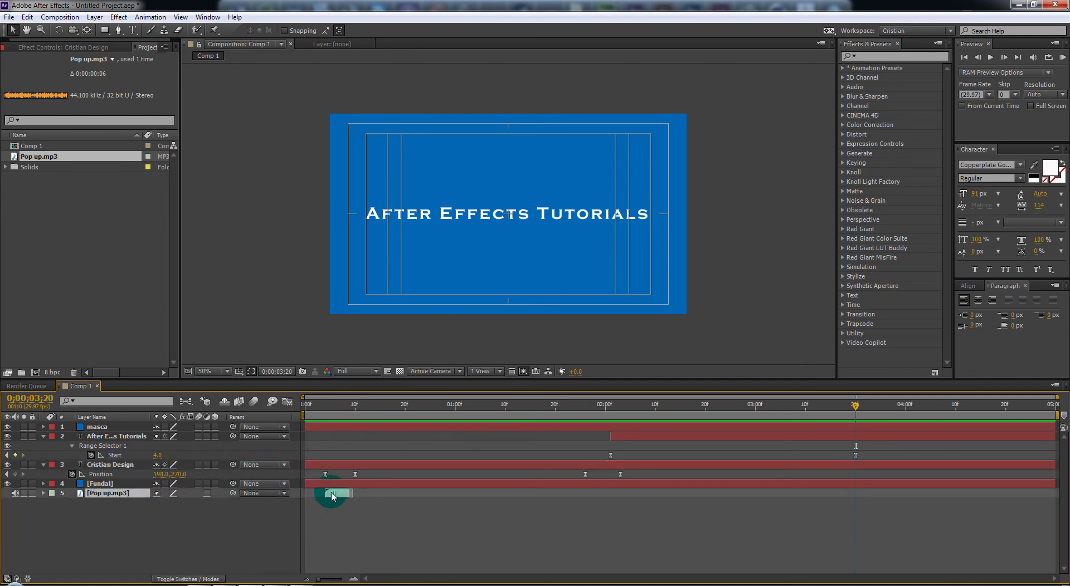
pyautogui.click(112, 495)
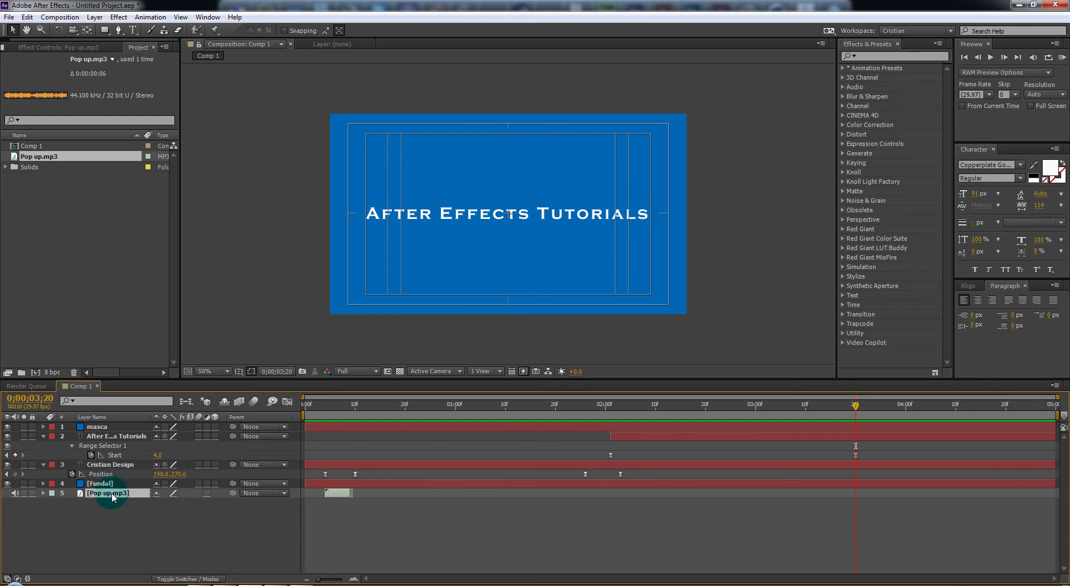
pyautogui.hotkey('ctrl', 'd')
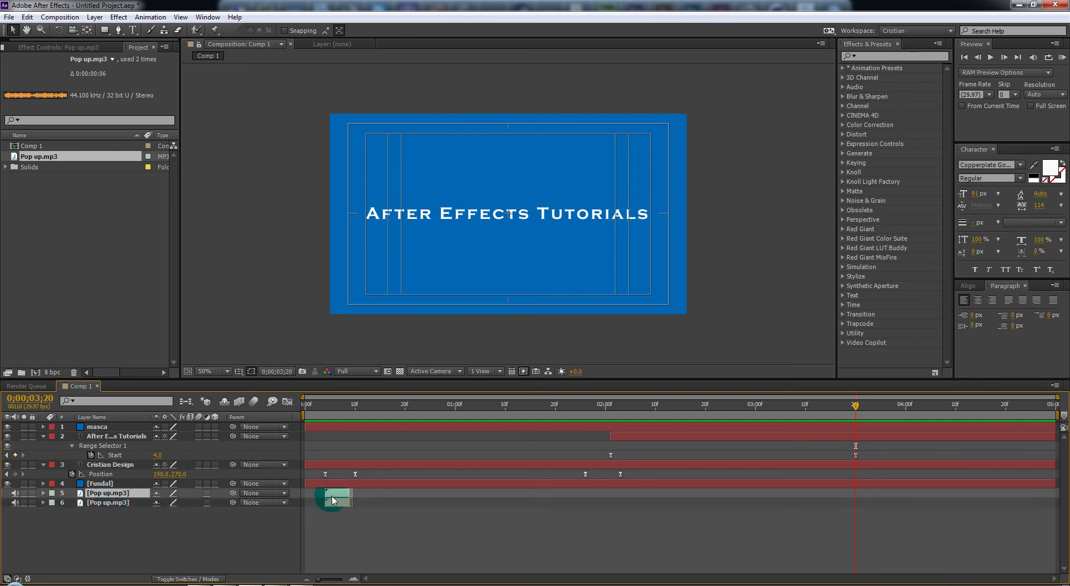
pyautogui.moveTo(332, 499); pyautogui.dragTo(624, 501)
# - Align the second pop sound with the current time at 0;00;01;27
pyautogui.moveTo(857, 405)
pyautogui.mouseDown()
pyautogui.moveTo(591, 413)
pyautogui.moveTo(646, 421)
pyautogui.mouseUp()
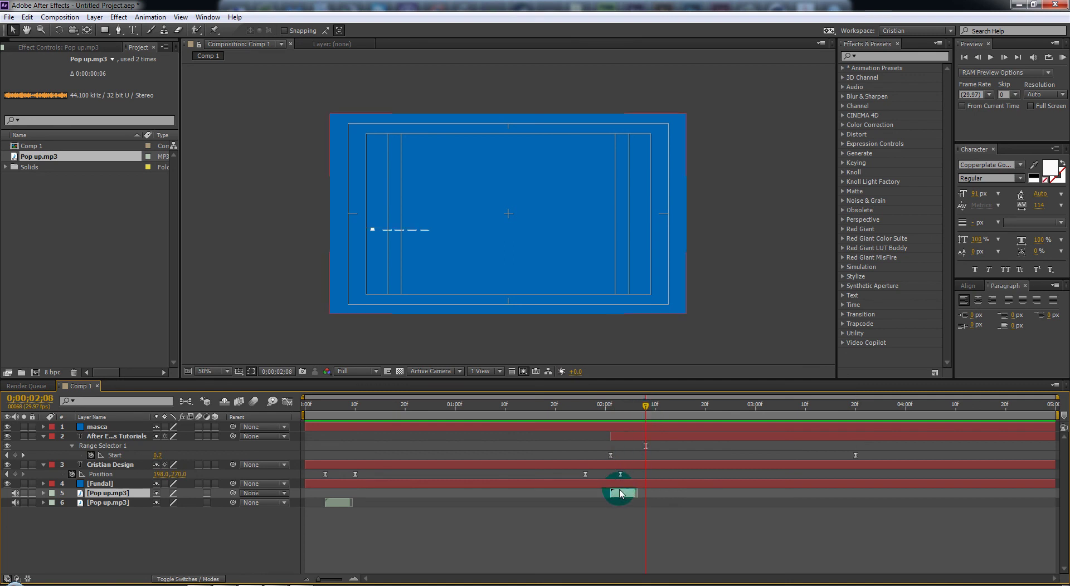
pyautogui.moveTo(620, 493); pyautogui.dragTo(650, 498)
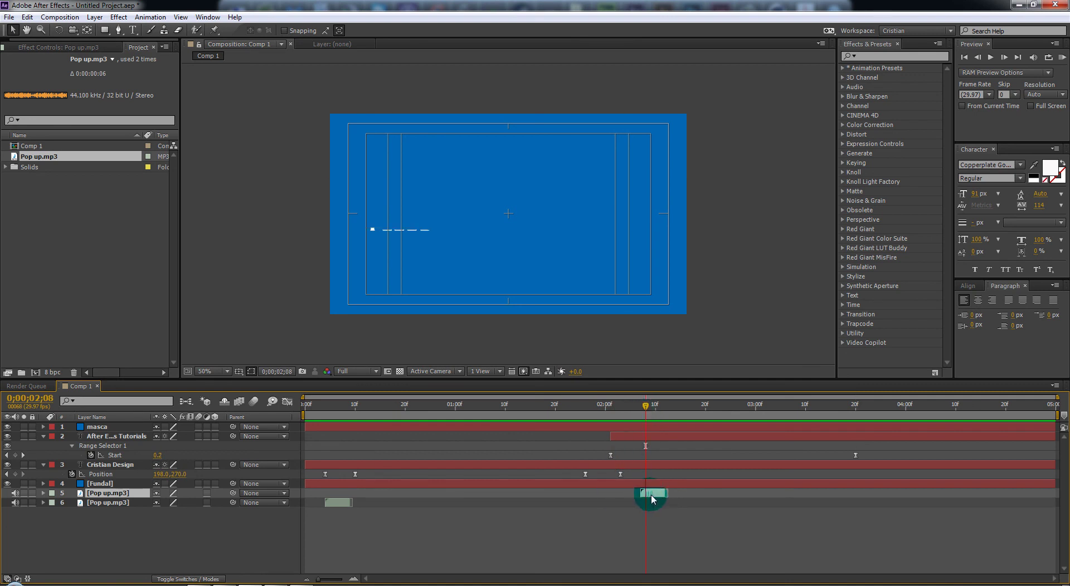
pyautogui.click(106, 496)
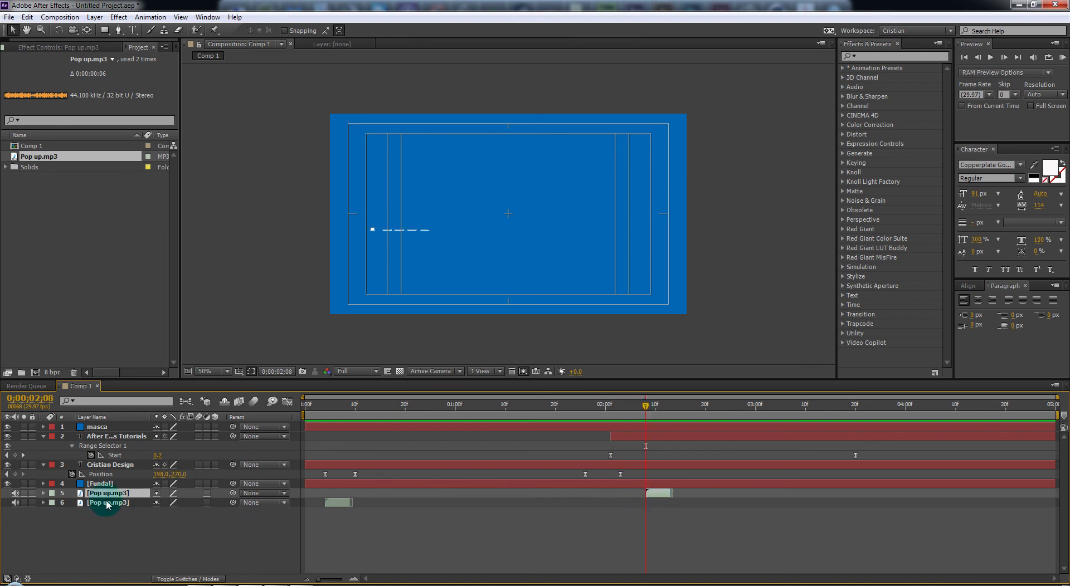
pyautogui.click(107, 498)
# - Add two more pop sound copies, timed to the Effects and Tutorials words appearing
pyautogui.hotkey('ctrl', 'd')
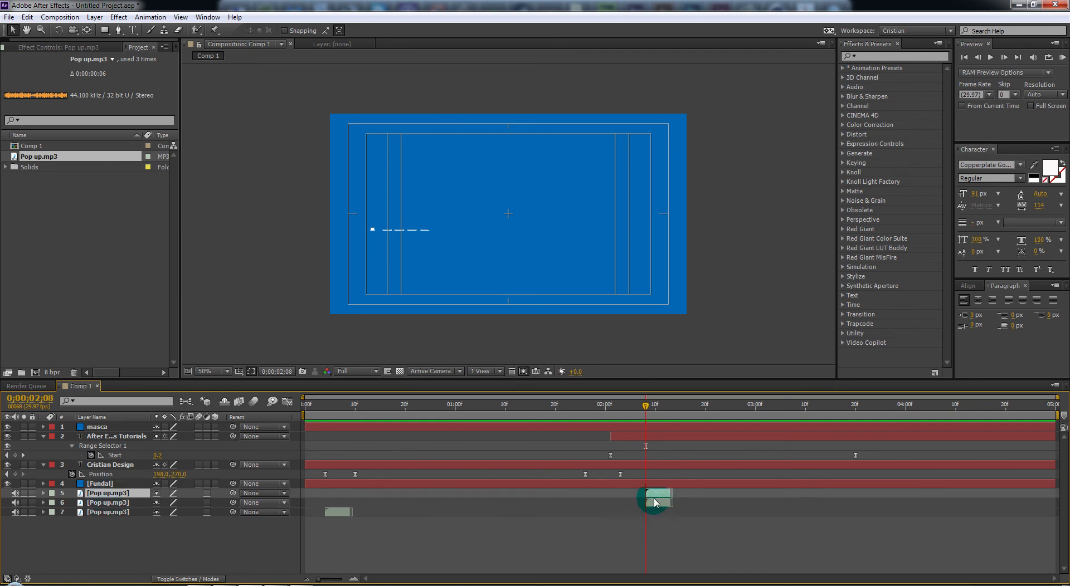
pyautogui.moveTo(647, 407); pyautogui.dragTo(706, 406)
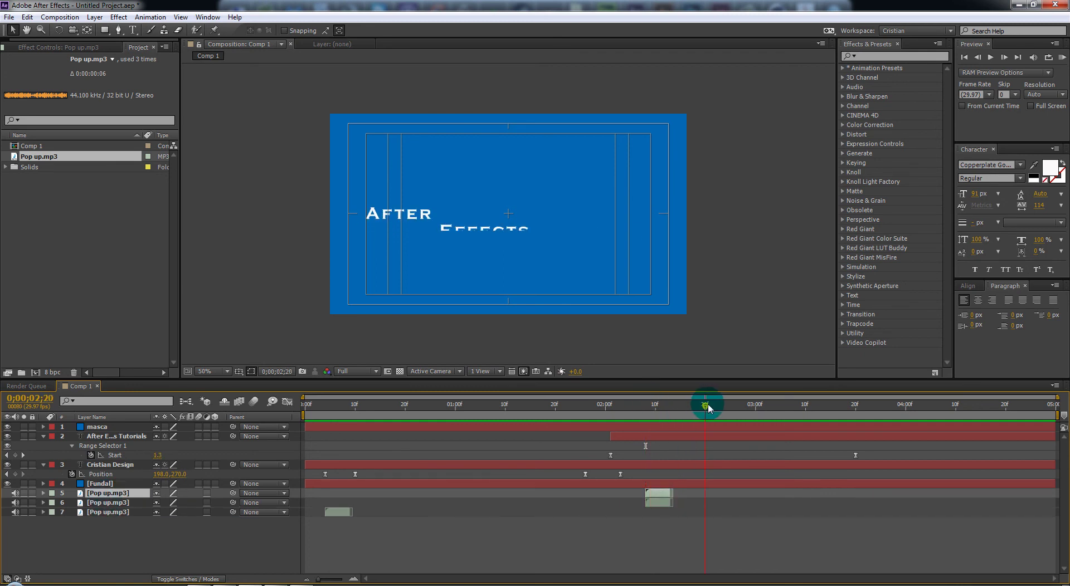
pyautogui.moveTo(660, 497); pyautogui.dragTo(717, 501)
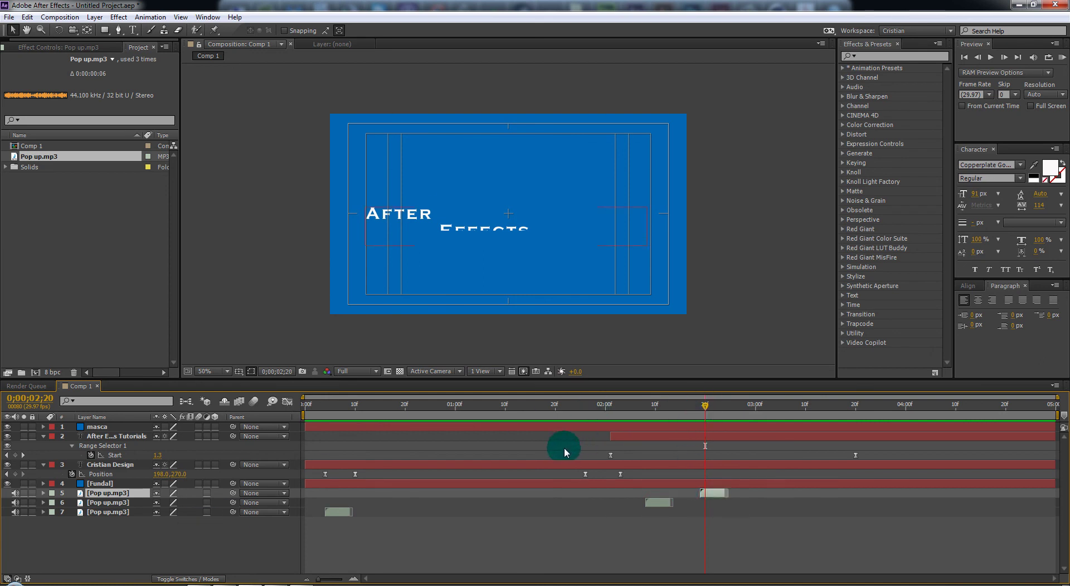
pyautogui.hotkey('ctrl', 'd')
pyautogui.moveTo(707, 407); pyautogui.dragTo(753, 411)
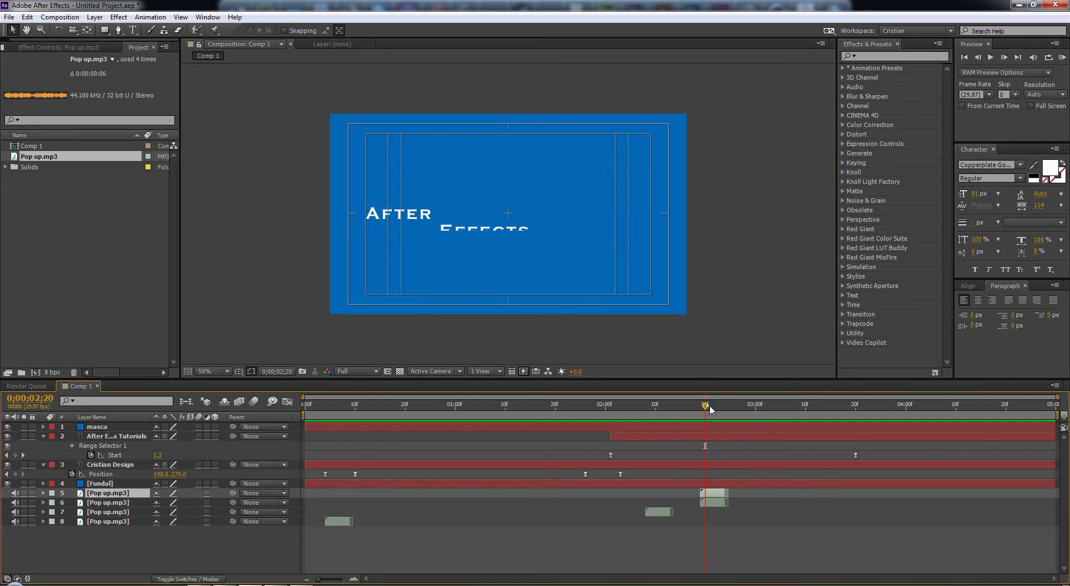
pyautogui.moveTo(711, 495); pyautogui.dragTo(748, 497)
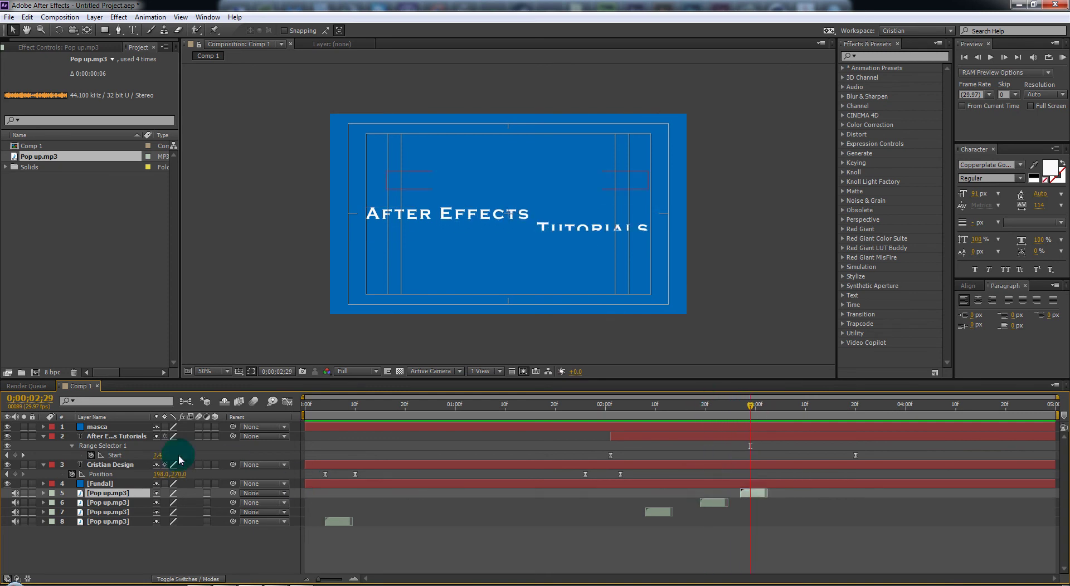
# - Collapse the title layers' Position and Range Selector properties, return to frame 0, and select masca
pyautogui.click(43, 464)
pyautogui.click(44, 437)
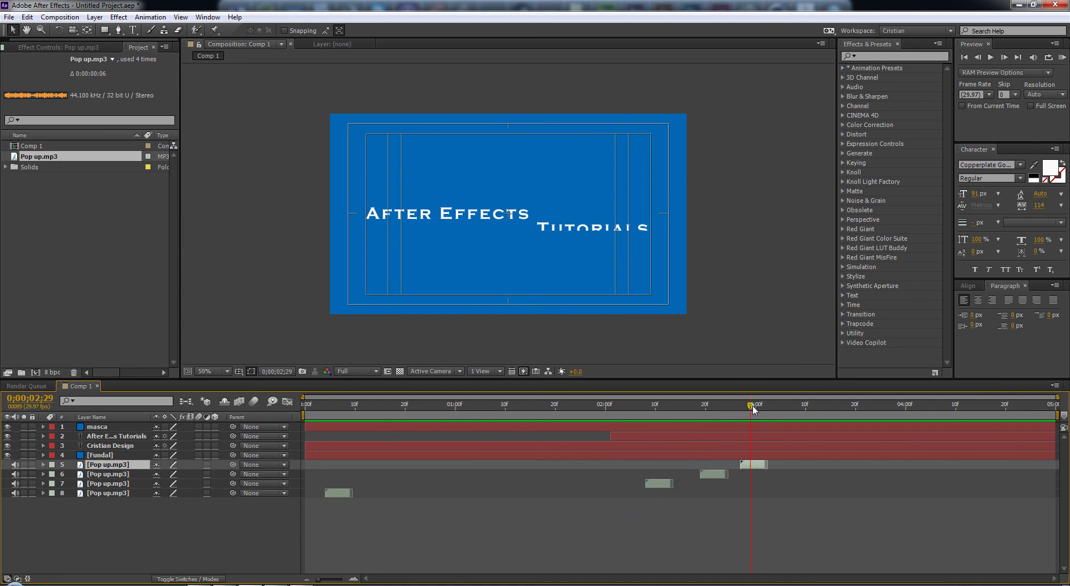
pyautogui.press('Home')
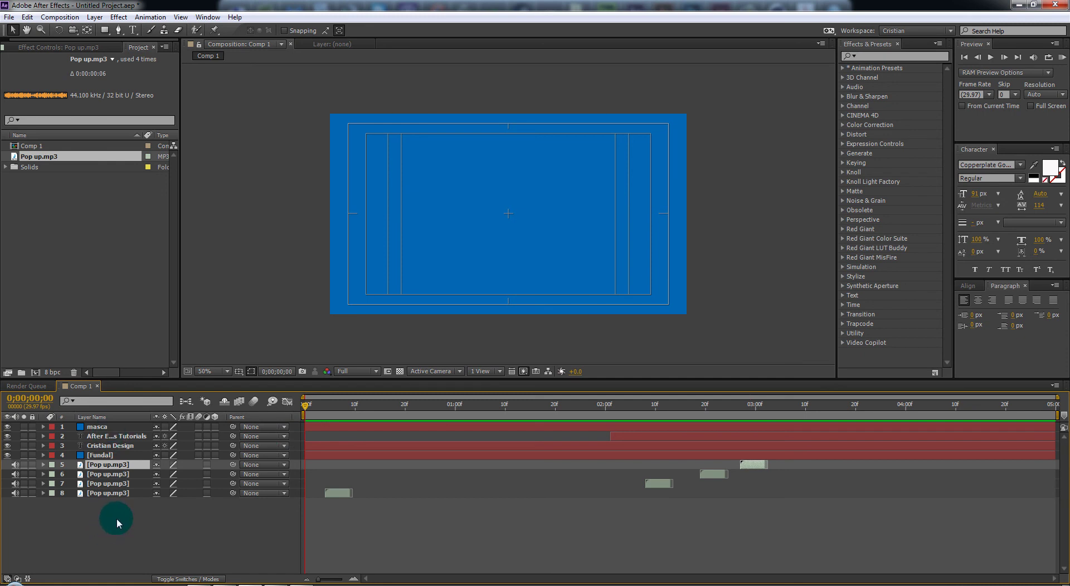
pyautogui.click(95, 428)
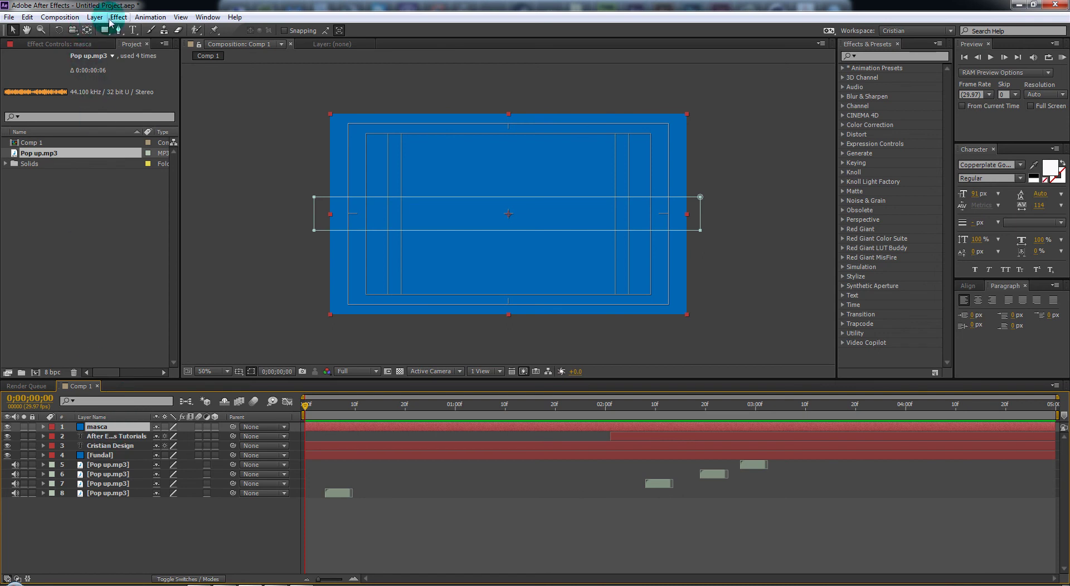
# - Create a new solid layer named vigy with black (000000) colour
pyautogui.click(94, 17)
pyautogui.moveTo(108, 34)
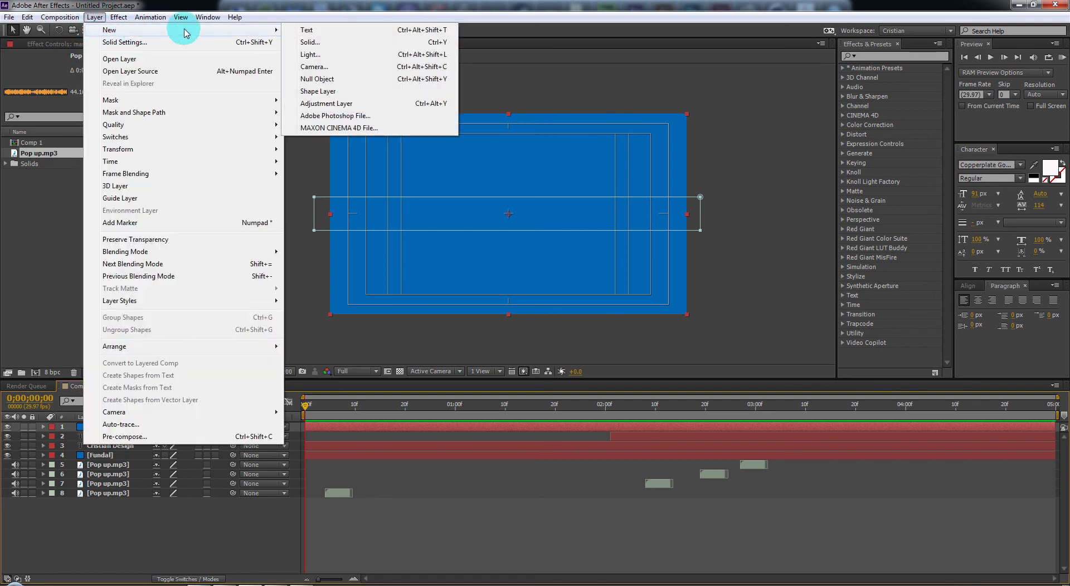
pyautogui.click(304, 42)
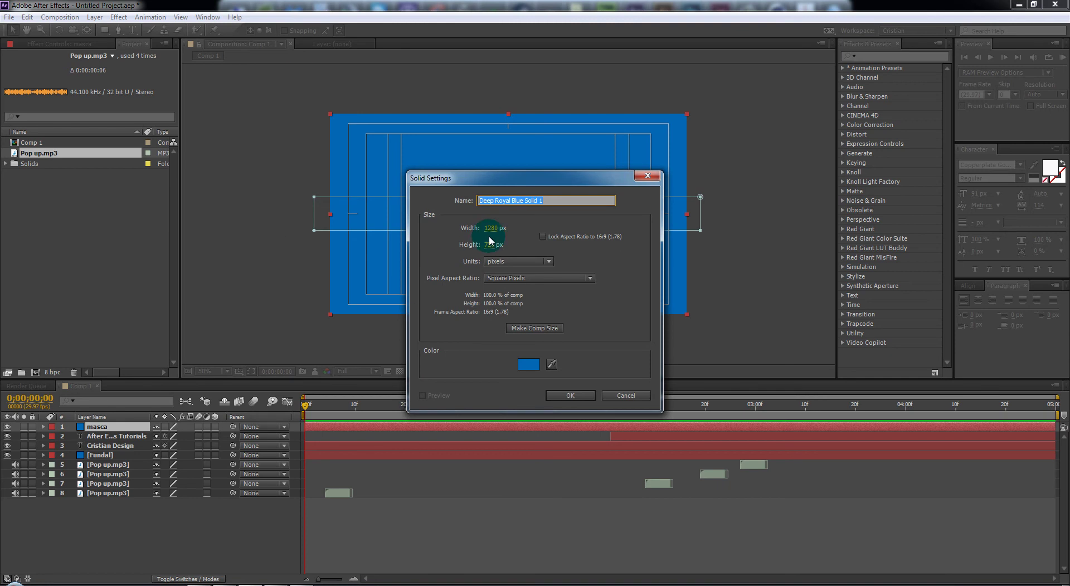
pyautogui.click(540, 199)
pyautogui.write('vigy')
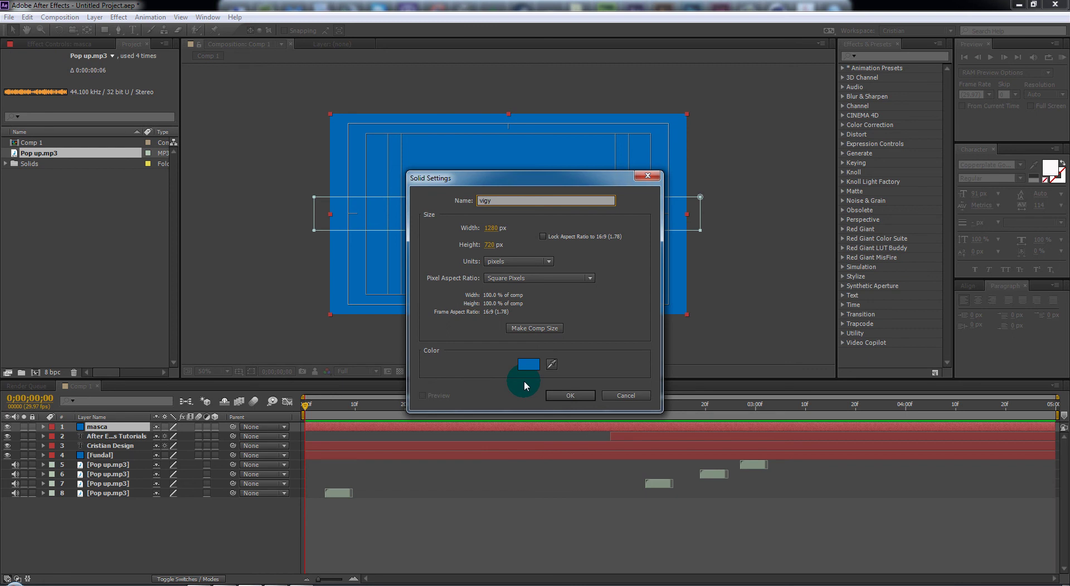
pyautogui.click(527, 364)
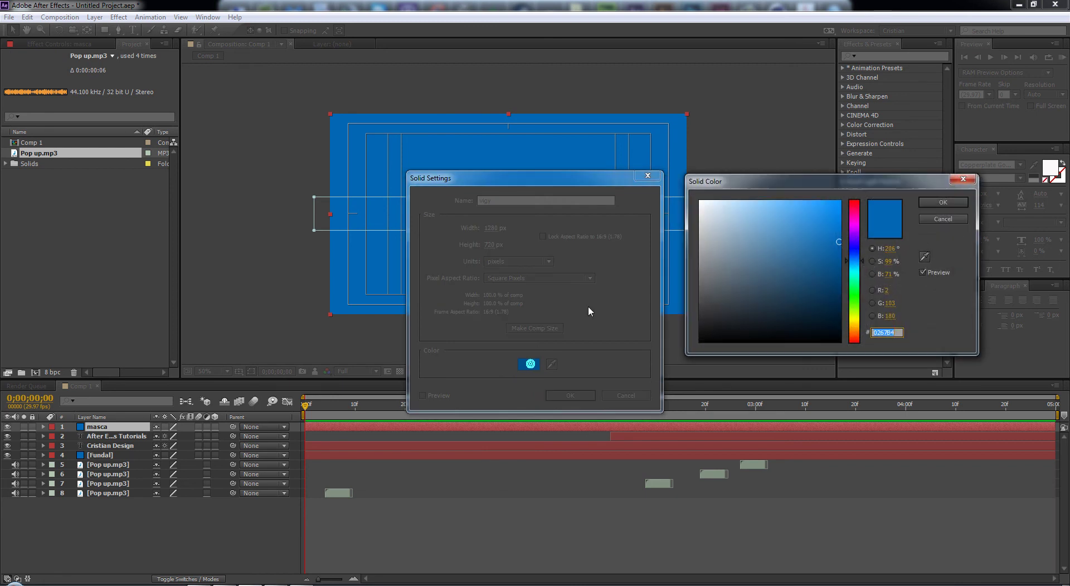
pyautogui.moveTo(705, 330); pyautogui.dragTo(700, 341)
pyautogui.click(941, 205)
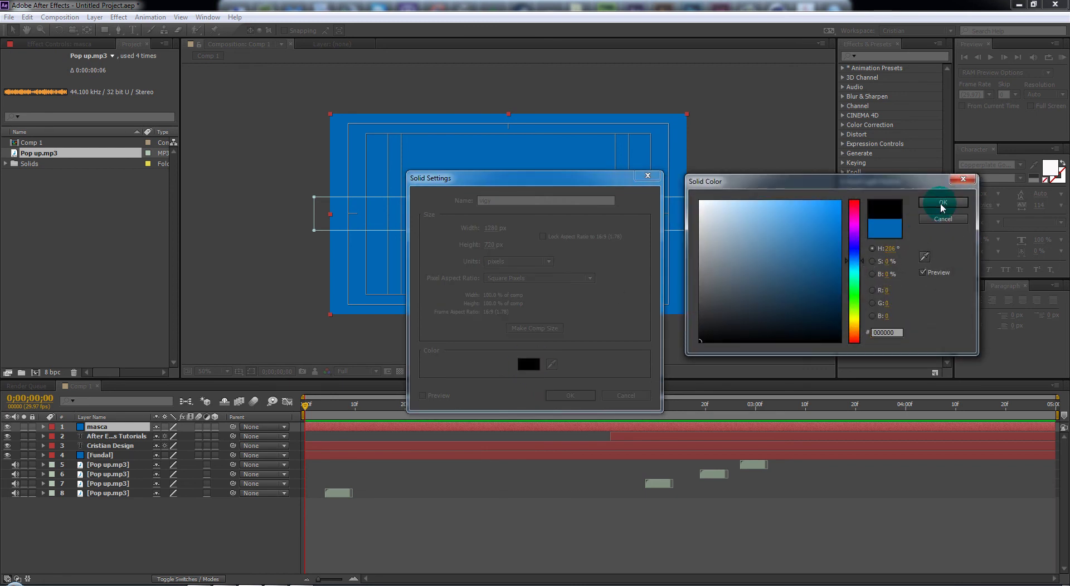
pyautogui.click(579, 406)
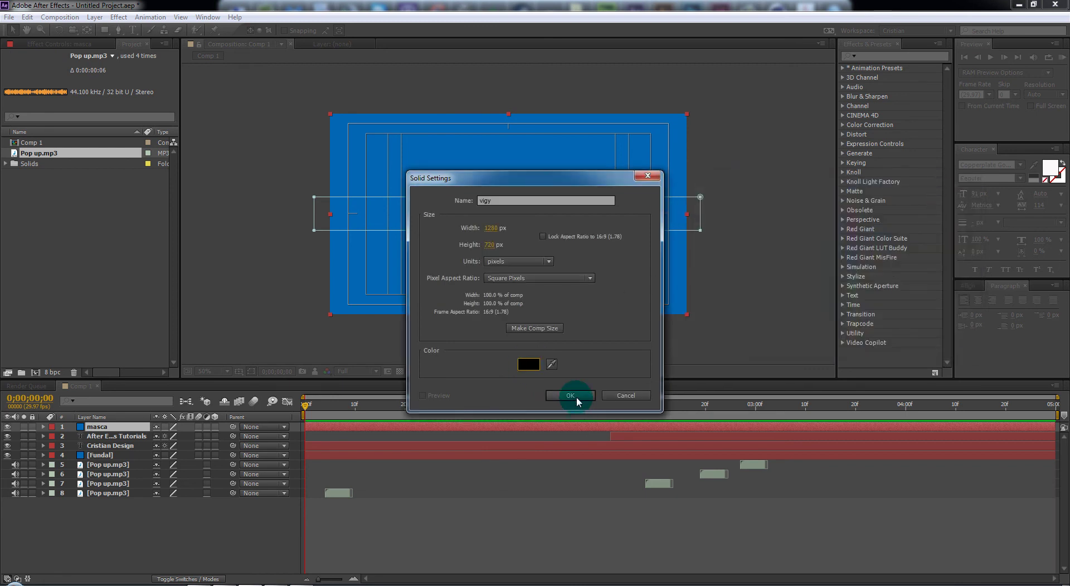
pyautogui.click(576, 396)
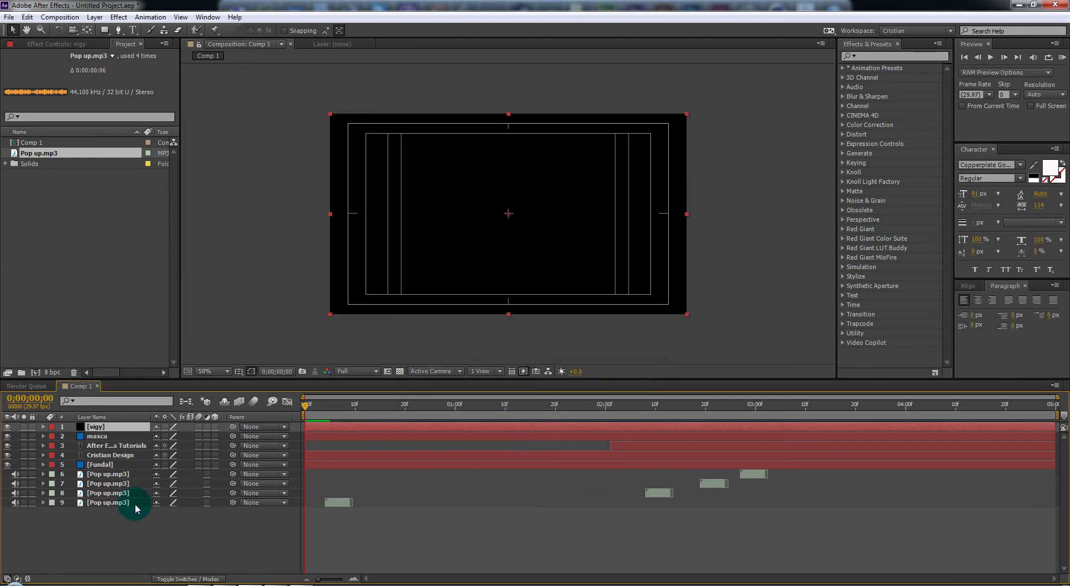
pyautogui.click(105, 31)
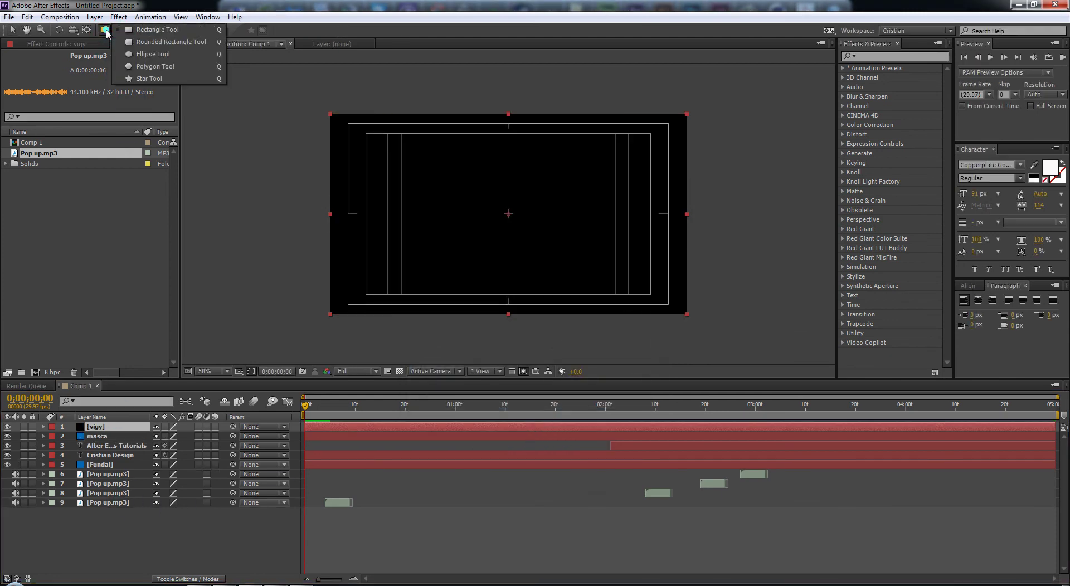
pyautogui.click(134, 54)
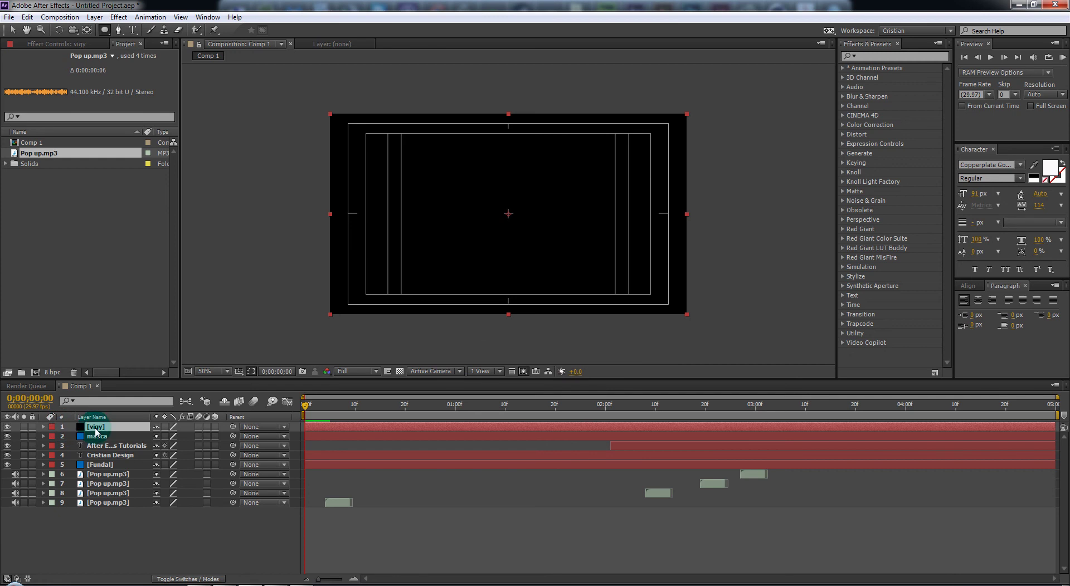
pyautogui.doubleClick(104, 30)
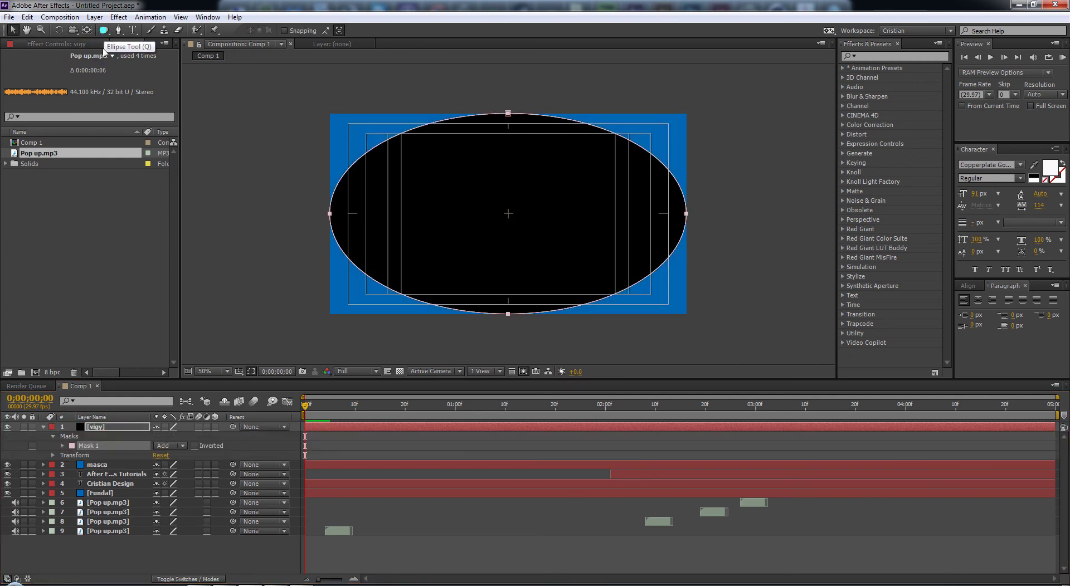
pyautogui.click(194, 446)
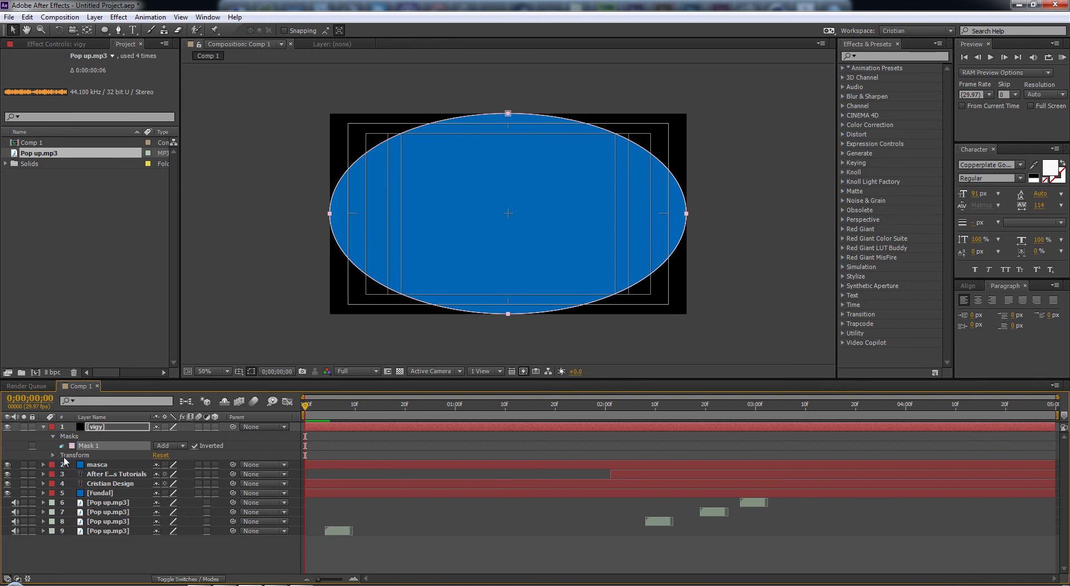
pyautogui.click(62, 445)
pyautogui.moveTo(166, 465); pyautogui.dragTo(322, 458)
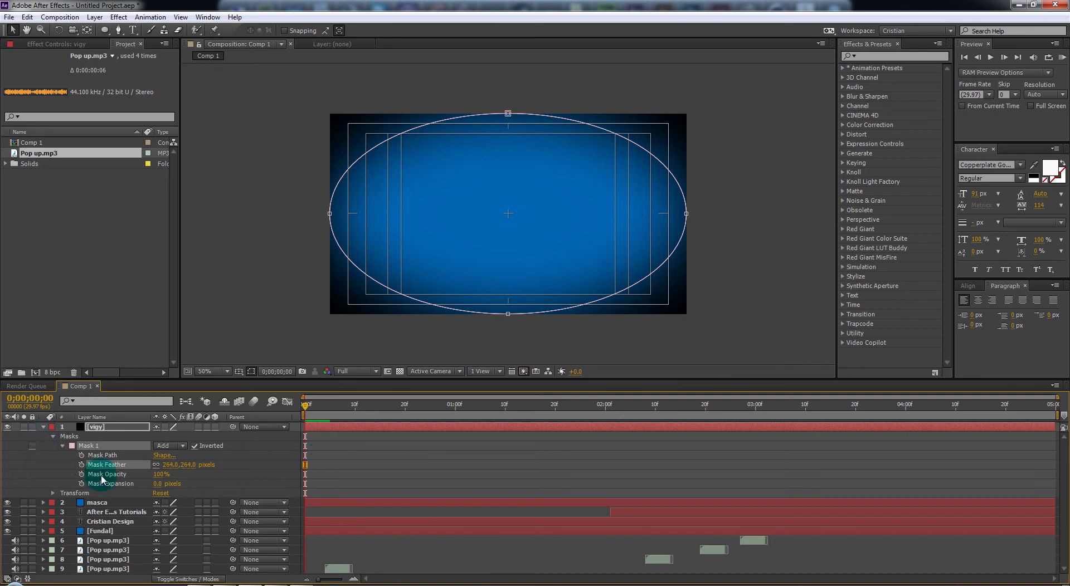
pyautogui.click(42, 427)
pyautogui.click(102, 517)
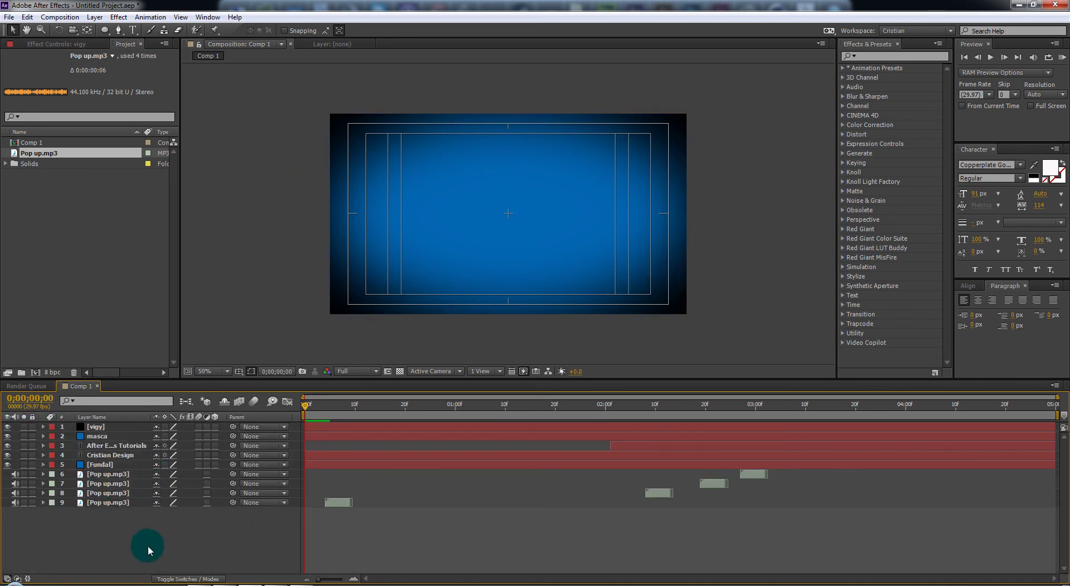
# - Enable the 3D Layer switch for masca, both title layers and Fundal
pyautogui.click(98, 436)
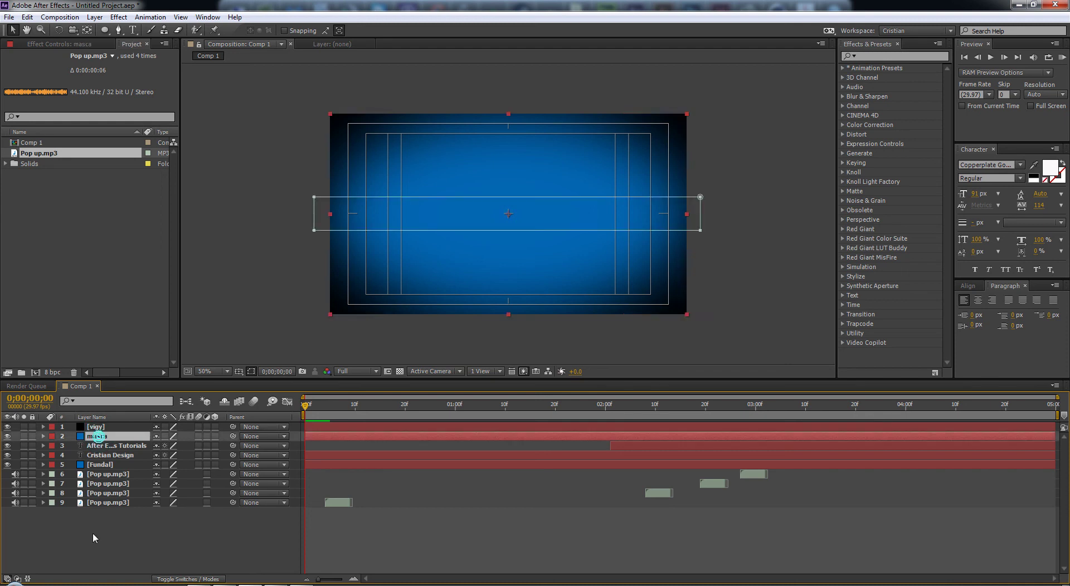
pyautogui.click(102, 467)
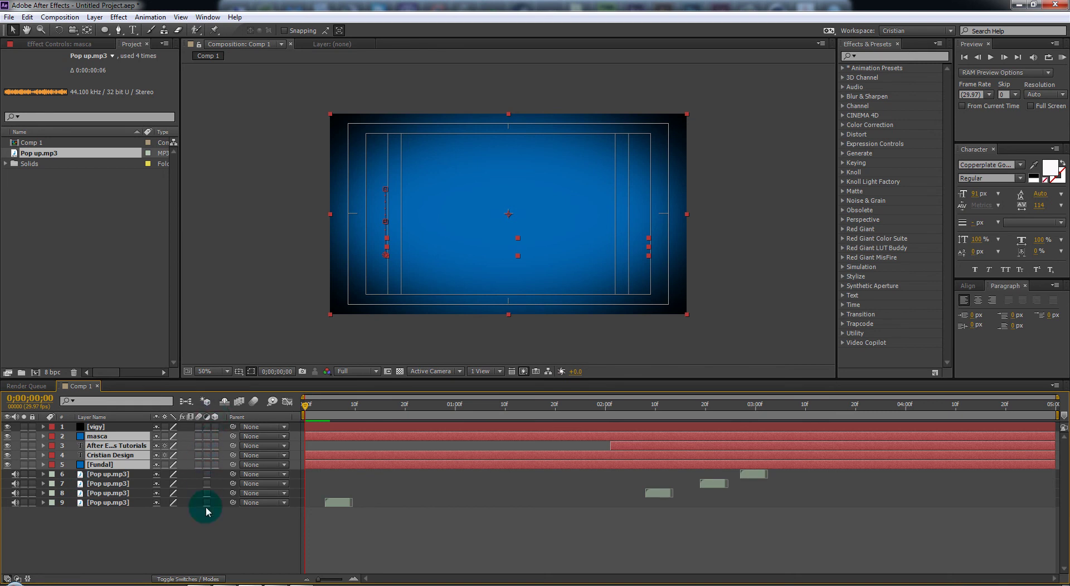
pyautogui.click(215, 436)
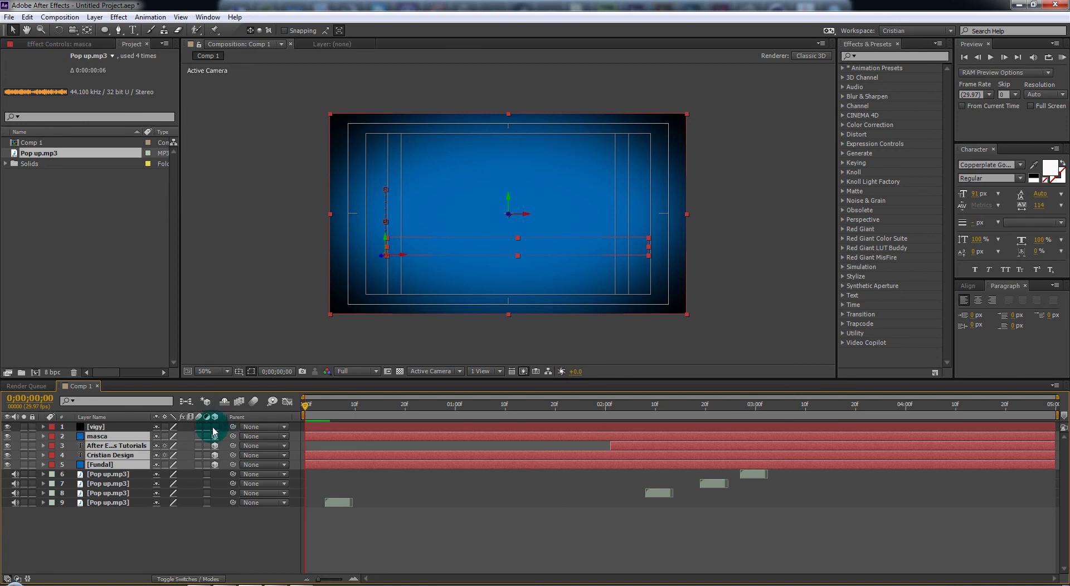
pyautogui.click(186, 579)
pyautogui.click(186, 579)
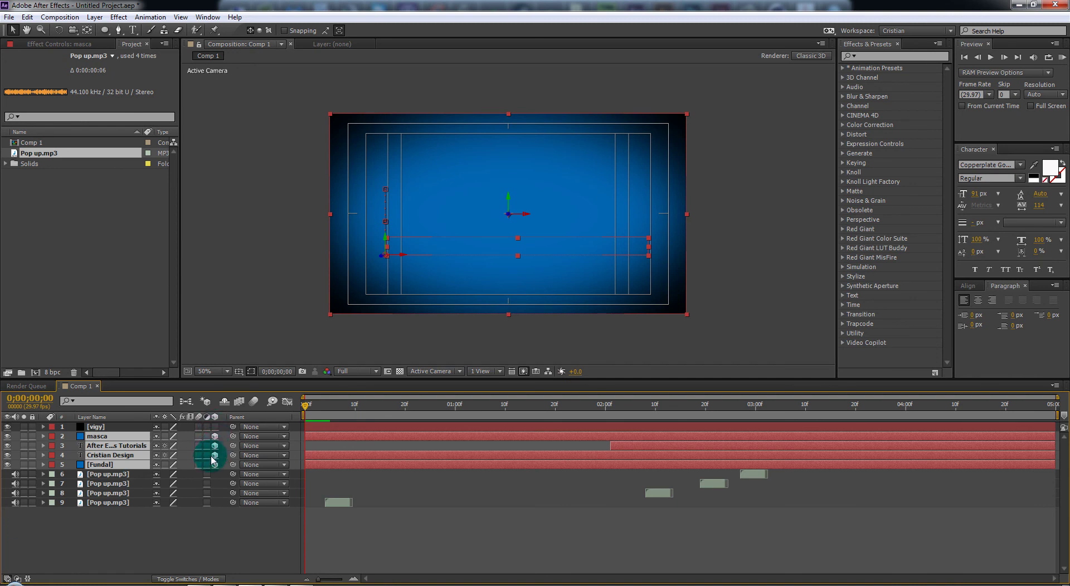
pyautogui.moveTo(212, 456); pyautogui.dragTo(218, 478)
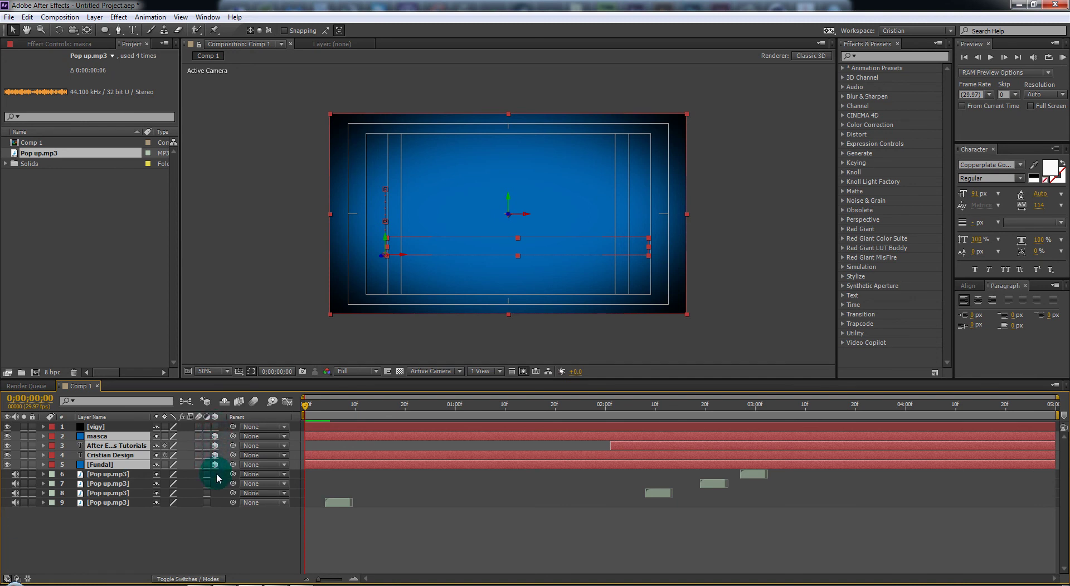
pyautogui.moveTo(216, 436)
pyautogui.mouseDown()
pyautogui.moveTo(203, 459)
pyautogui.moveTo(96, 448)
pyautogui.mouseUp()
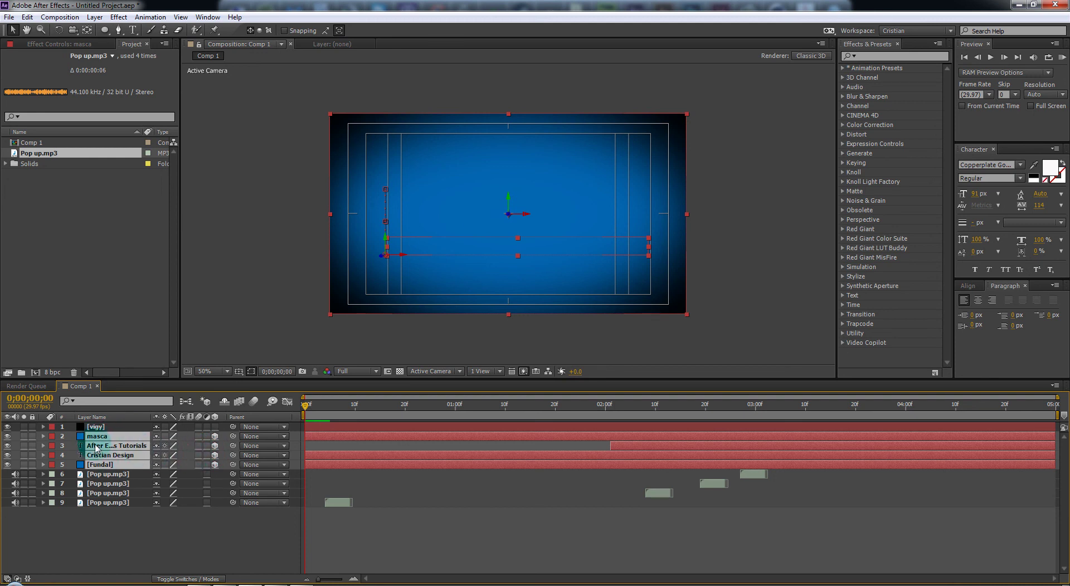
# - Deselect all, check the vigy layer's elliptical mask, then reselect masca
pyautogui.click(159, 538)
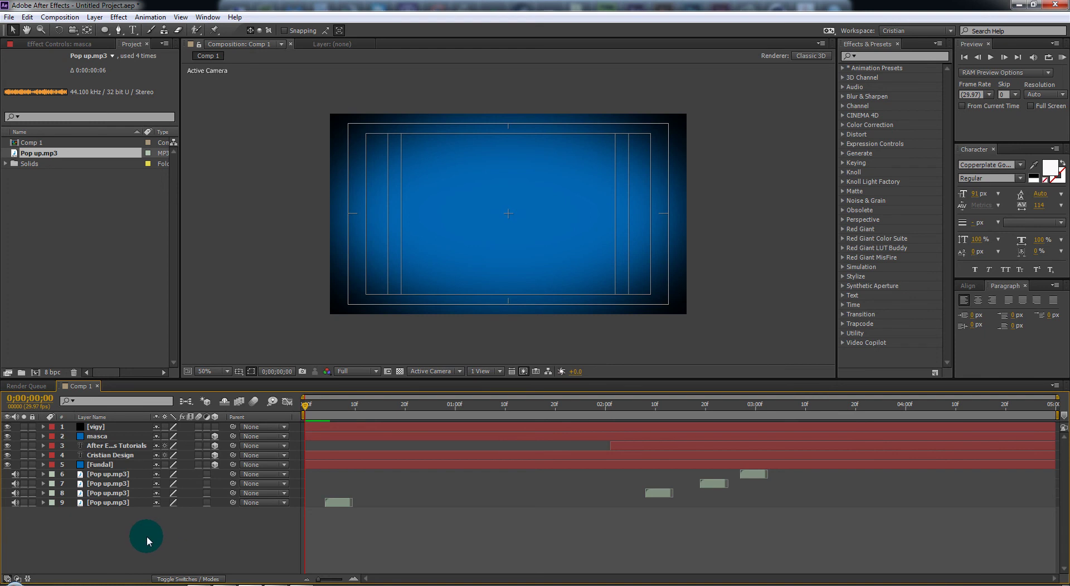
pyautogui.click(98, 436)
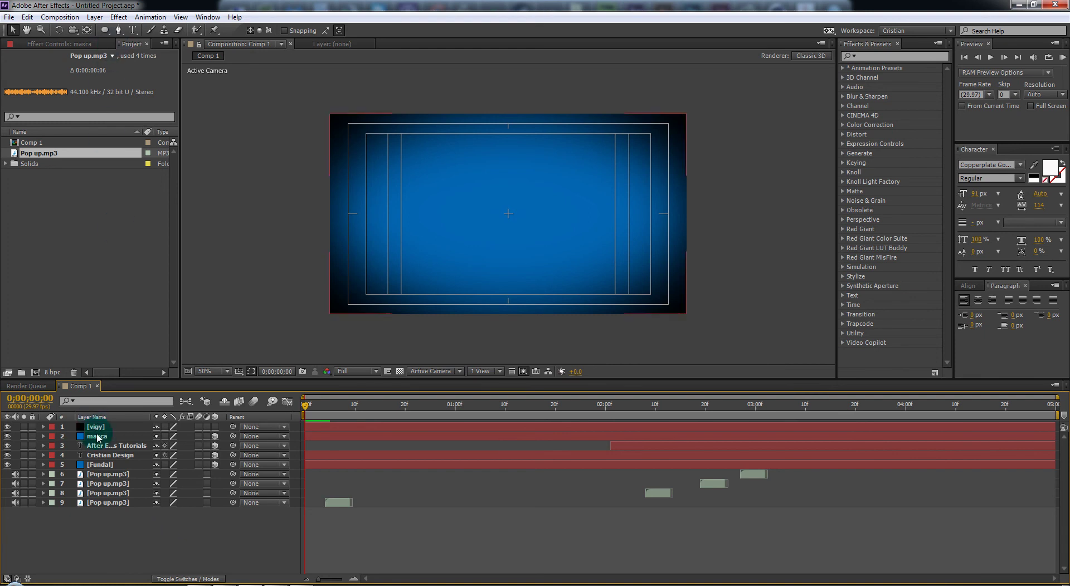
pyautogui.click(97, 428)
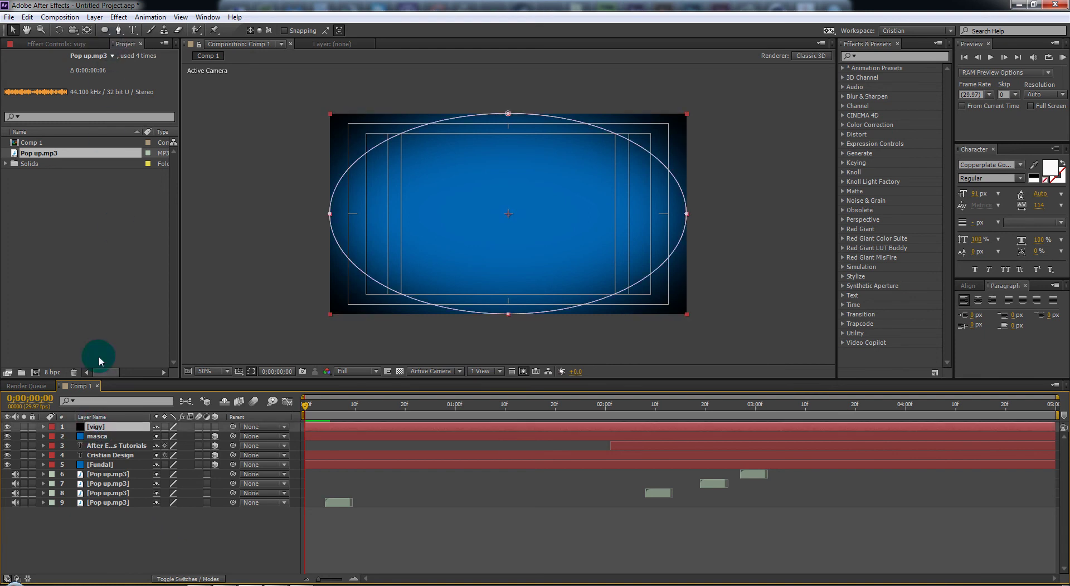
pyautogui.click(103, 438)
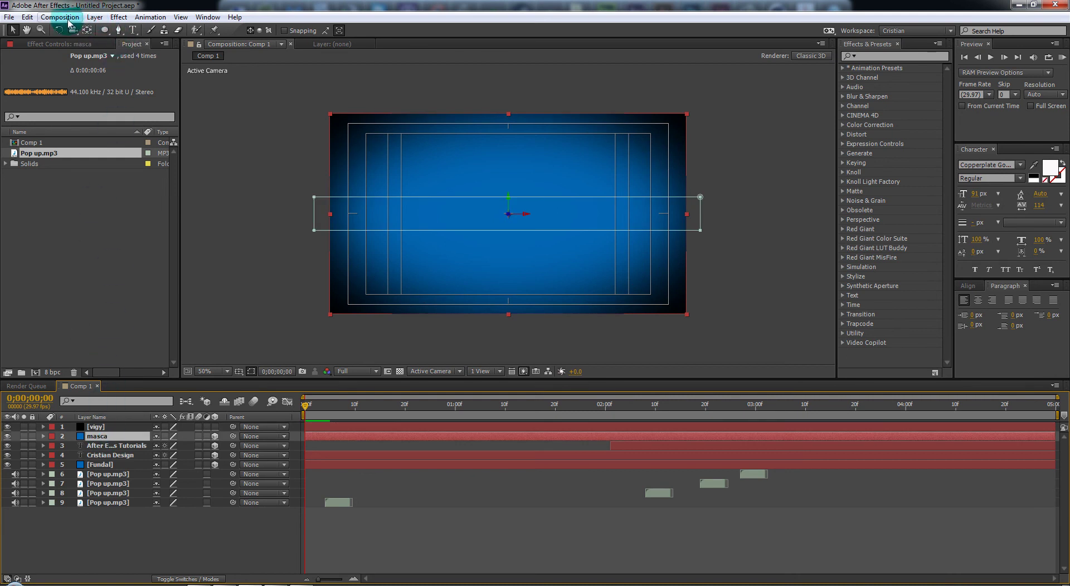
pyautogui.click(94, 17)
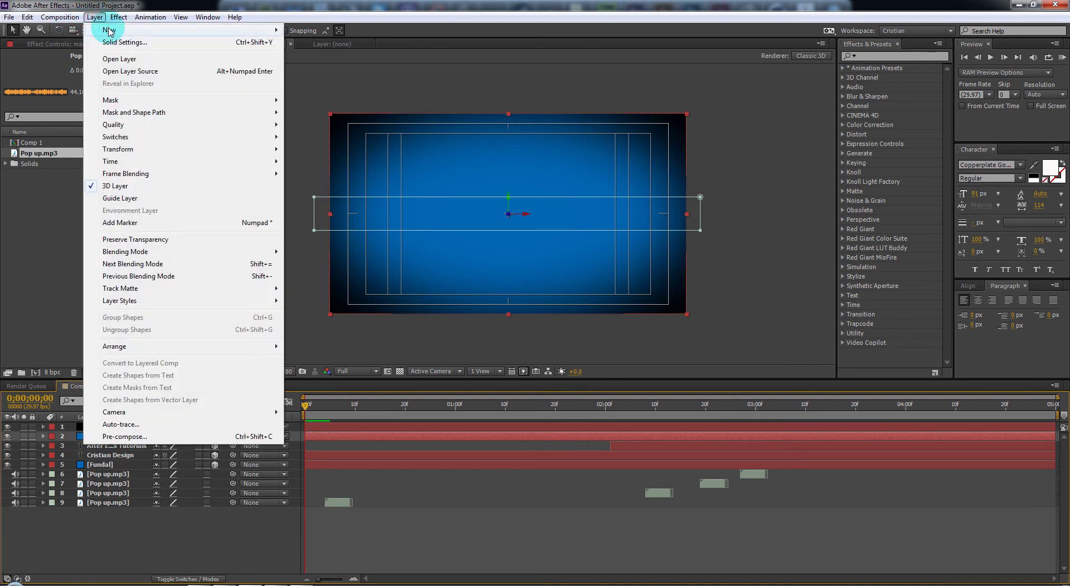
# - Add a default Two-Node Camera 1 and expand its Camera Options to show Zoom
pyautogui.moveTo(123, 31)
pyautogui.click(310, 66)
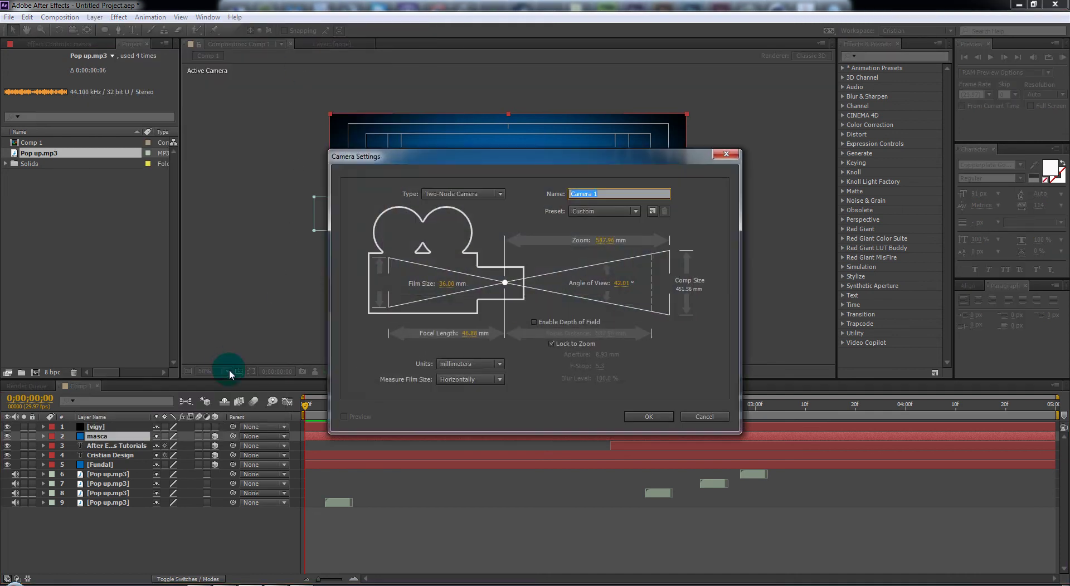
pyautogui.click(644, 418)
pyautogui.click(211, 434)
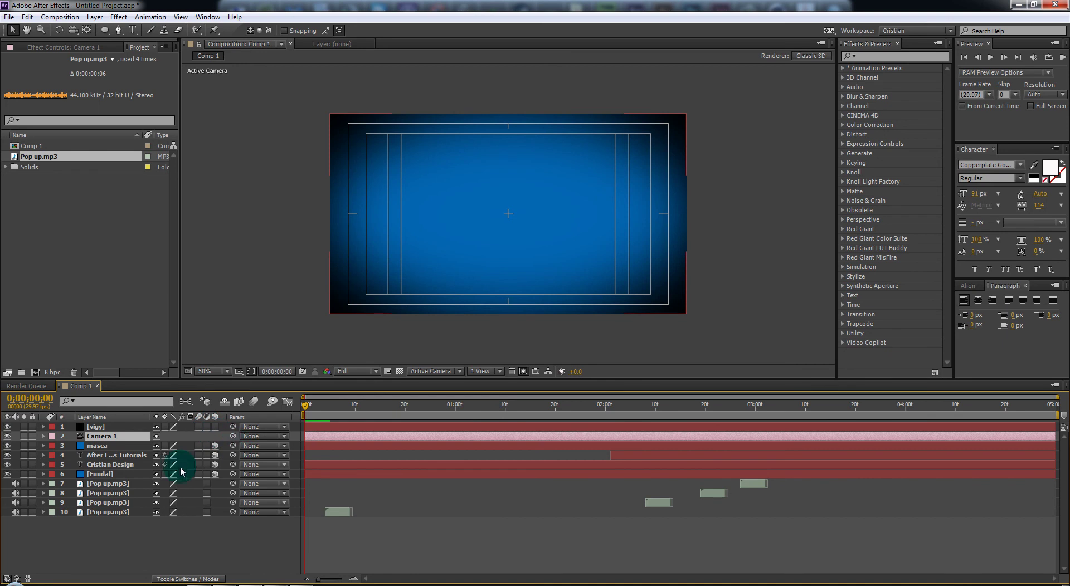
pyautogui.click(43, 436)
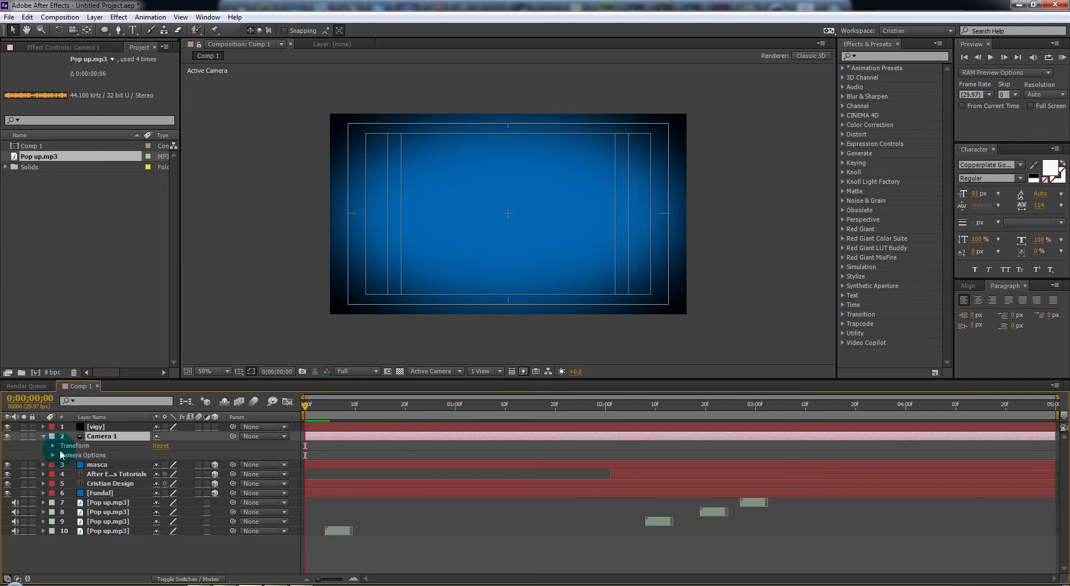
pyautogui.click(52, 455)
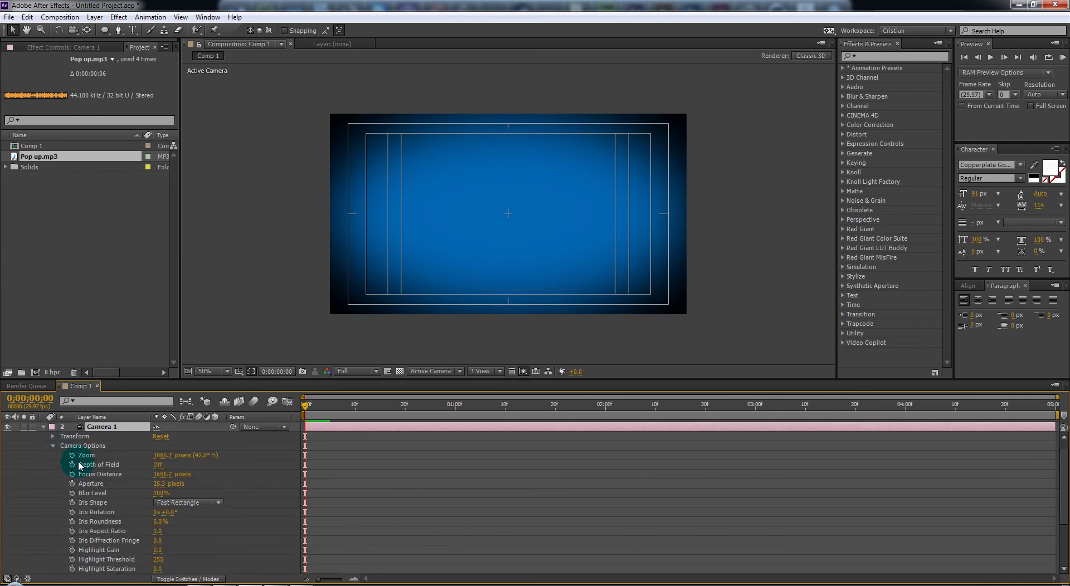
# - Keyframe Camera 1's Zoom from 1666.7 at the start to 1879.7 at the comp's end
pyautogui.moveTo(308, 409); pyautogui.dragTo(317, 411)
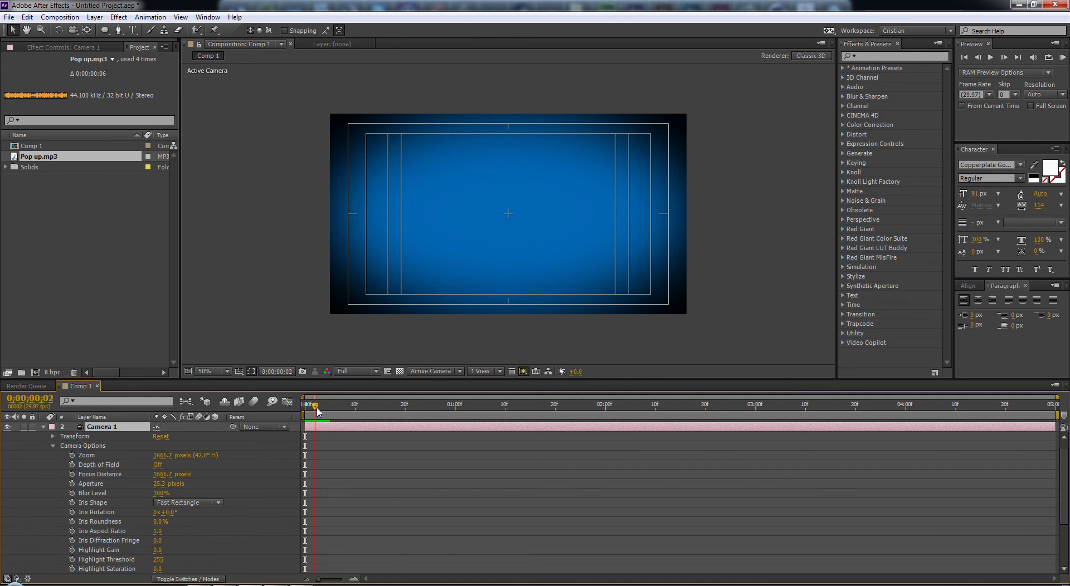
pyautogui.click(73, 456)
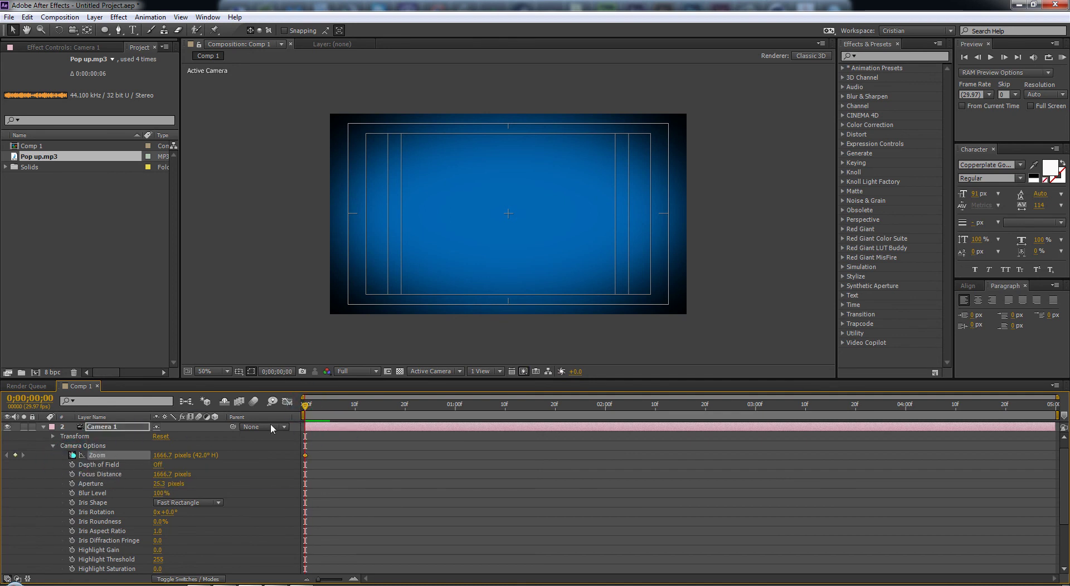
pyautogui.moveTo(303, 412); pyautogui.dragTo(789, 424)
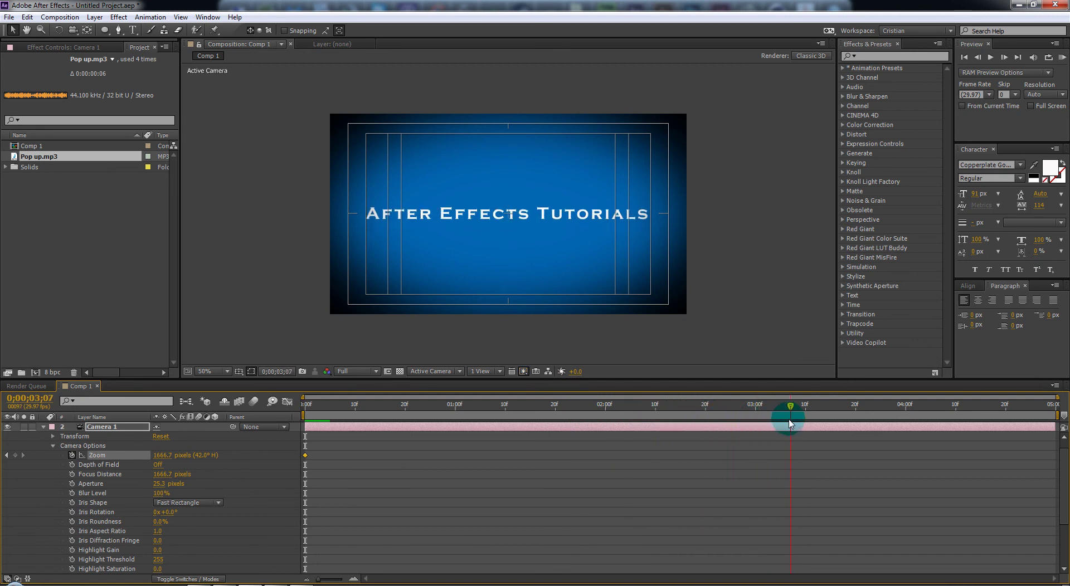
pyautogui.moveTo(161, 458); pyautogui.dragTo(622, 453)
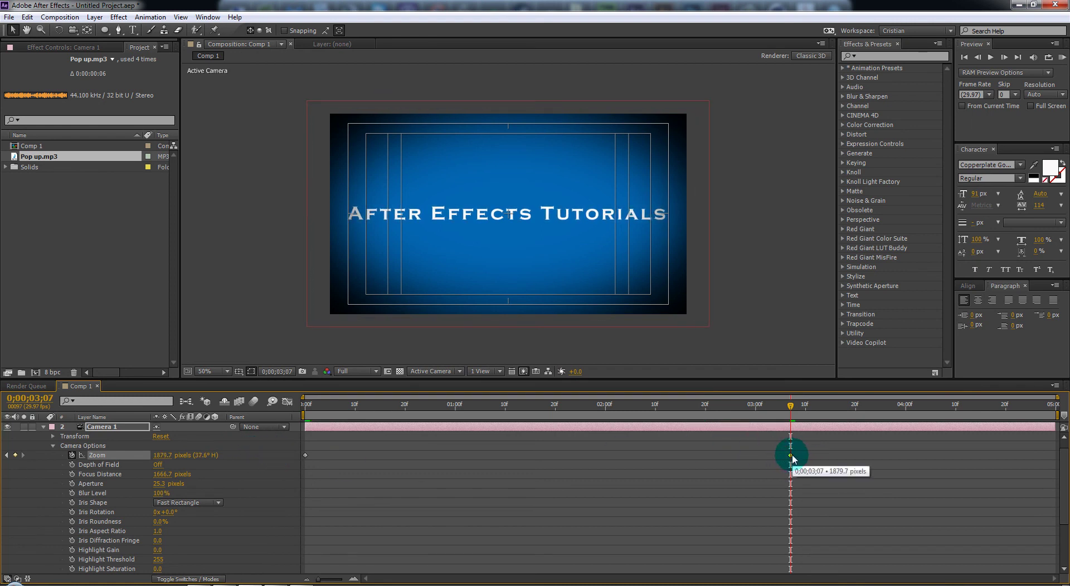
pyautogui.moveTo(830, 455); pyautogui.dragTo(1056, 455)
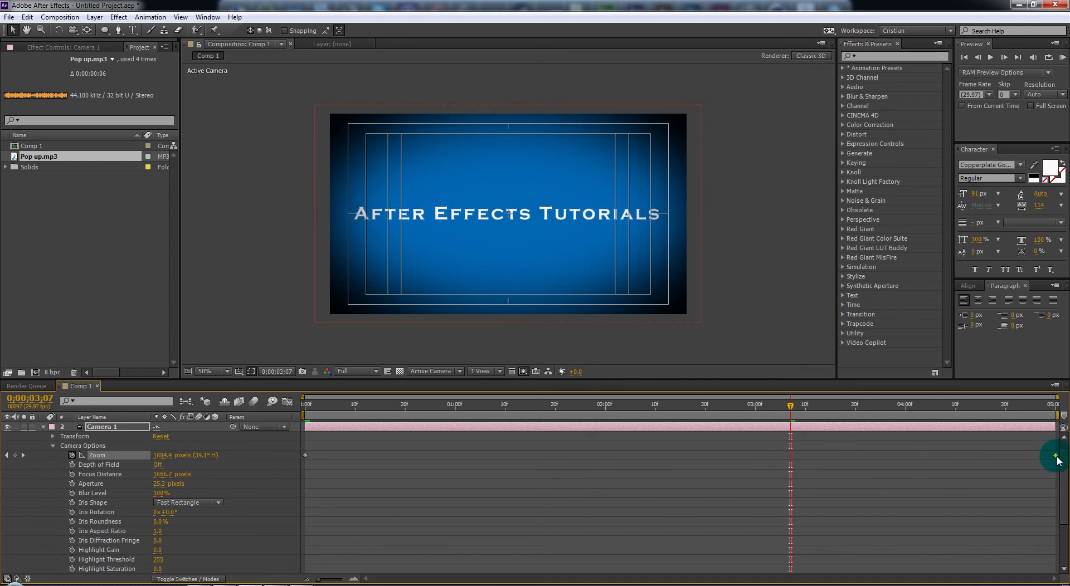
# - Apply Easy Ease to both Zoom keyframes and collapse Camera 1's properties
pyautogui.moveTo(303, 455); pyautogui.dragTo(1057, 462)
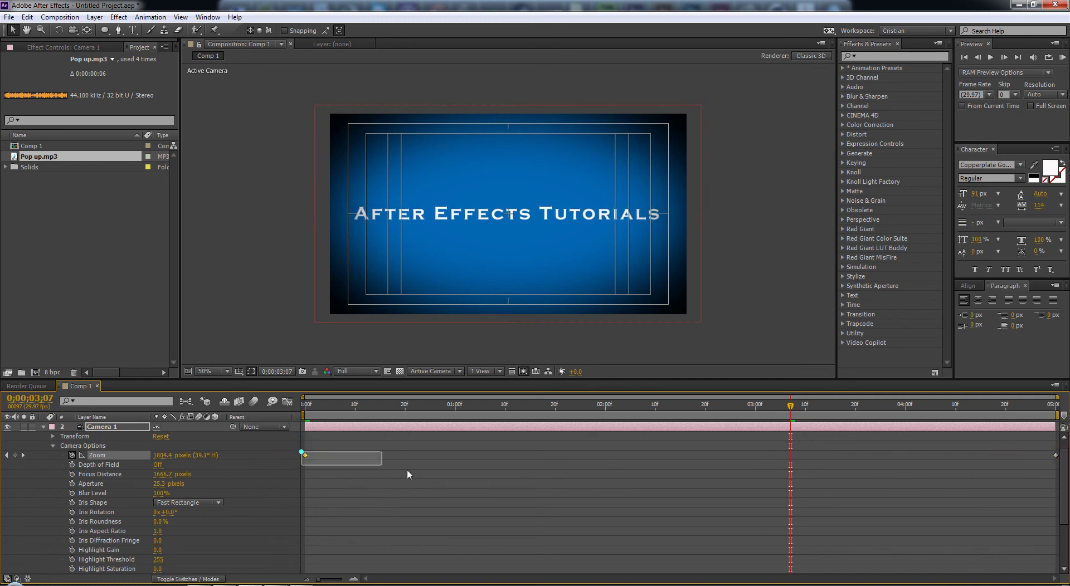
pyautogui.rightClick(1056, 456)
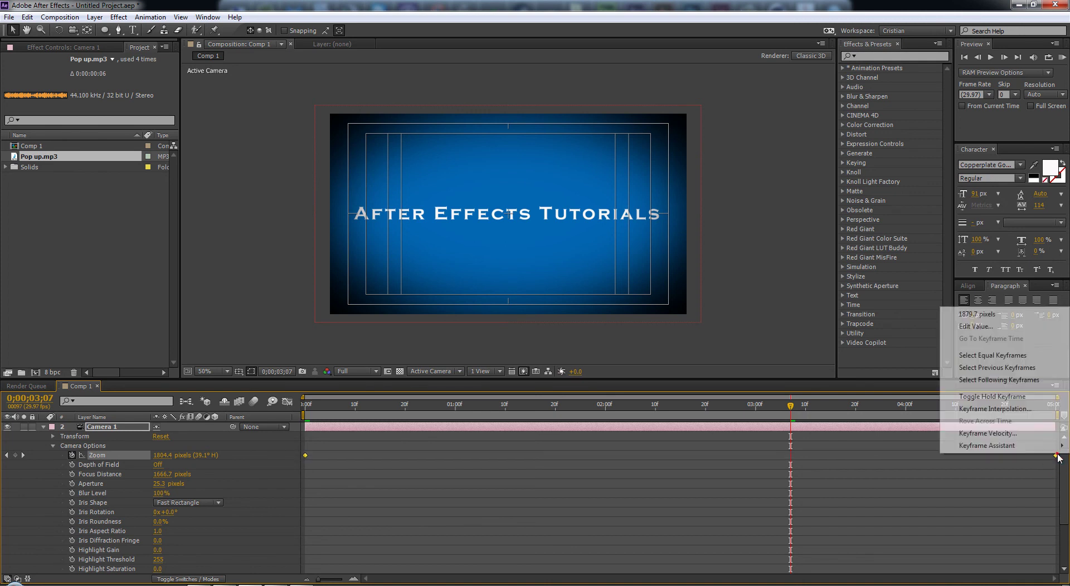
pyautogui.moveTo(1028, 449)
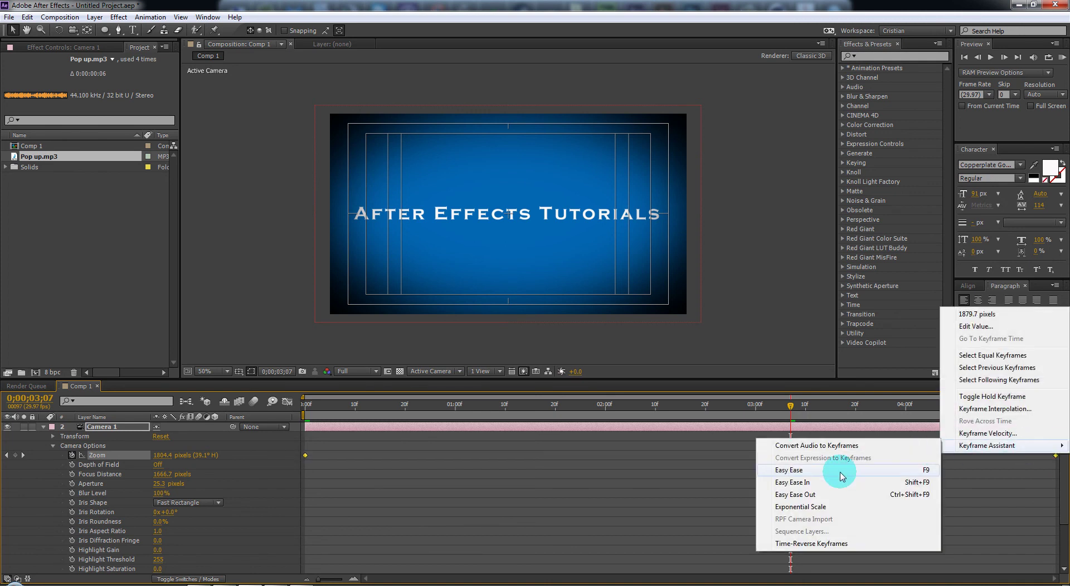
pyautogui.click(789, 471)
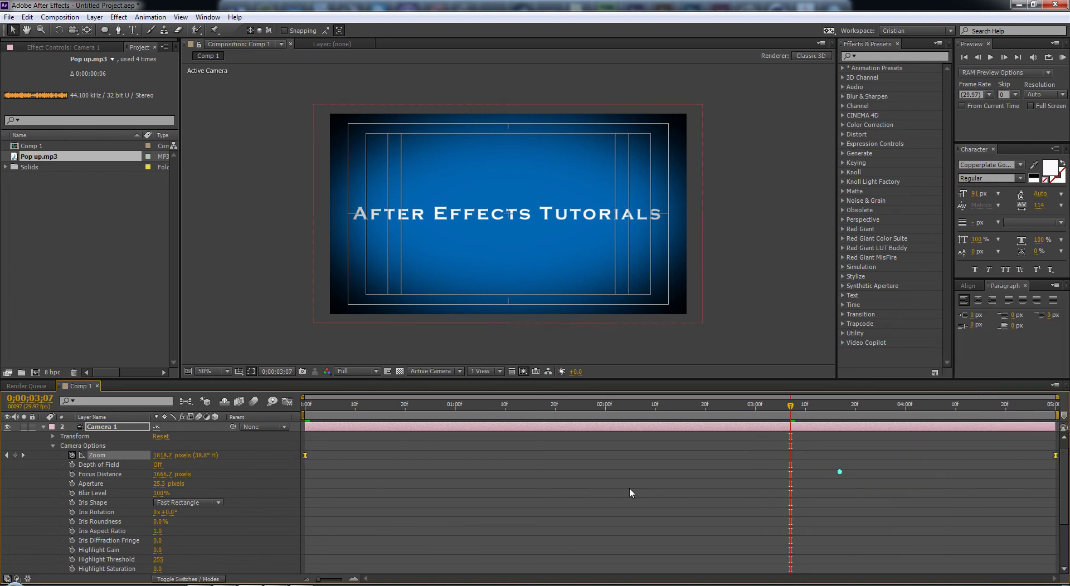
pyautogui.click(44, 429)
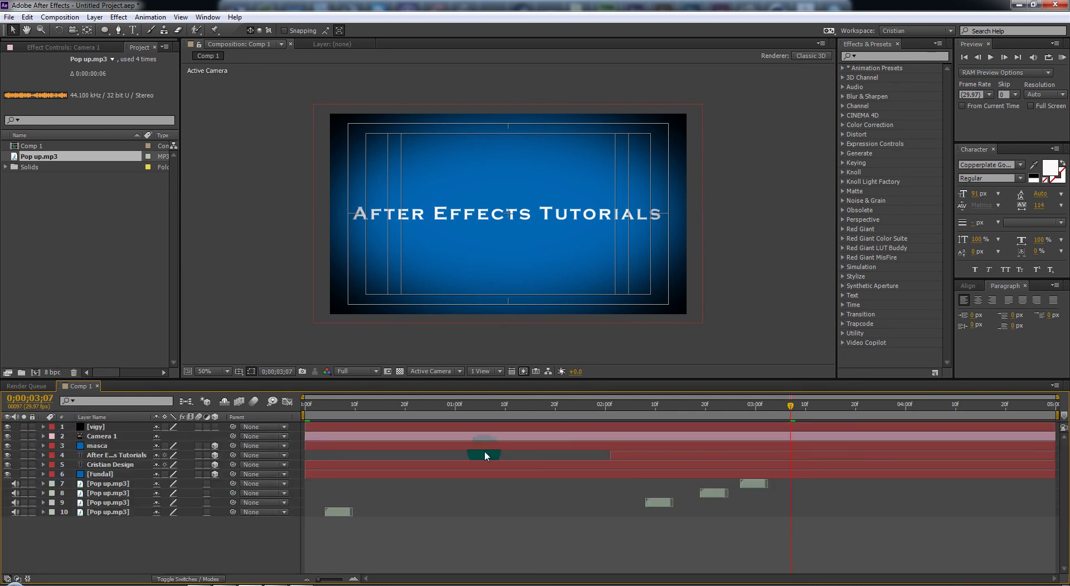
pyautogui.moveTo(790, 411); pyautogui.dragTo(310, 439)
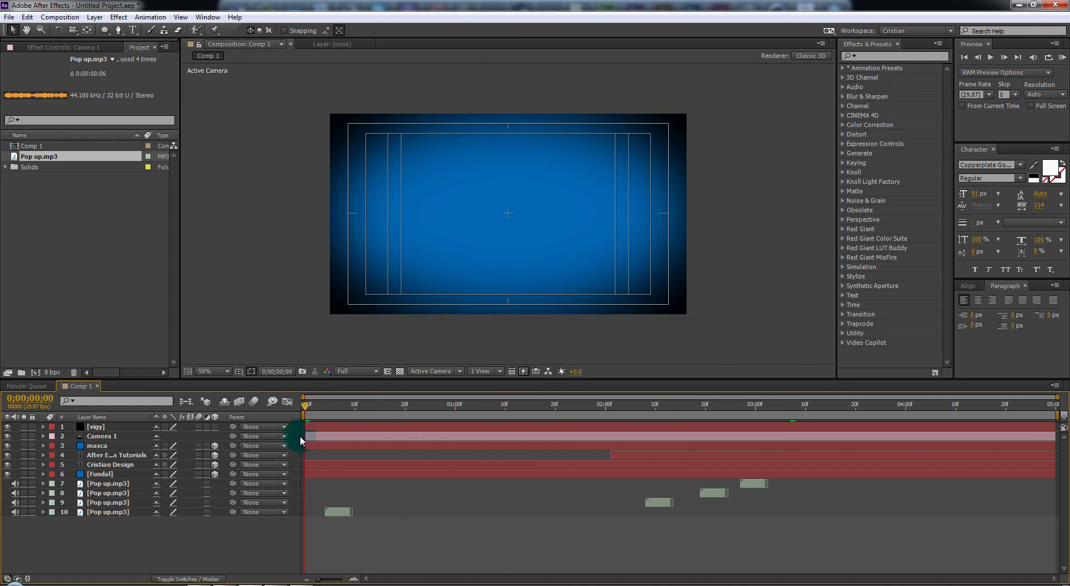
pyautogui.moveTo(334, 405); pyautogui.dragTo(531, 419)
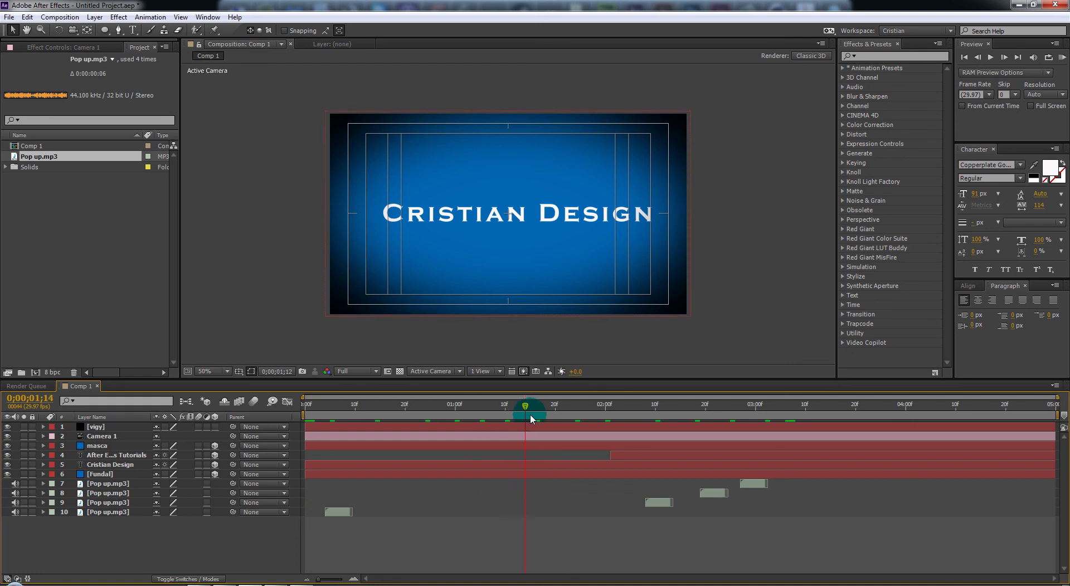
pyautogui.moveTo(566, 420); pyautogui.dragTo(981, 443)
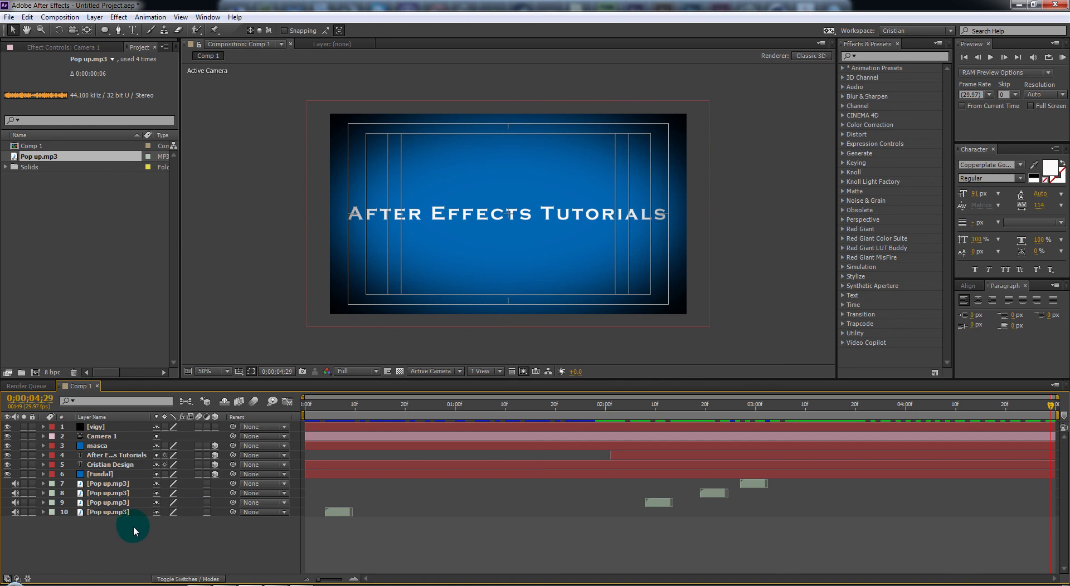
pyautogui.moveTo(1015, 440)
pyautogui.mouseDown()
pyautogui.moveTo(310, 454)
pyautogui.moveTo(591, 456)
pyautogui.moveTo(432, 407)
pyautogui.mouseUp()
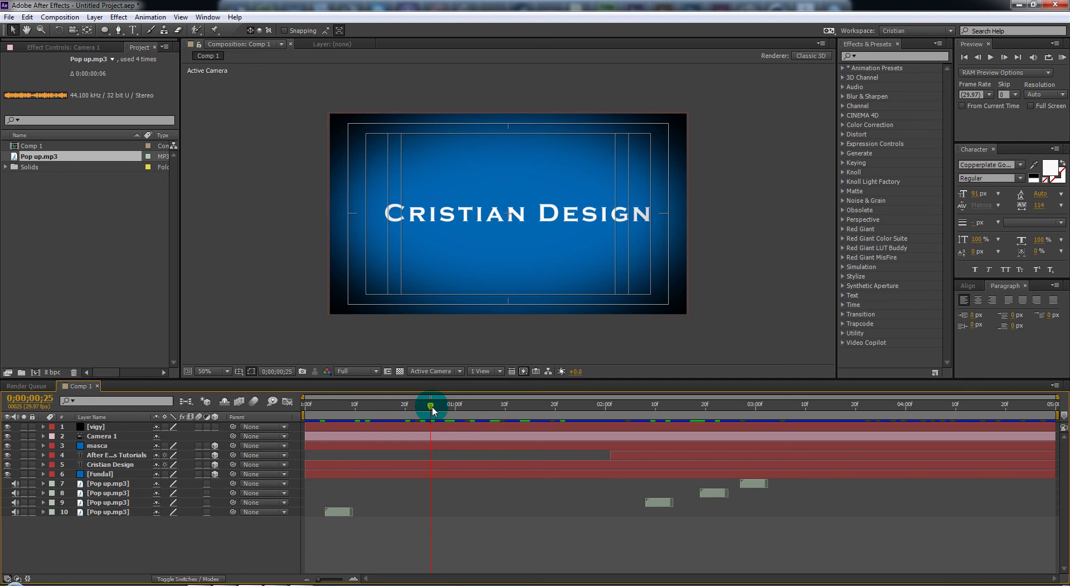
pyautogui.moveTo(432, 411)
pyautogui.mouseDown()
pyautogui.moveTo(806, 418)
pyautogui.moveTo(420, 413)
pyautogui.moveTo(994, 415)
pyautogui.moveTo(507, 438)
pyautogui.moveTo(504, 407)
pyautogui.moveTo(720, 408)
pyautogui.moveTo(425, 419)
pyautogui.mouseUp()
pyautogui.moveTo(425, 409)
pyautogui.mouseDown()
pyautogui.moveTo(615, 412)
pyautogui.moveTo(436, 421)
pyautogui.mouseUp()
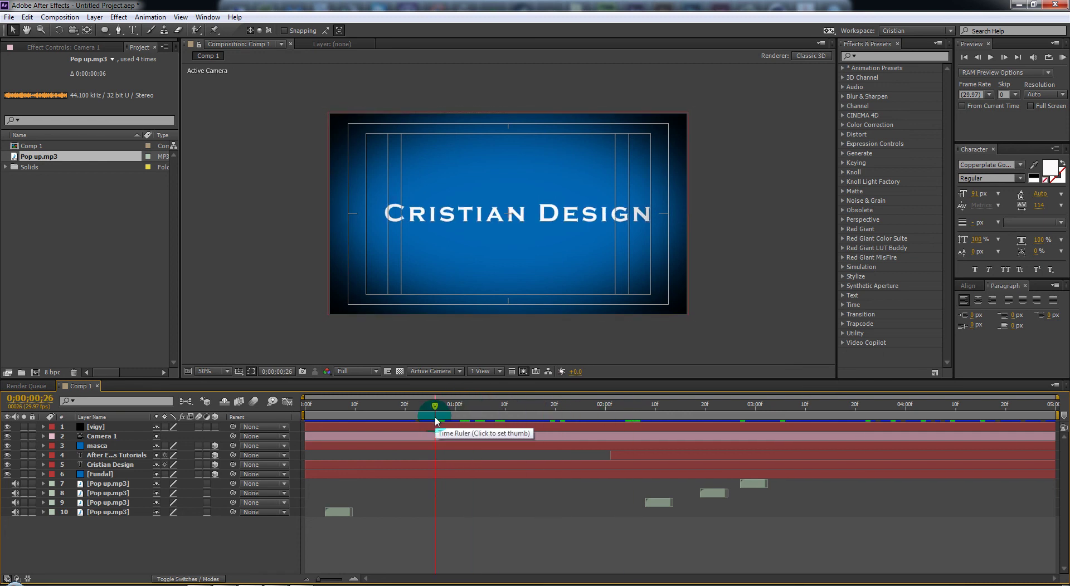